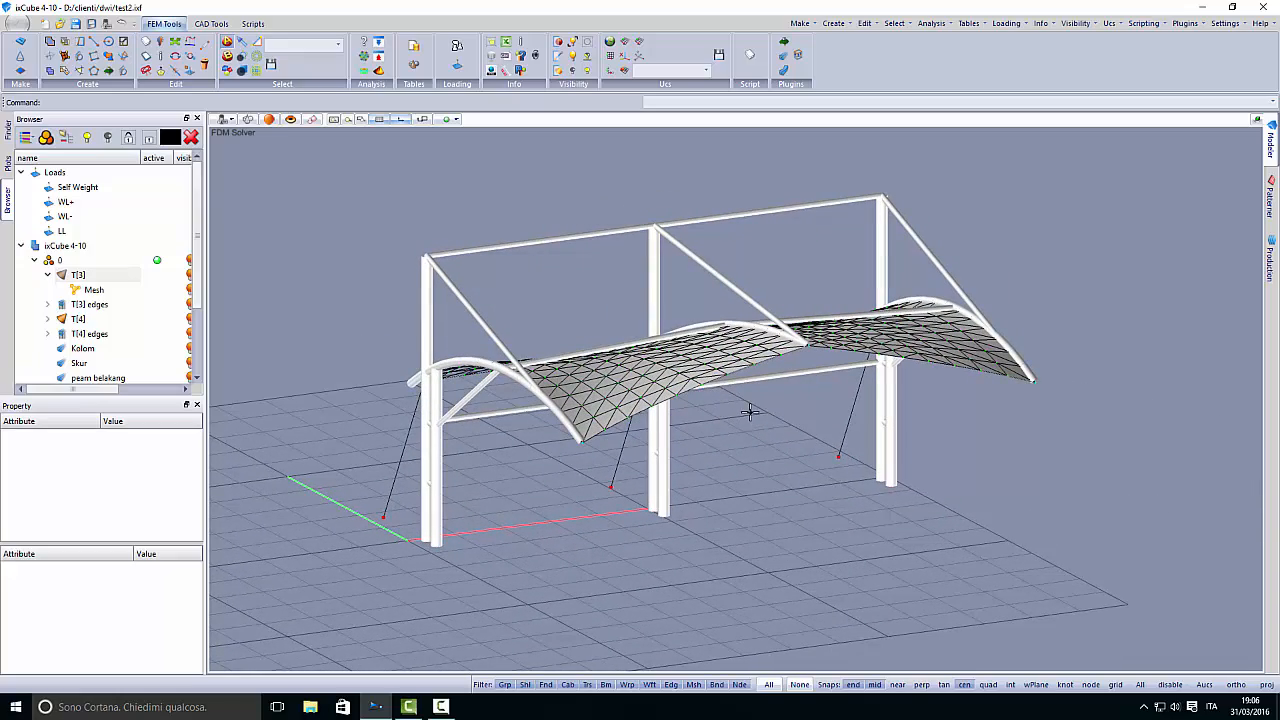
# - Review the WL+, WL- and LL loads defined in the model
pyautogui.click(68, 202)
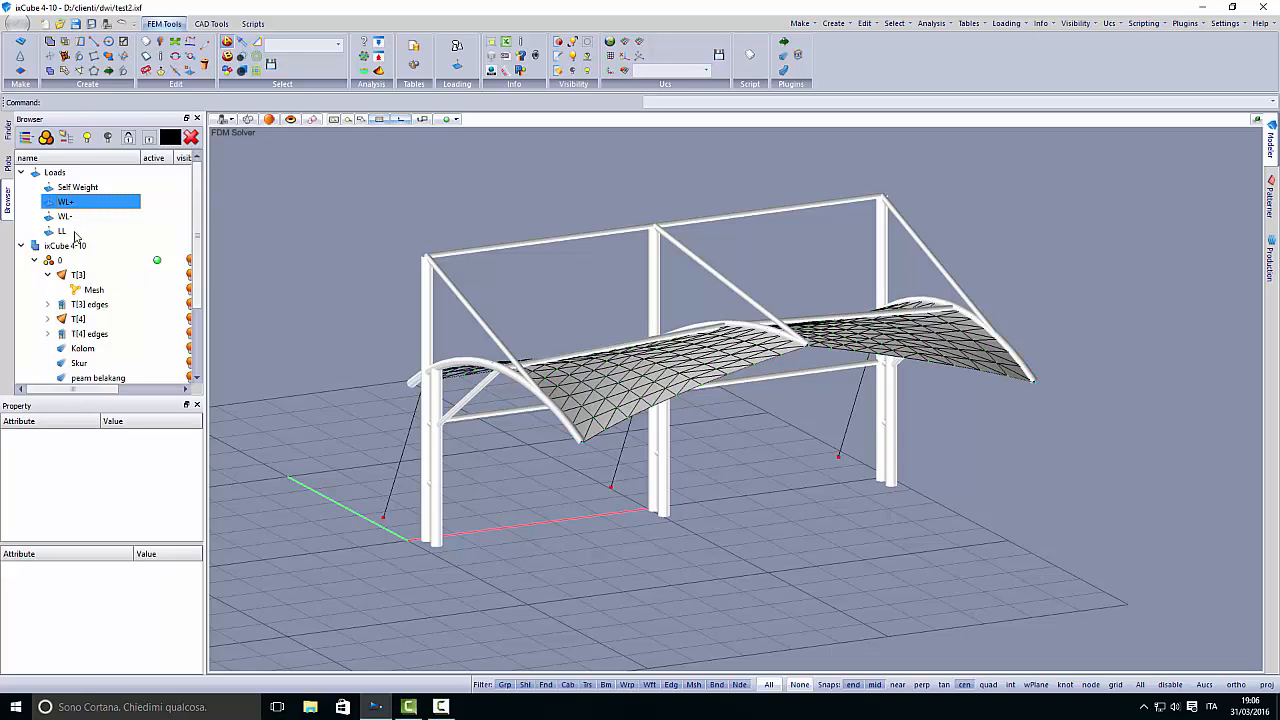
pyautogui.click(74, 218)
pyautogui.click(74, 232)
pyautogui.click(74, 205)
pyautogui.click(72, 218)
pyautogui.click(67, 233)
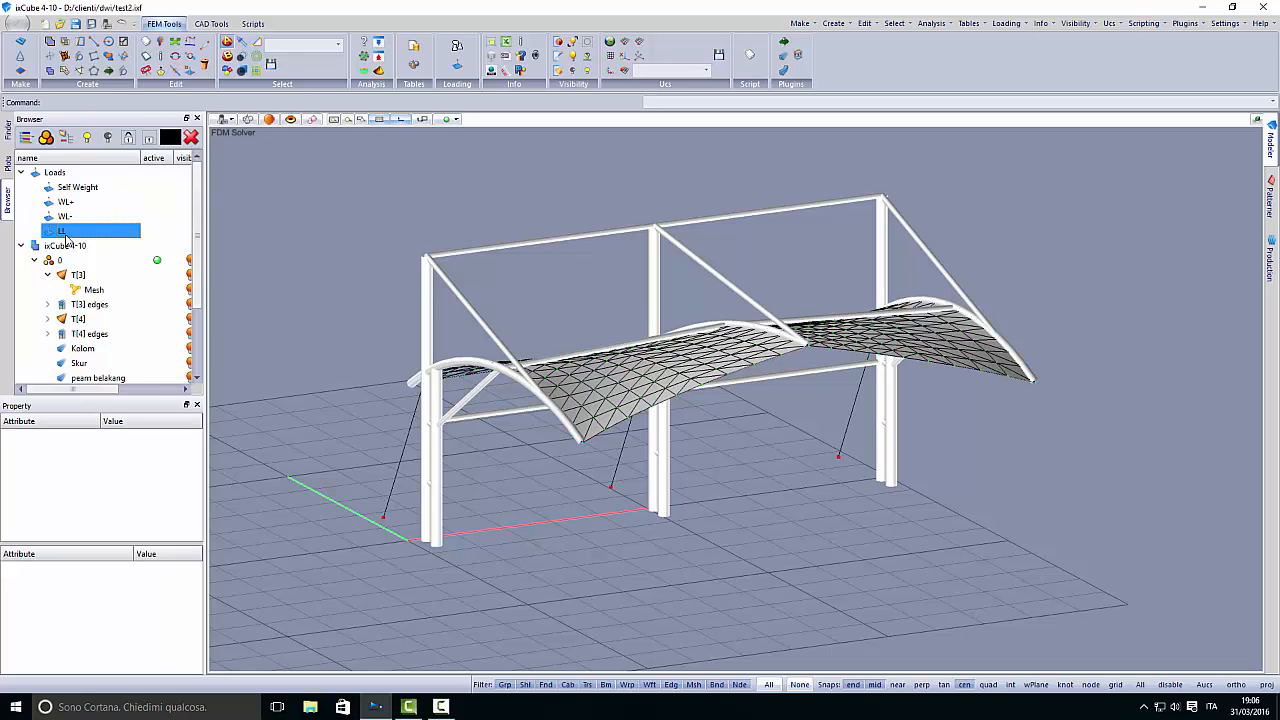
pyautogui.moveTo(709, 479); pyautogui.dragTo(709, 485, button='middle')
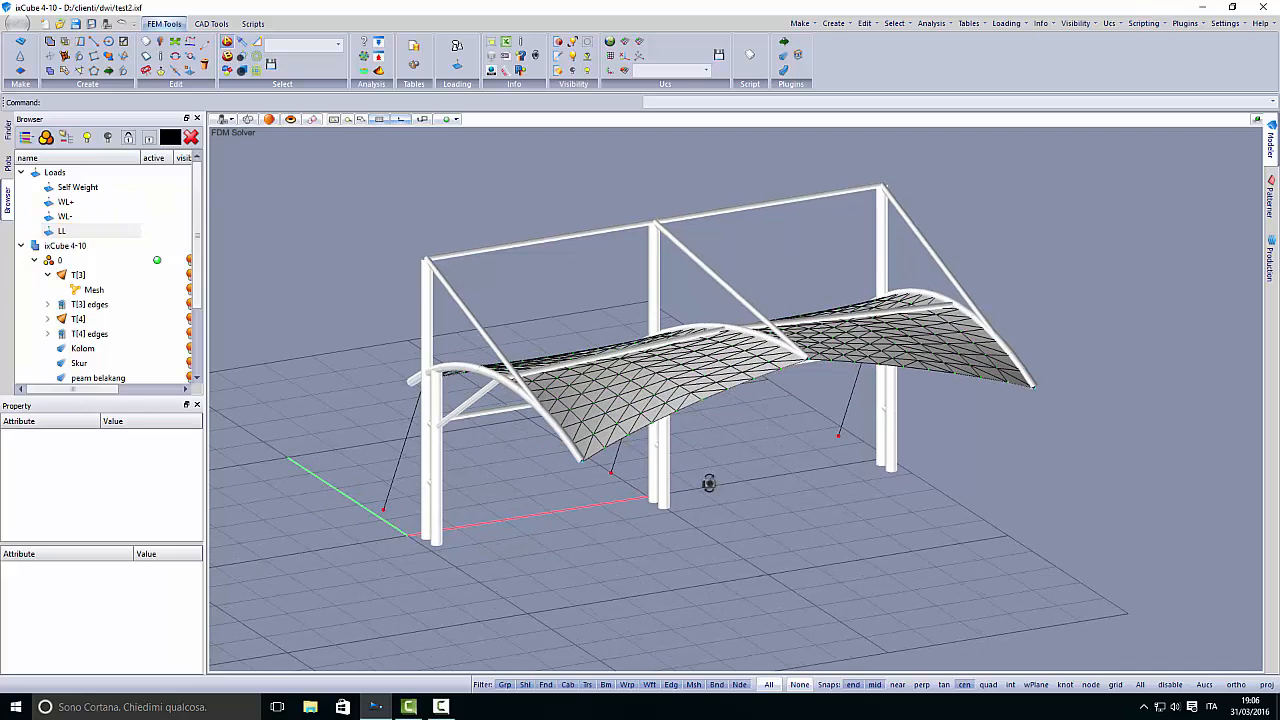
# - Open the analysis settings and examine the load factors of the LC1, LC2 and LC3 combinations
pyautogui.click(378, 70)
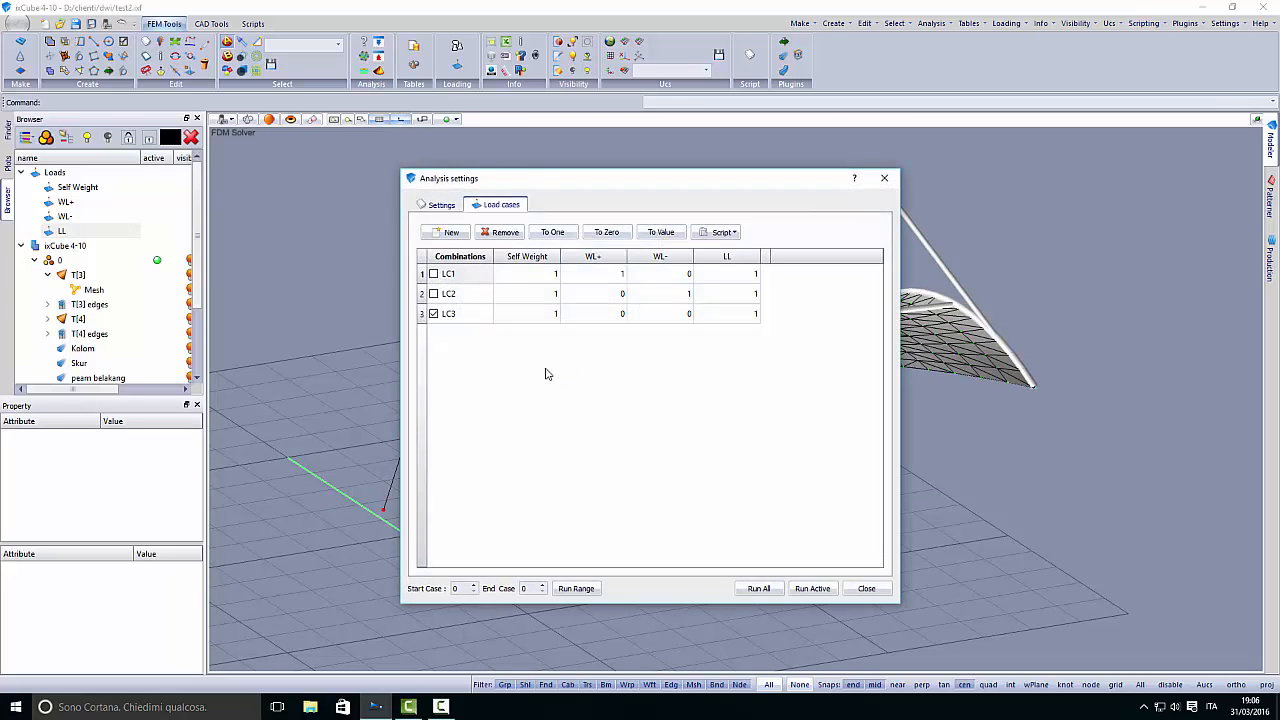
pyautogui.moveTo(535, 278); pyautogui.dragTo(724, 318)
pyautogui.click(533, 277)
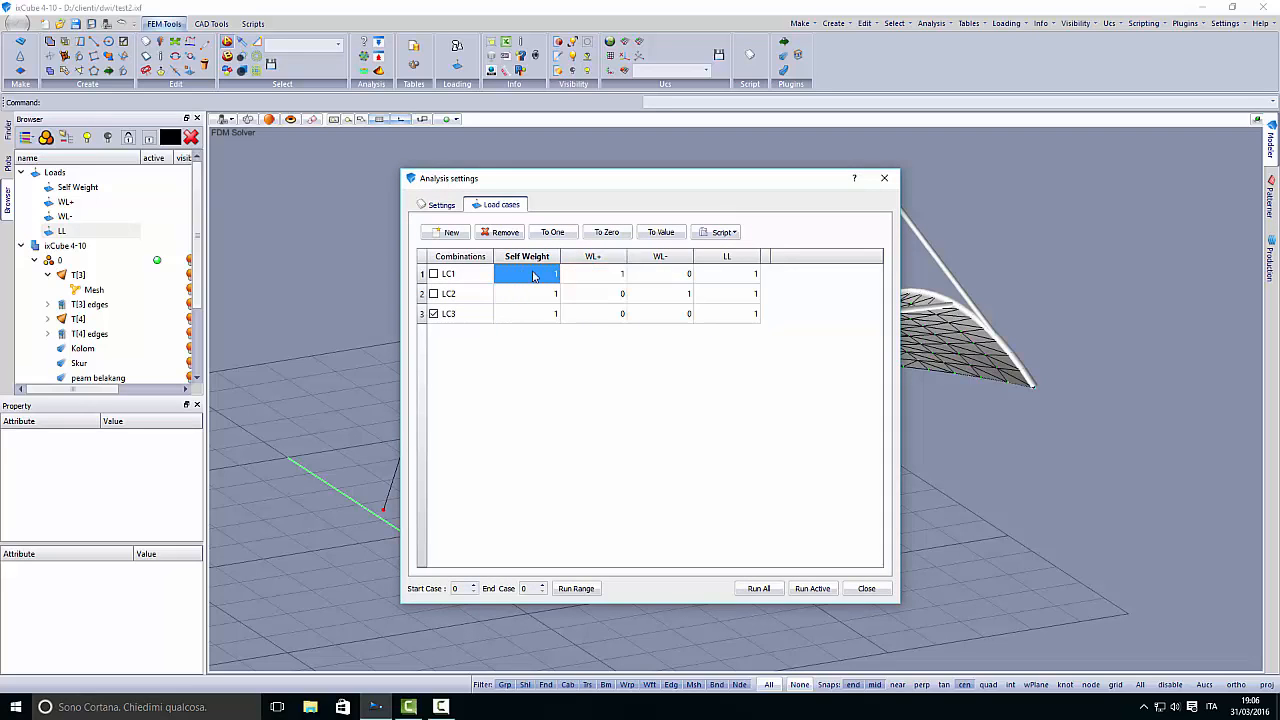
pyautogui.moveTo(533, 277); pyautogui.dragTo(723, 278)
pyautogui.click(543, 290)
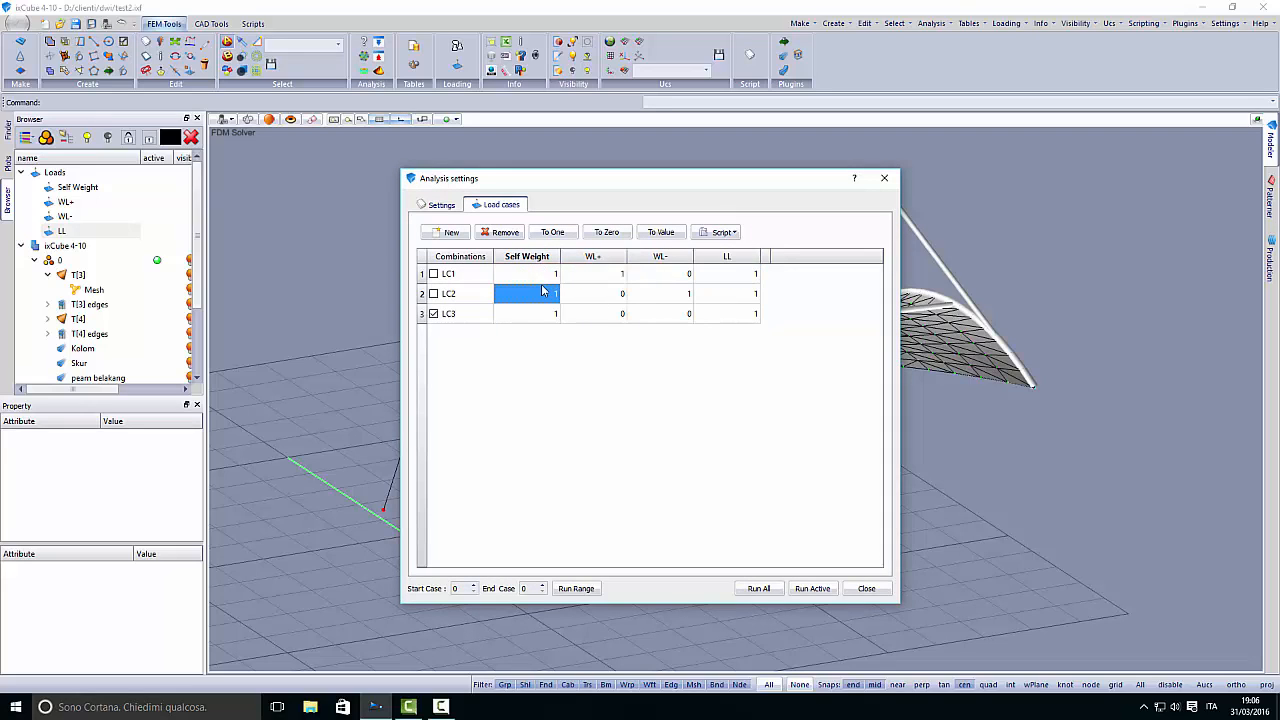
# - Set the Self Weight factor to 1.35 in load combinations LC1, LC2 and LC3
pyautogui.click(535, 314)
pyautogui.press('Up')
pyautogui.press('Up')
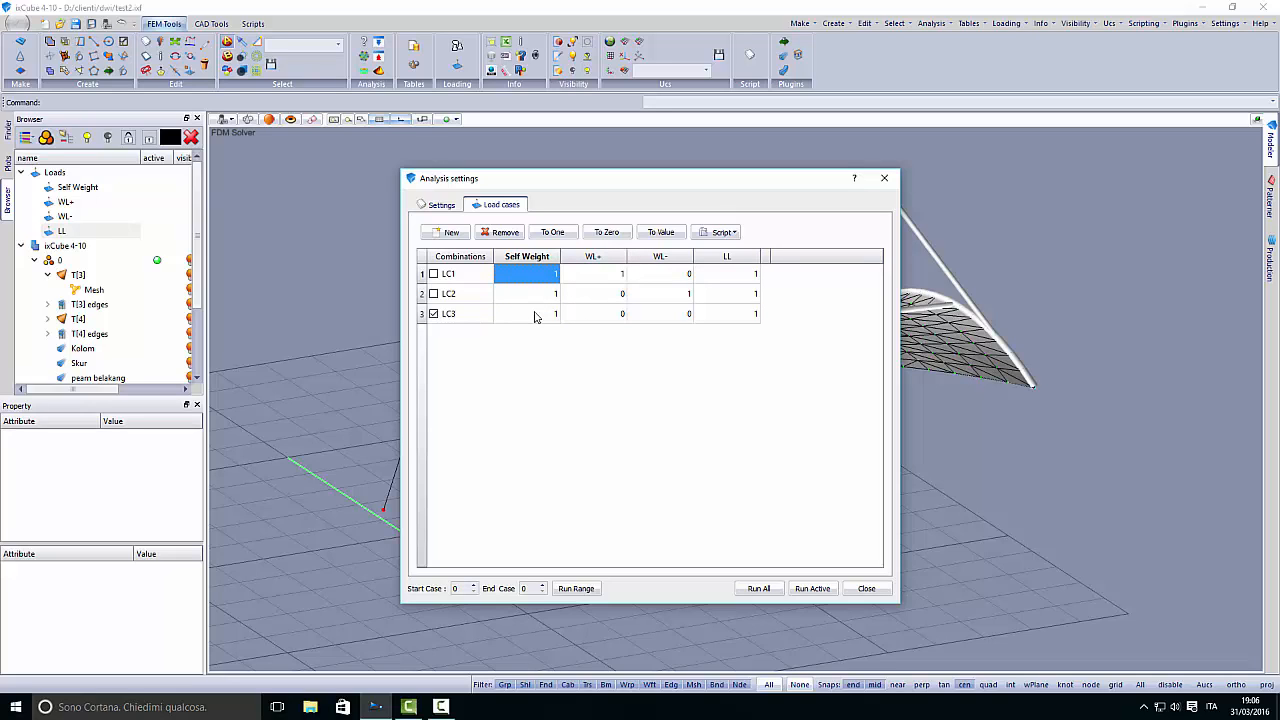
pyautogui.write('1.35')
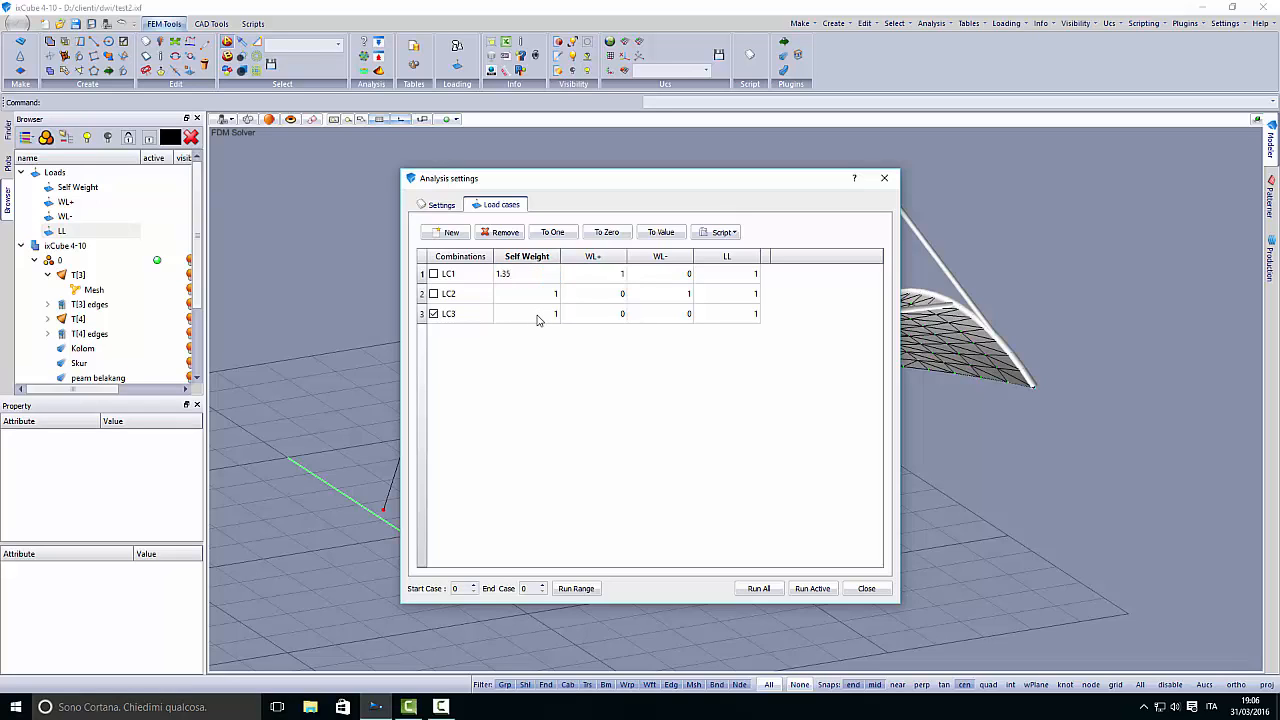
pyautogui.doubleClick(548, 295)
pyautogui.doubleClick(548, 315)
# - Set the load factor to 1.5 for WL+ in LC1, WL- in LC2 and LL in LC3
pyautogui.doubleClick(621, 278)
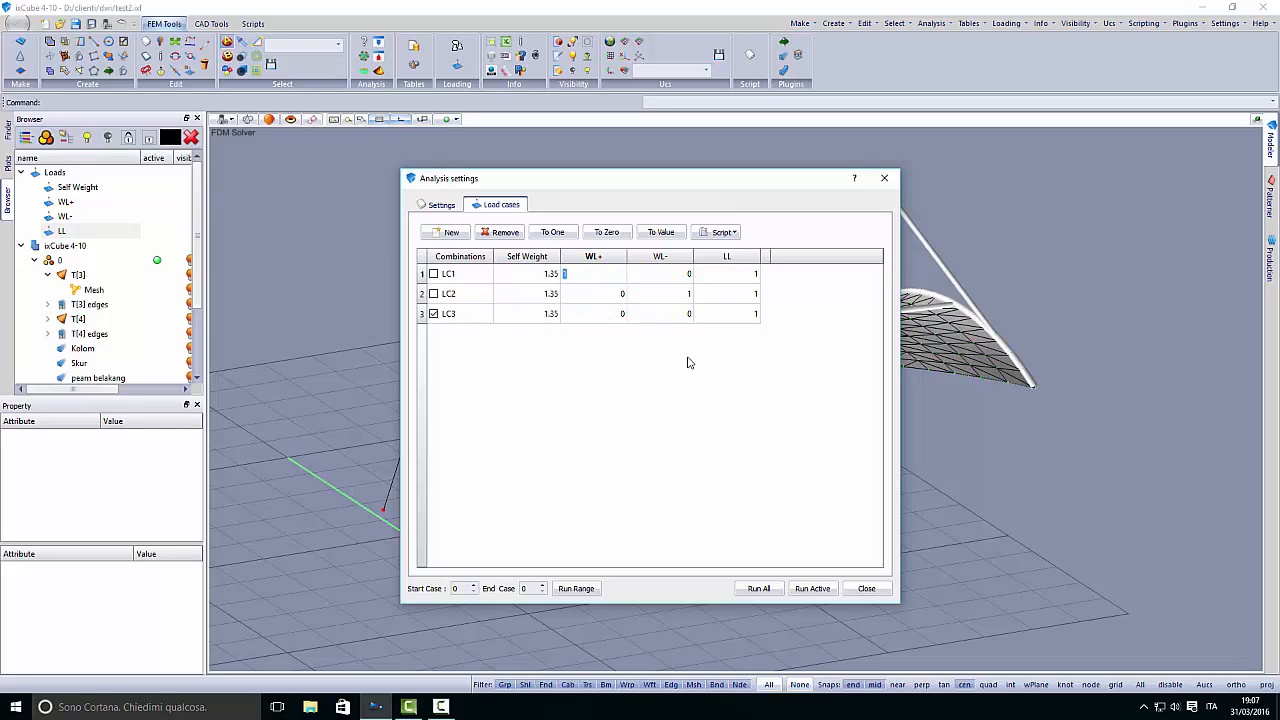
pyautogui.doubleClick(678, 297)
pyautogui.click(688, 313)
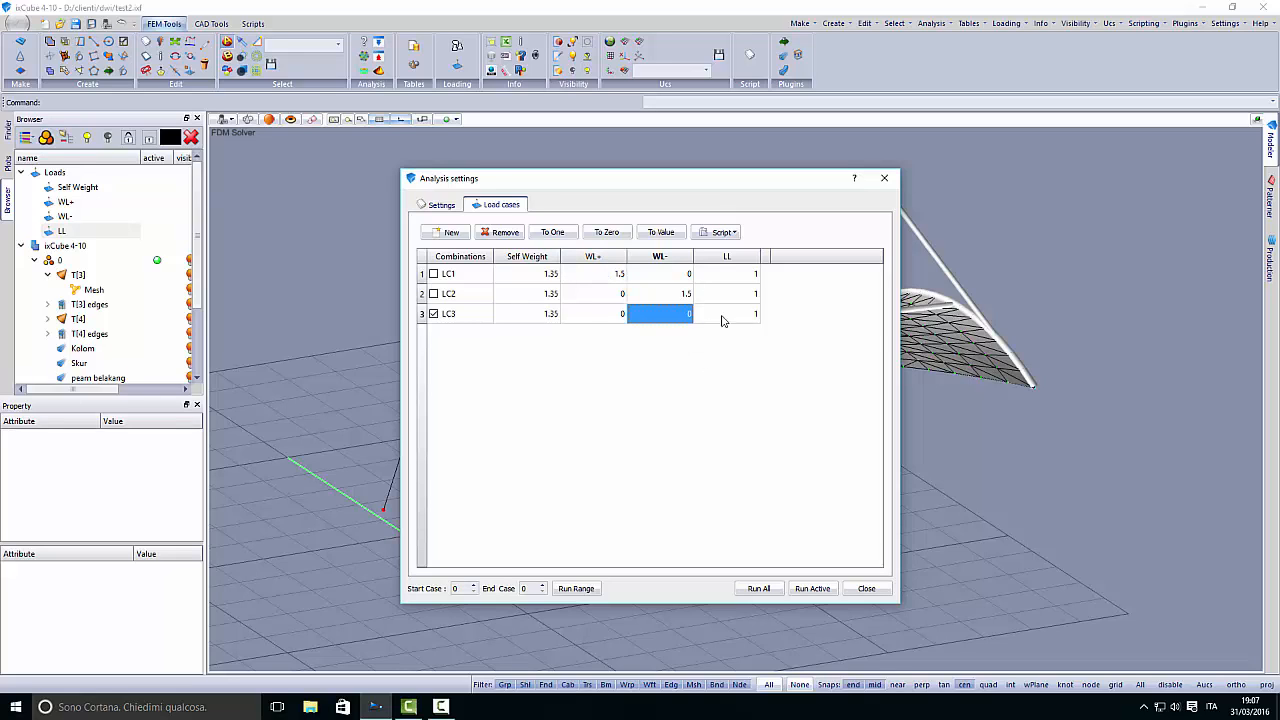
pyautogui.doubleClick(748, 316)
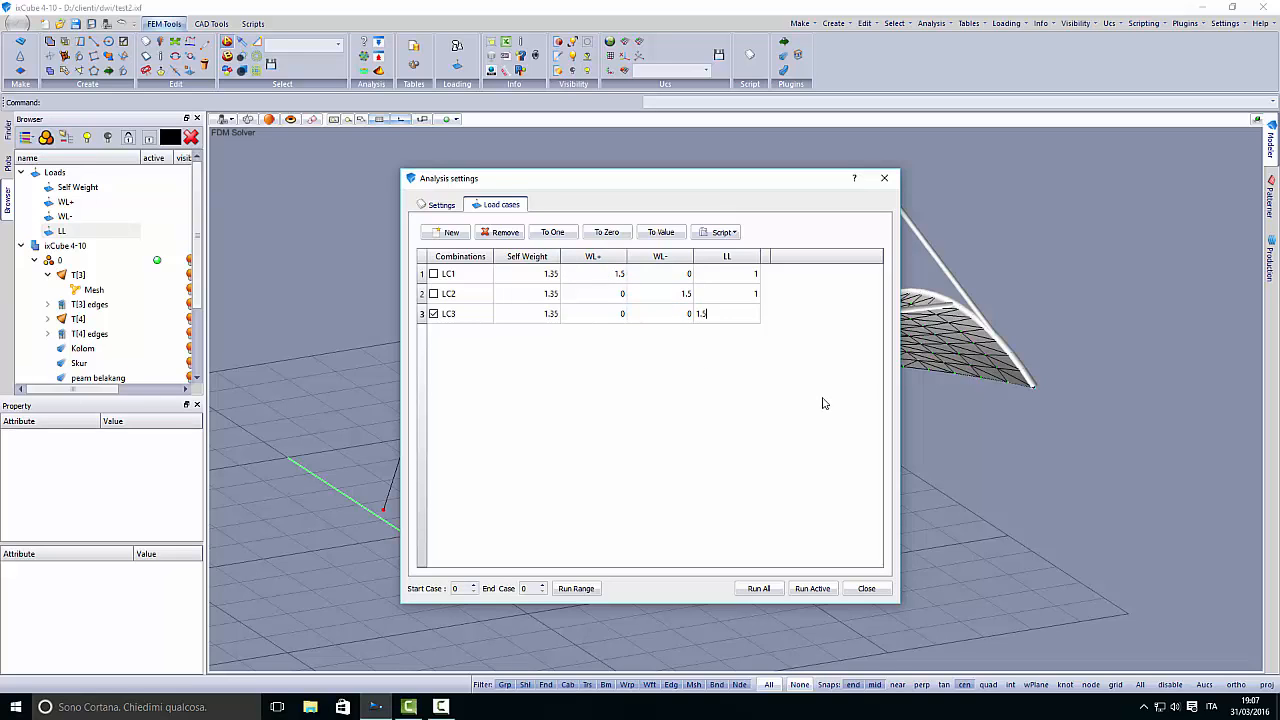
pyautogui.write('1.5')
pyautogui.press('Up')
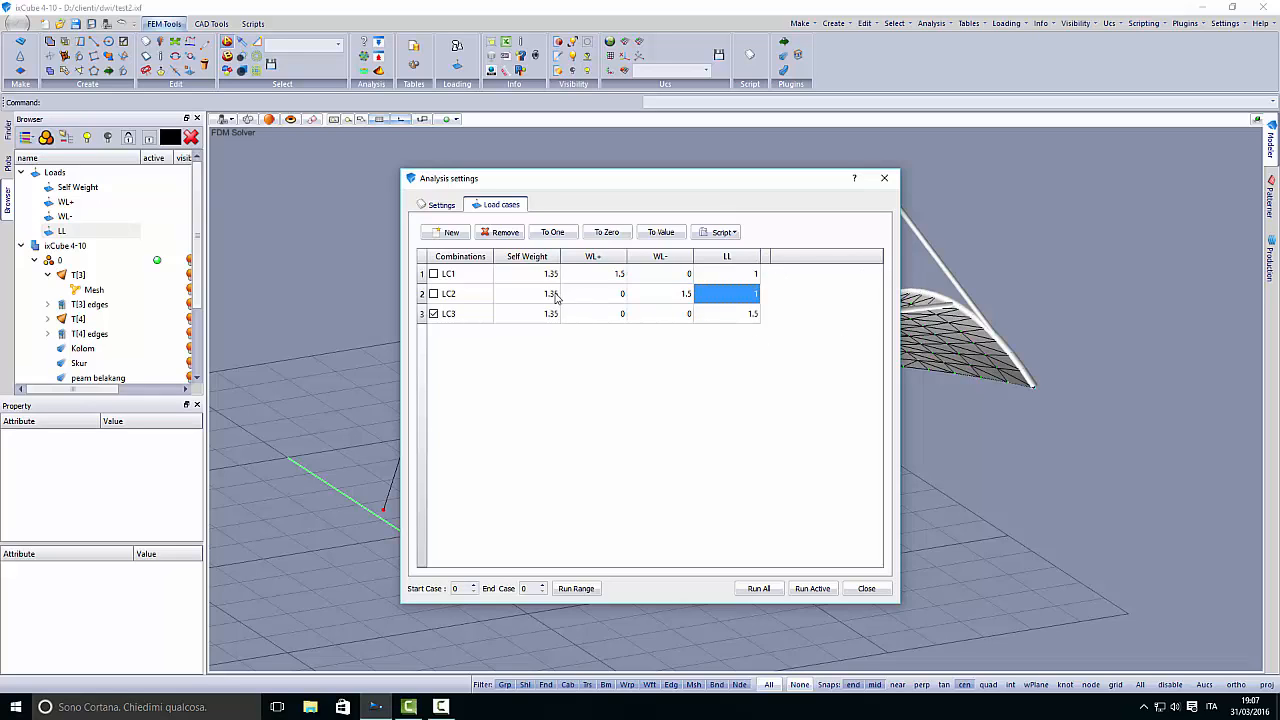
# - Examine the energy, displacement and force convergence tolerances of the static nonlinear analysis
pyautogui.click(447, 208)
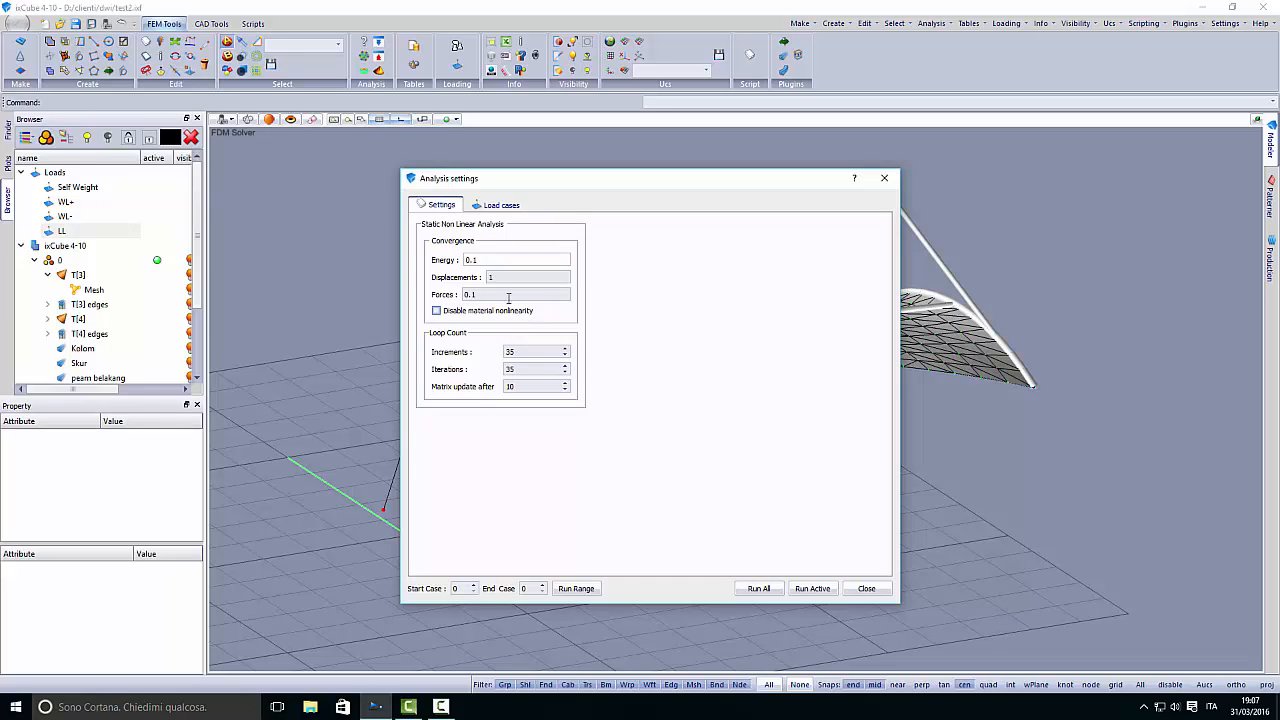
pyautogui.press('Tab')
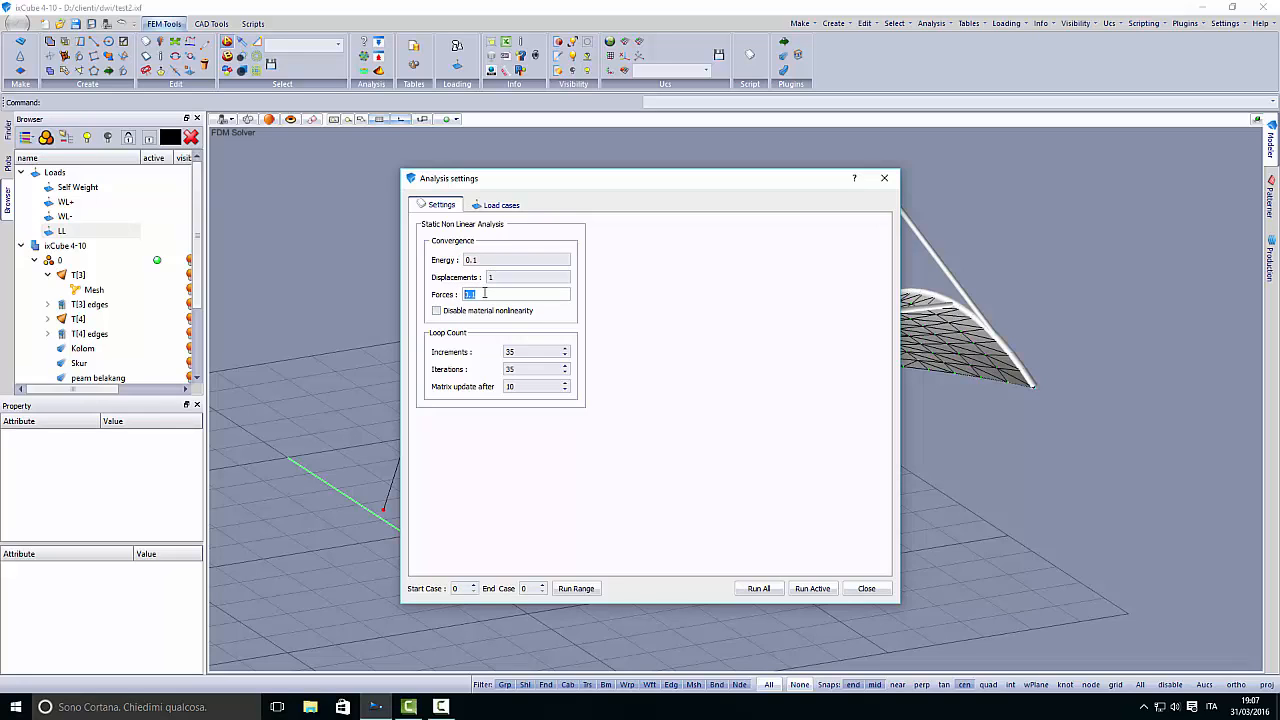
pyautogui.click(481, 259)
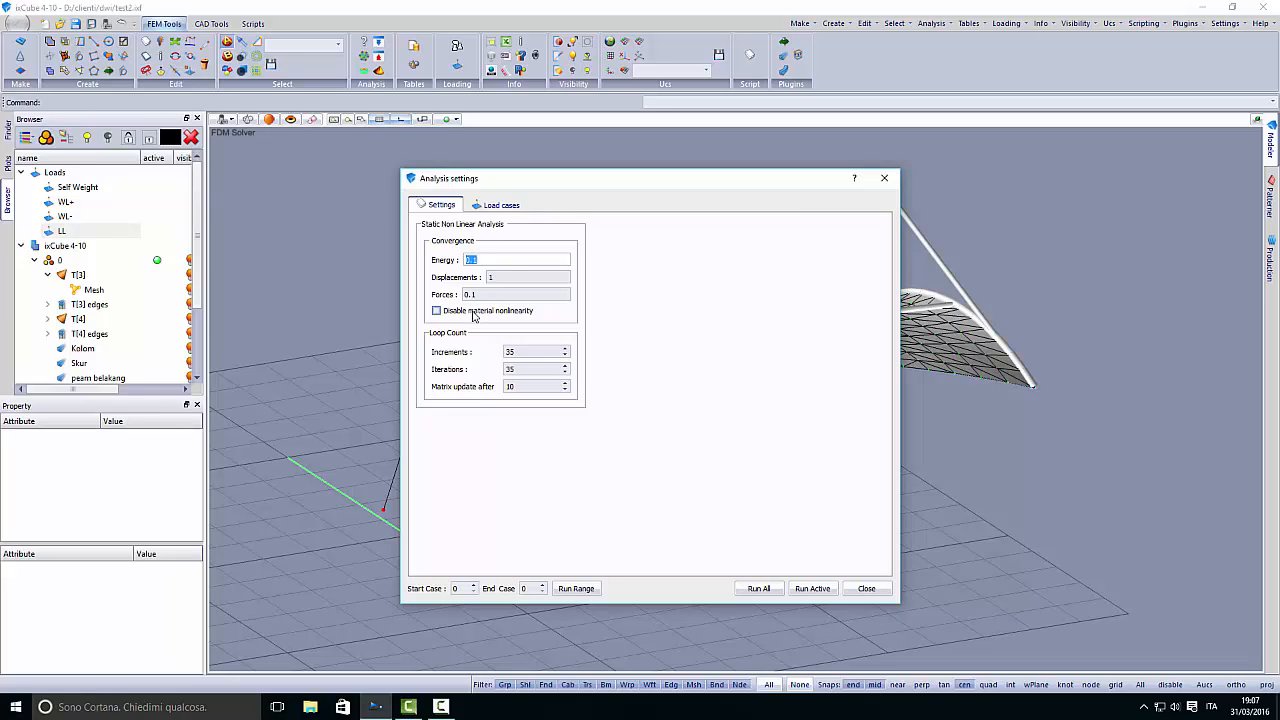
pyautogui.press('Tab')
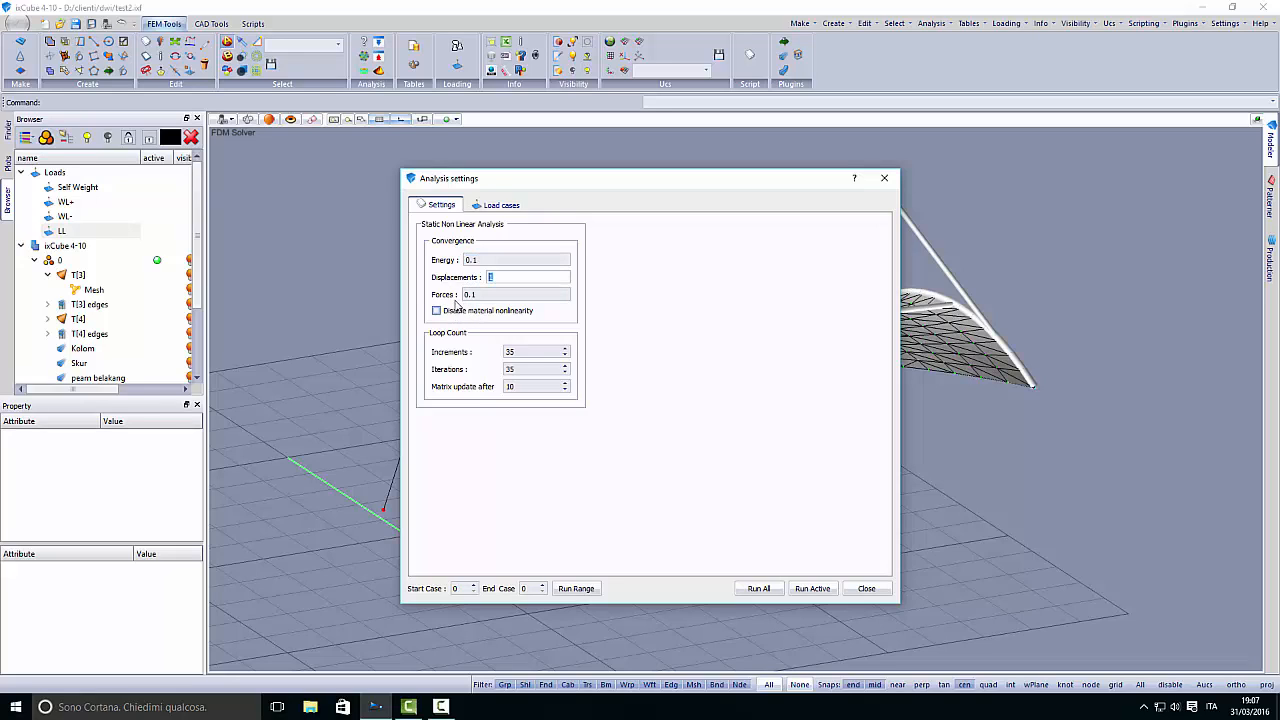
pyautogui.press('Tab')
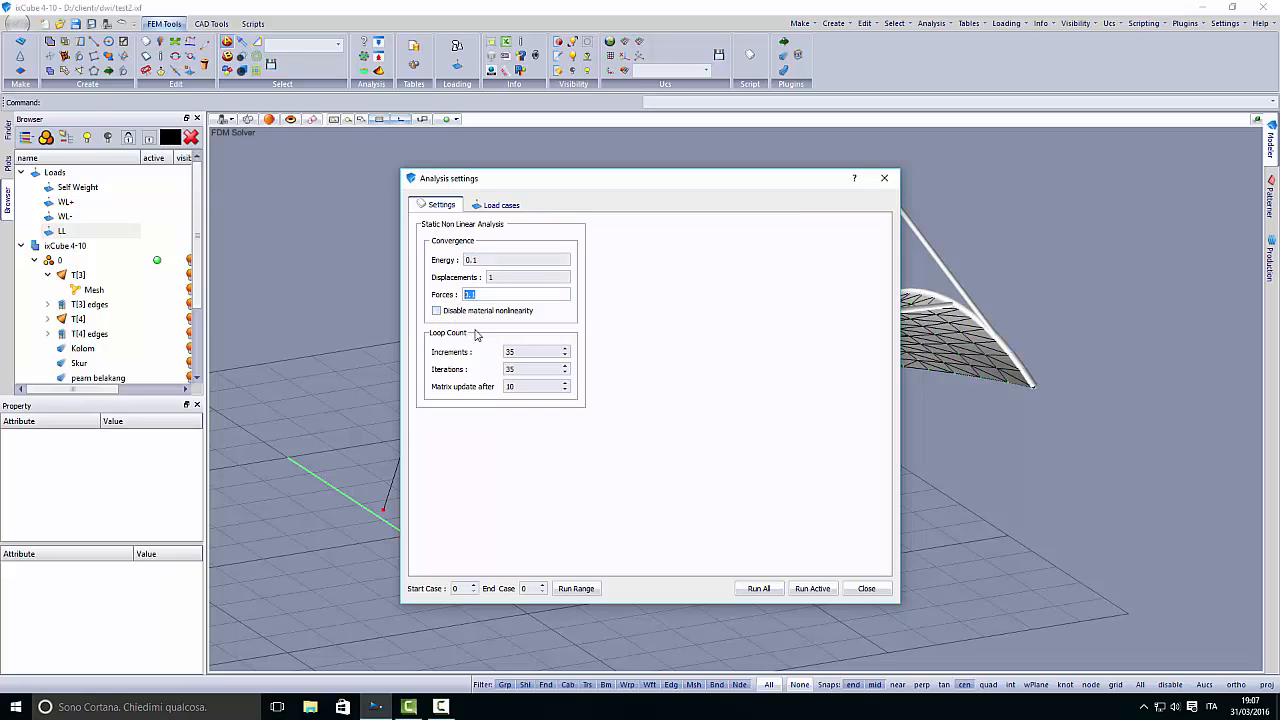
pyautogui.hotkey('shift', 'Tab')
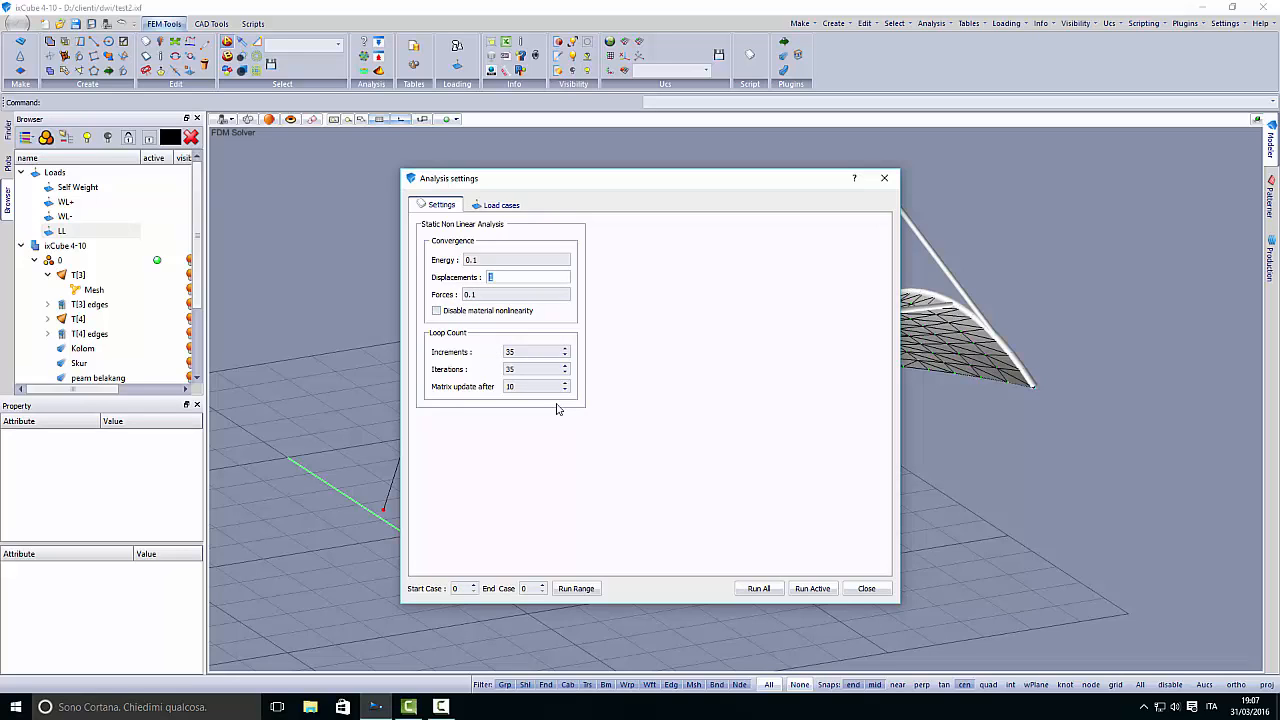
# - Examine the loop count settings for increments and iterations of the nonlinear analysis
pyautogui.doubleClick(509, 352)
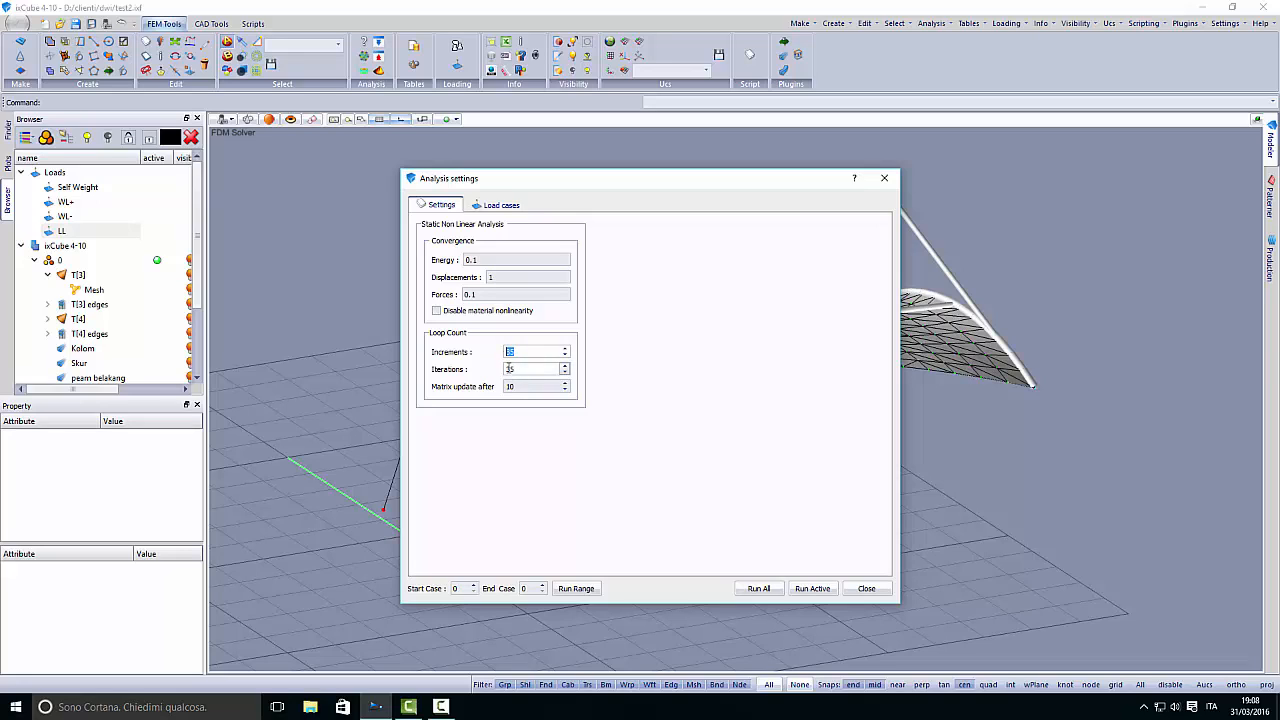
pyautogui.click(505, 352)
pyautogui.doubleClick(511, 353)
pyautogui.doubleClick(521, 368)
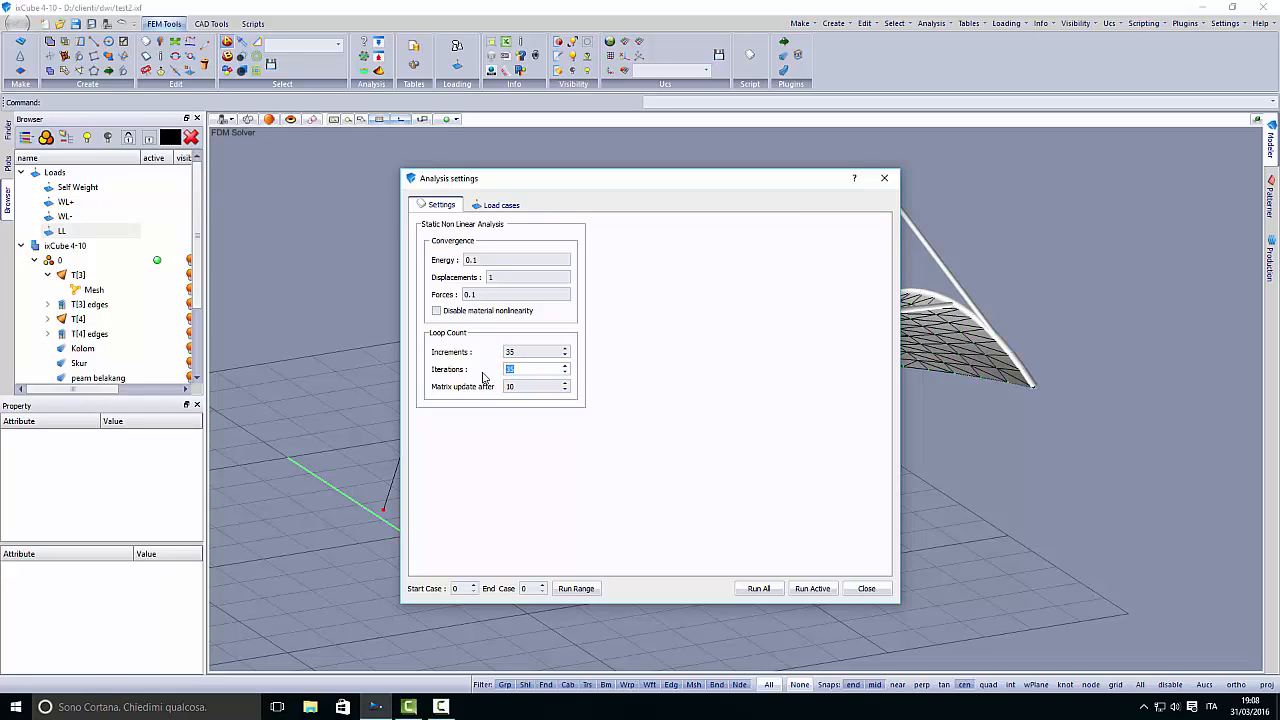
pyautogui.write('1')
# - Return to the load combinations and run the structural analysis for all load cases
pyautogui.click(500, 205)
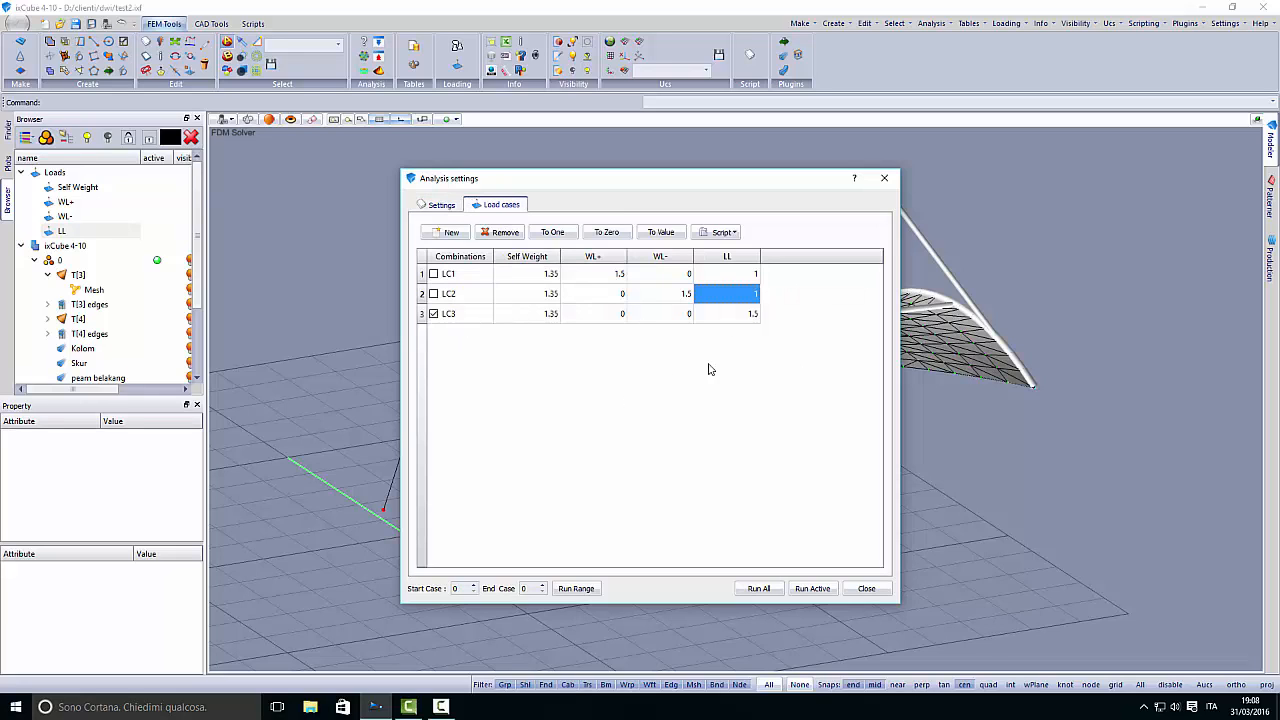
pyautogui.click(813, 589)
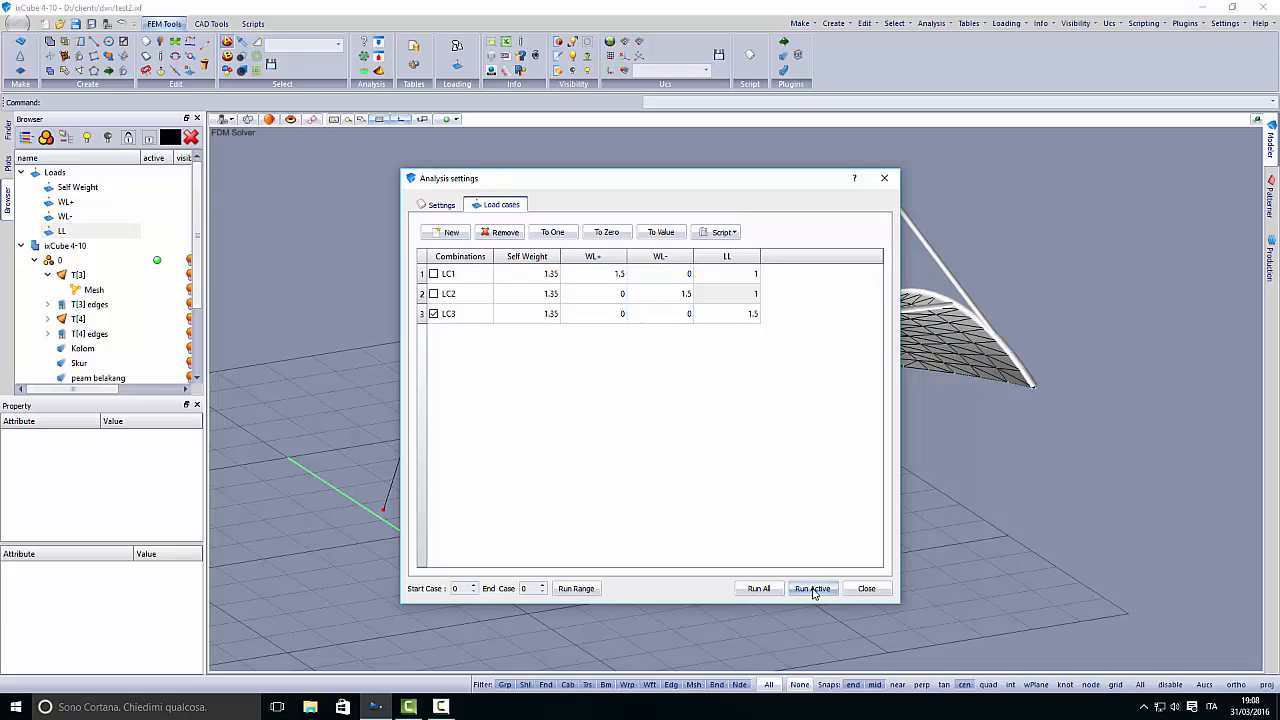
pyautogui.click(758, 588)
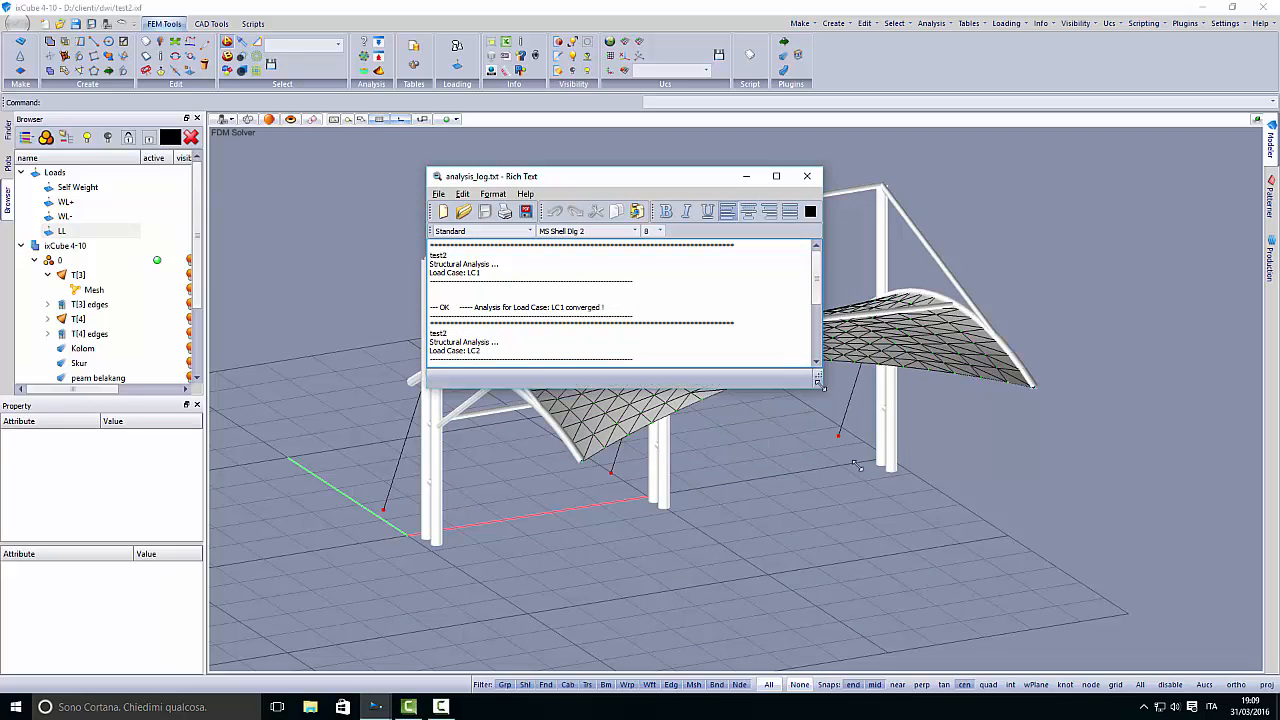
# - Enlarge the analysis log, check the convergence of each load case, and close the log
pyautogui.moveTo(817, 372); pyautogui.dragTo(1005, 609)
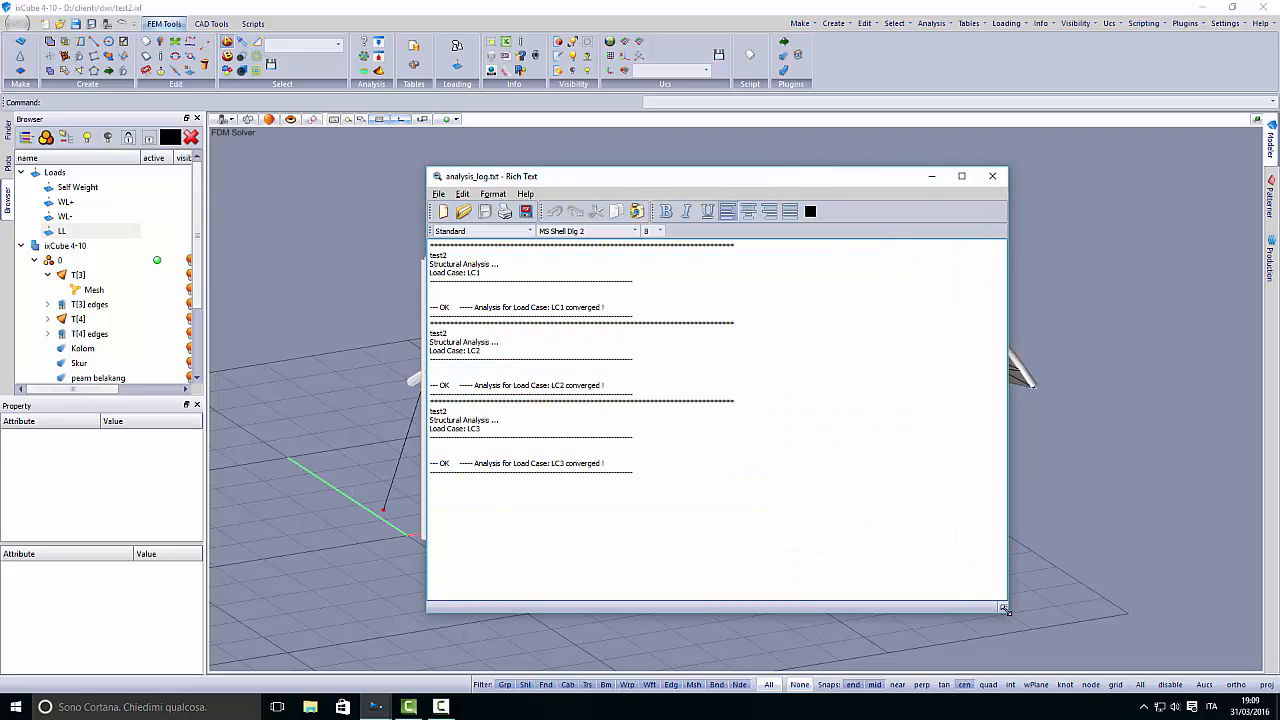
pyautogui.moveTo(435, 308); pyautogui.dragTo(612, 310)
pyautogui.click(534, 339)
pyautogui.click(992, 176)
# - Open the plot response settings, enlarge their area, and choose the active load case for the result plots
pyautogui.moveTo(760, 423); pyautogui.dragTo(641, 449, button='middle')
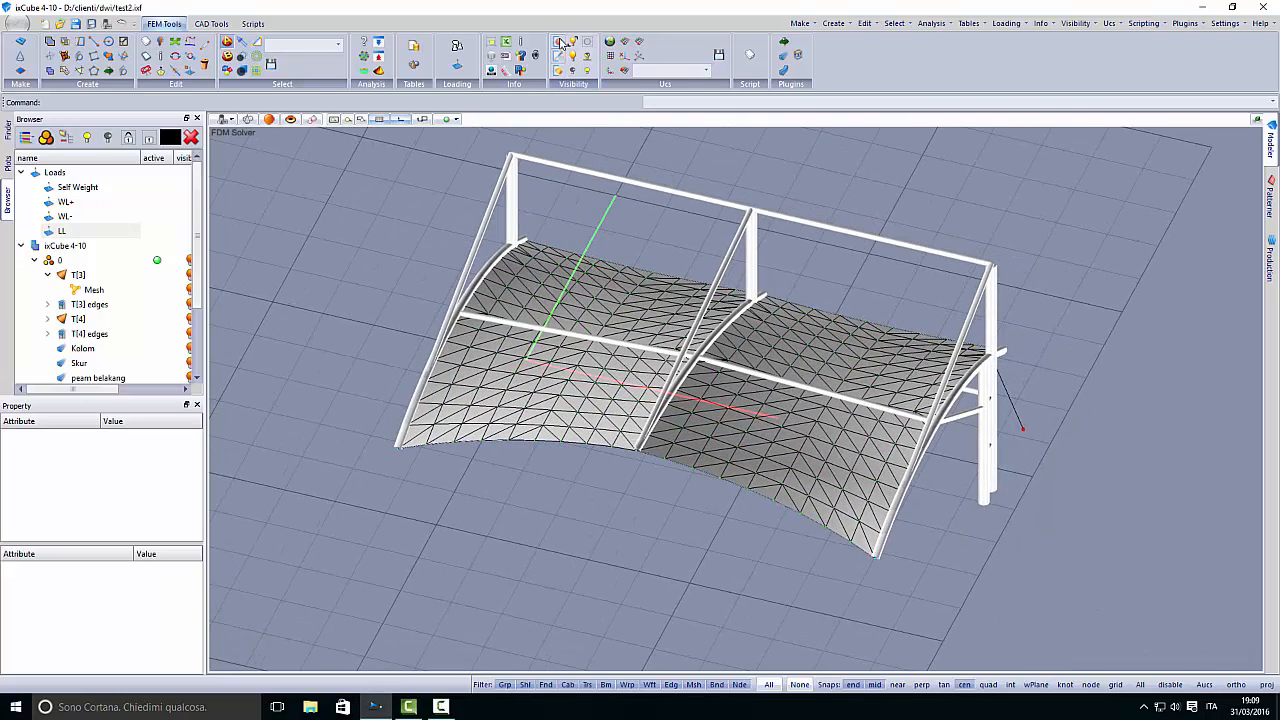
pyautogui.moveTo(549, 399); pyautogui.dragTo(653, 395, button='middle')
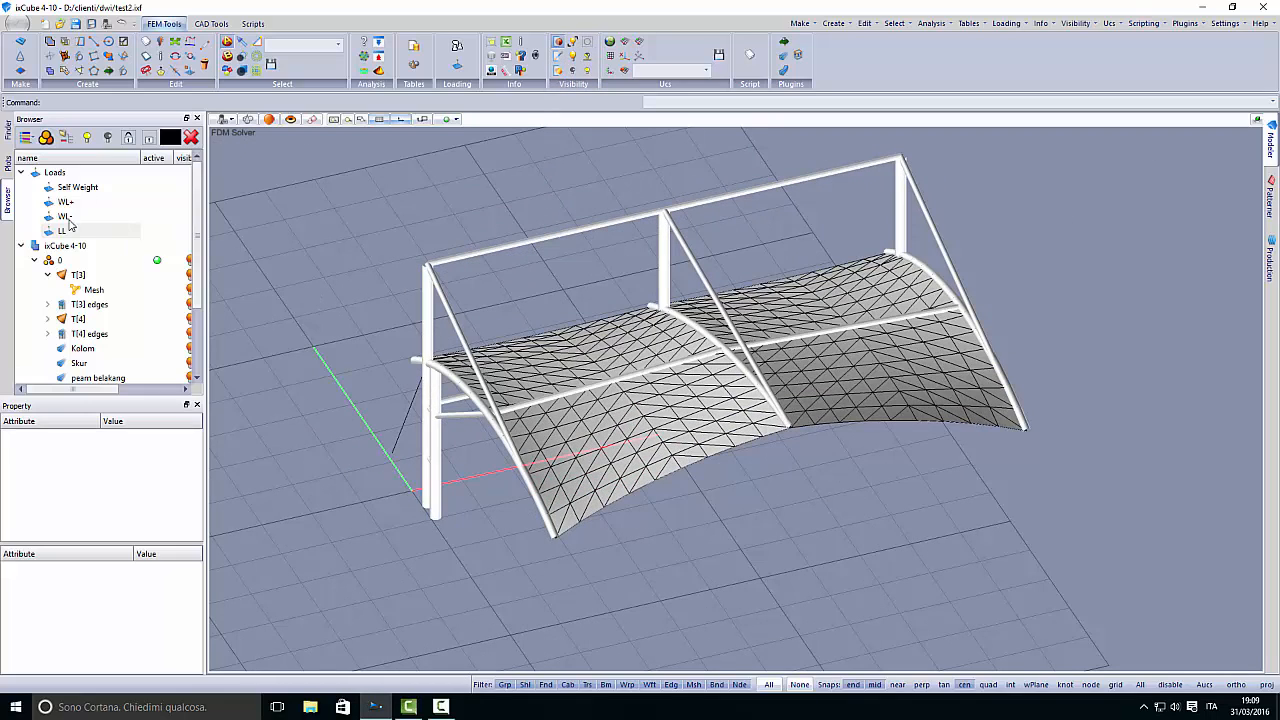
pyautogui.click(8, 163)
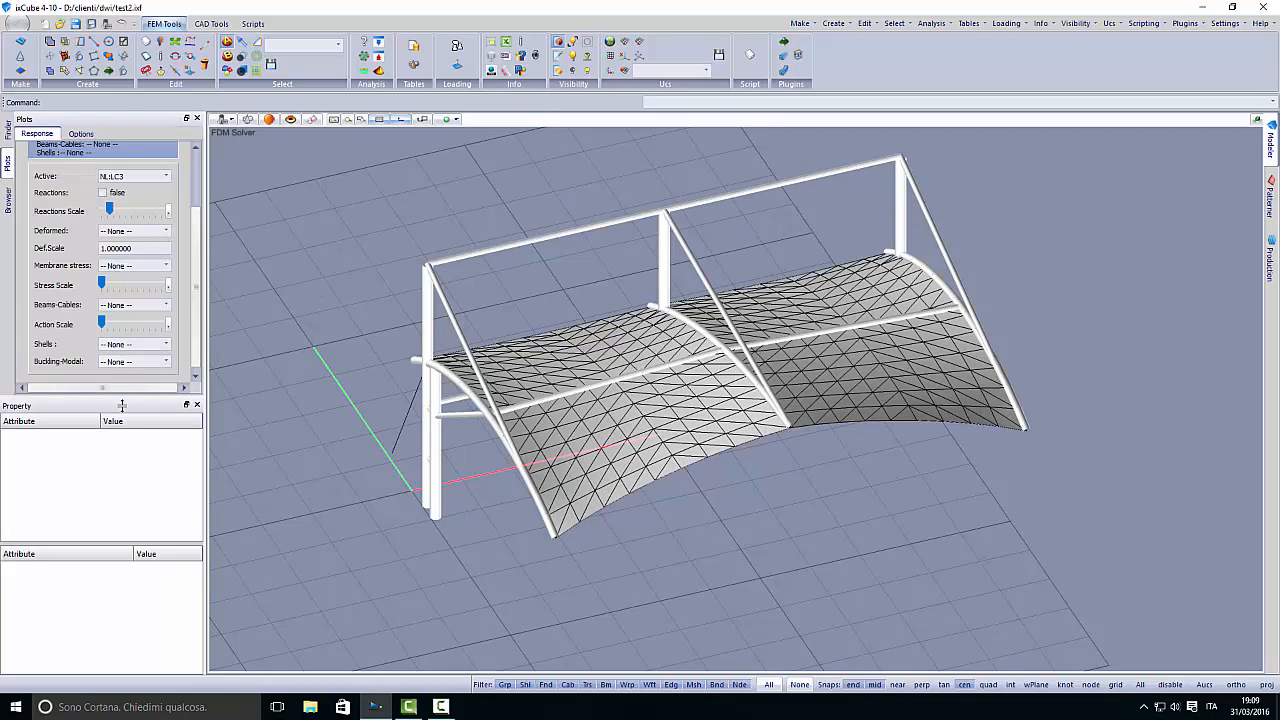
pyautogui.moveTo(121, 405); pyautogui.dragTo(135, 508)
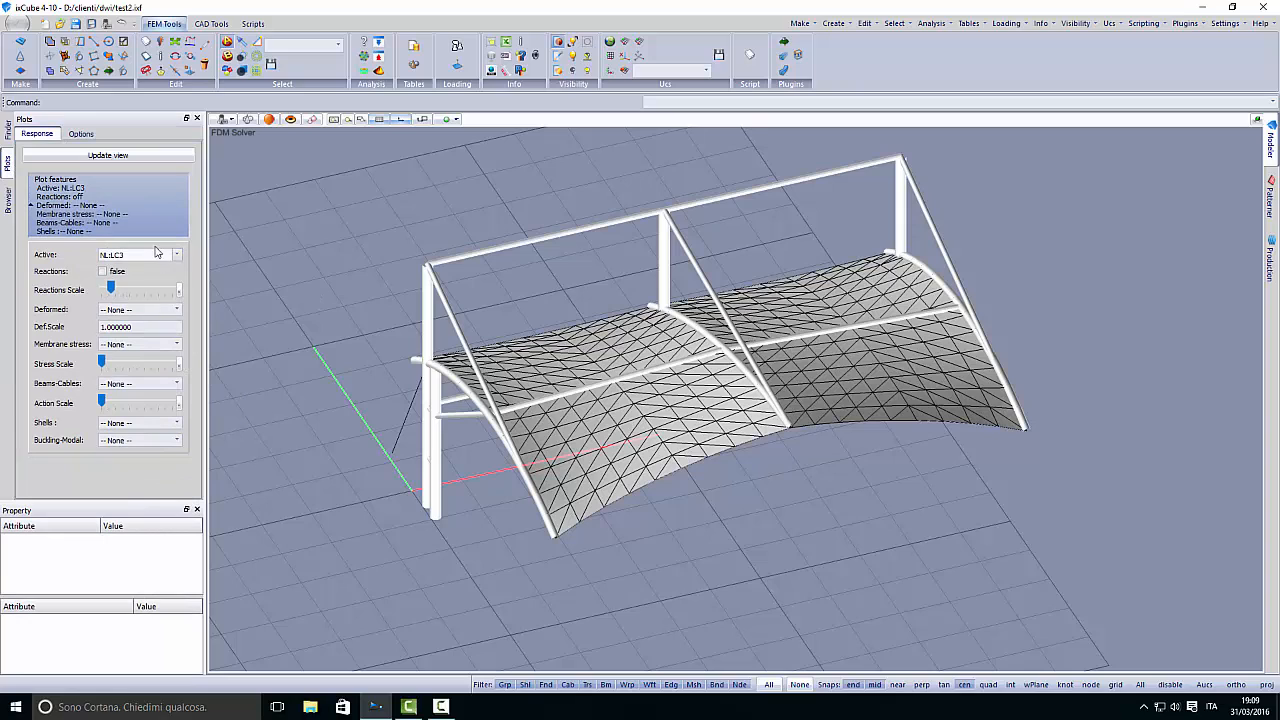
pyautogui.click(156, 254)
pyautogui.click(138, 289)
# - Examine the plot label options for node, element and mesh numbers
pyautogui.click(81, 133)
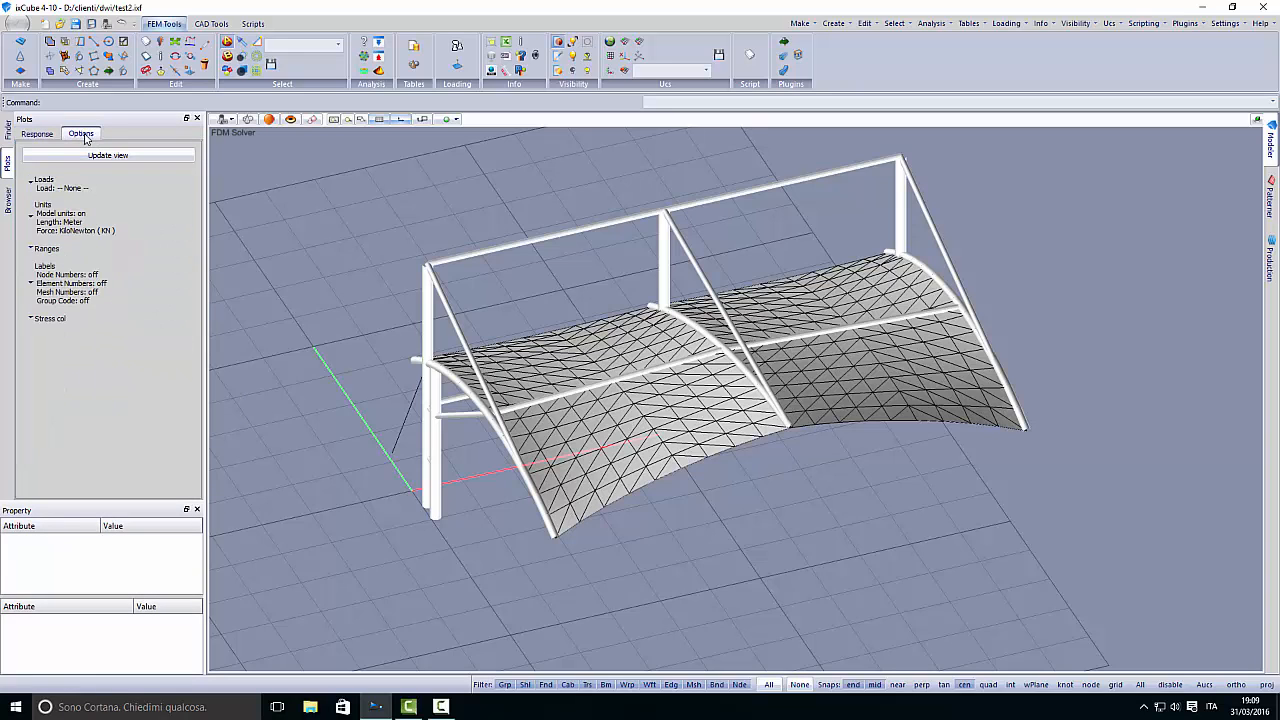
pyautogui.click(84, 290)
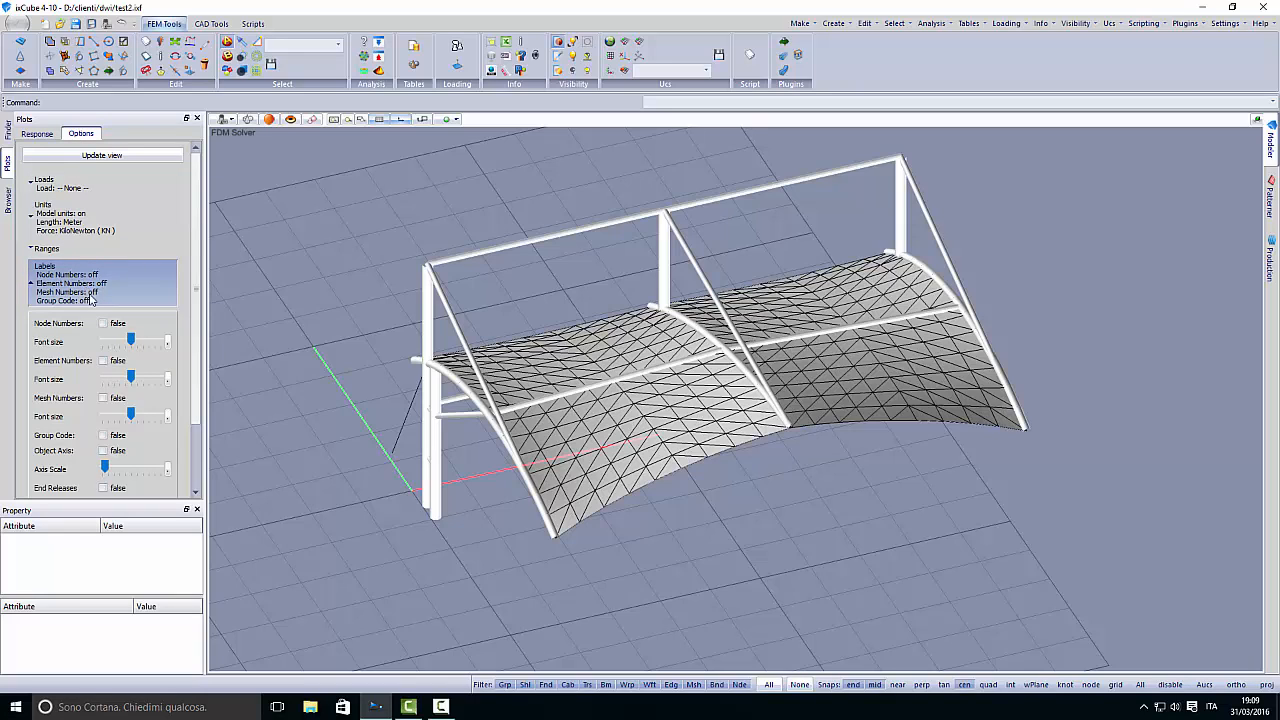
pyautogui.click(85, 283)
# - Turn off the automatic plot range and set its maximum color to Magenta
pyautogui.click(65, 252)
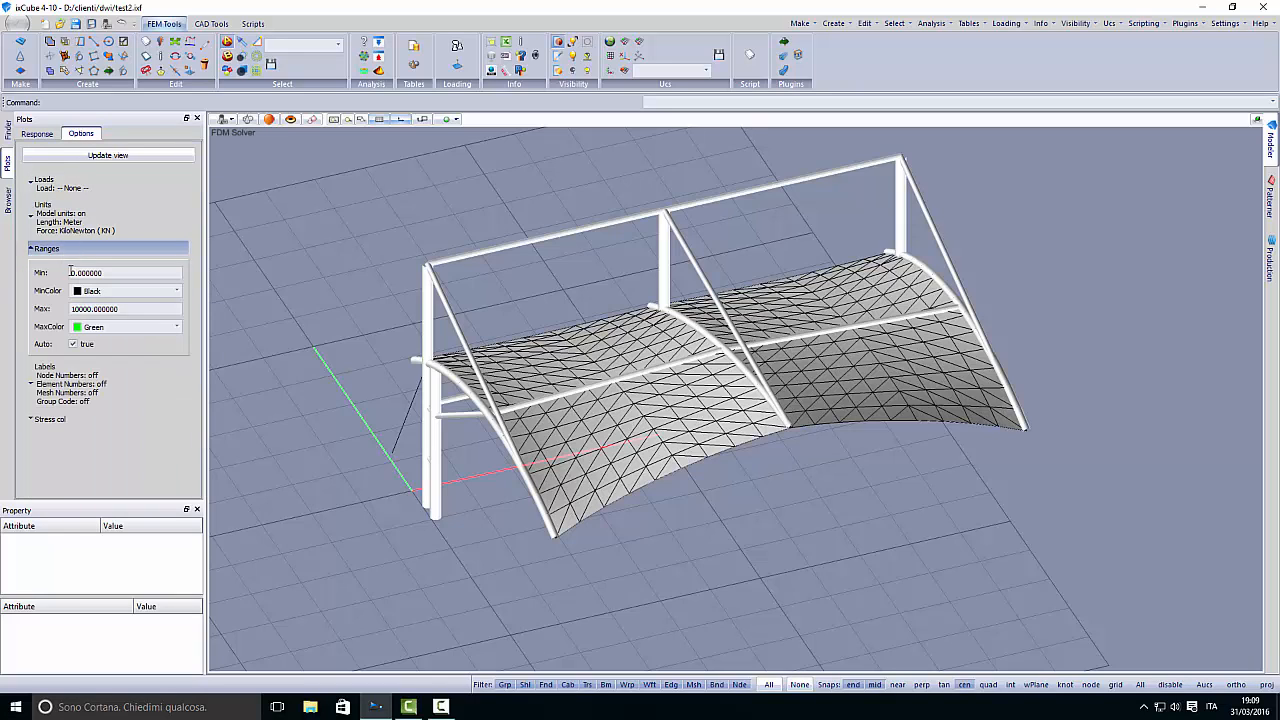
pyautogui.click(72, 344)
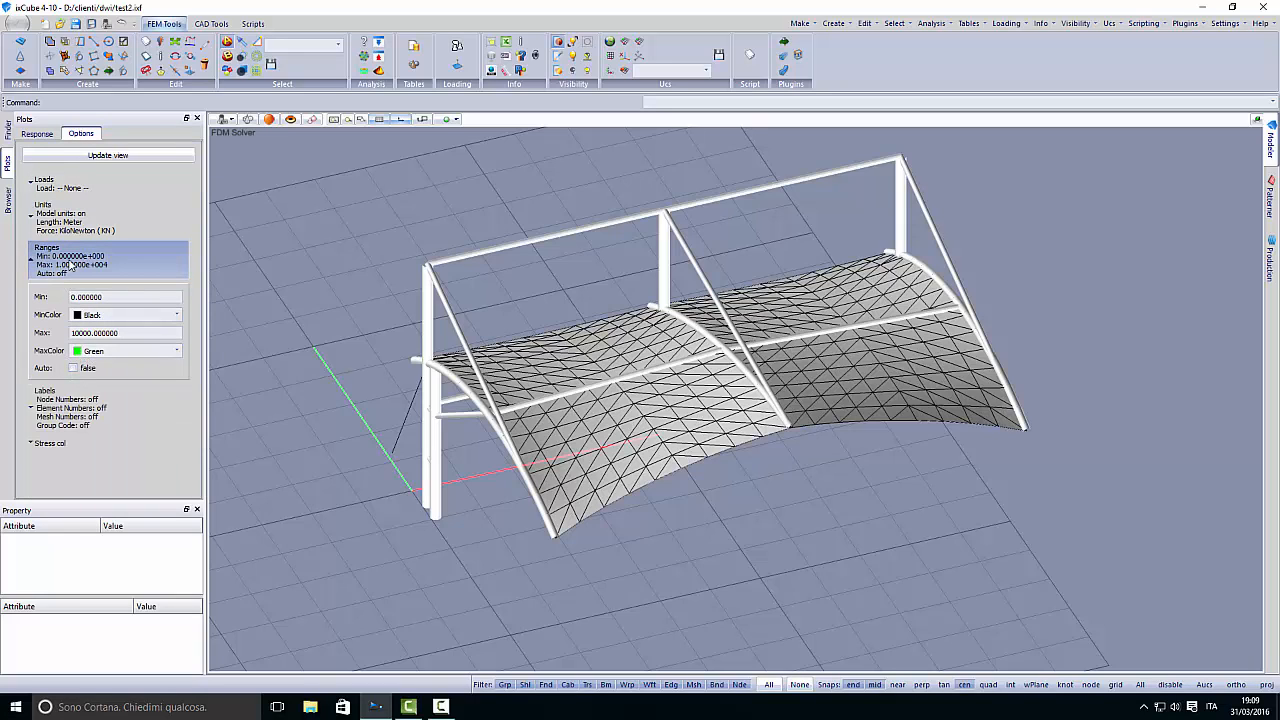
pyautogui.click(112, 354)
pyautogui.click(98, 440)
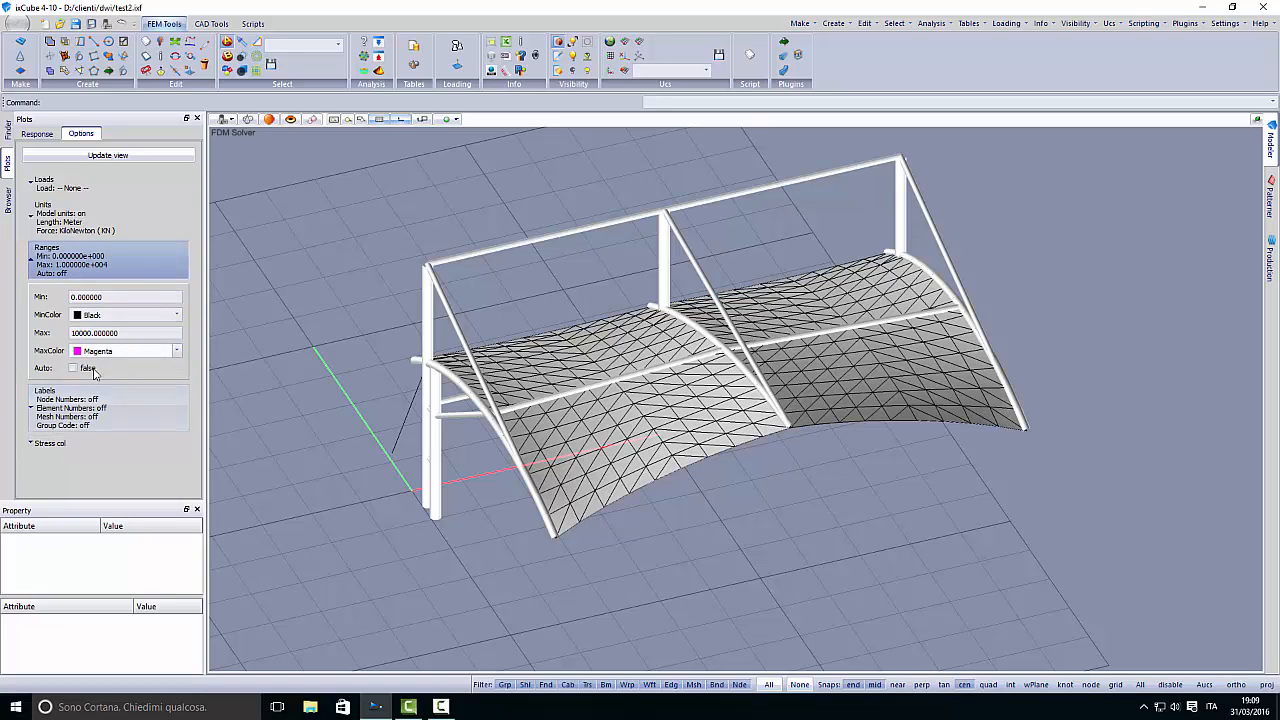
pyautogui.doubleClick(100, 297)
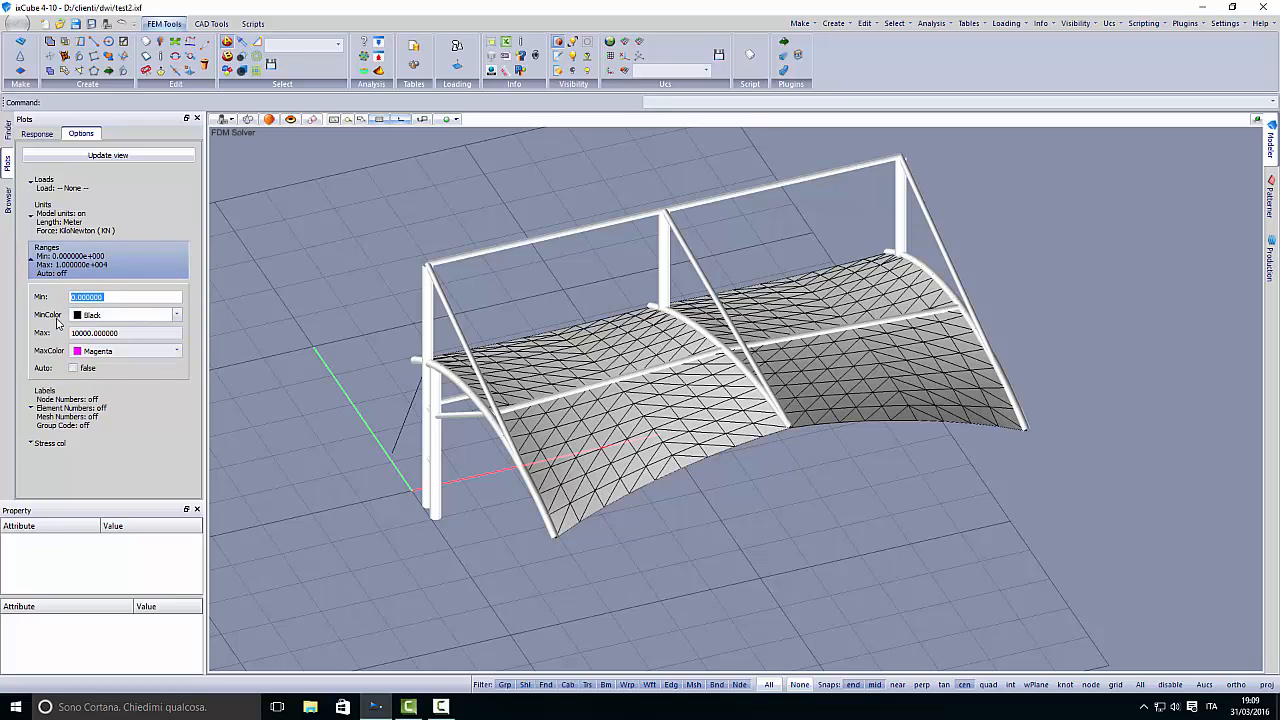
pyautogui.doubleClick(117, 333)
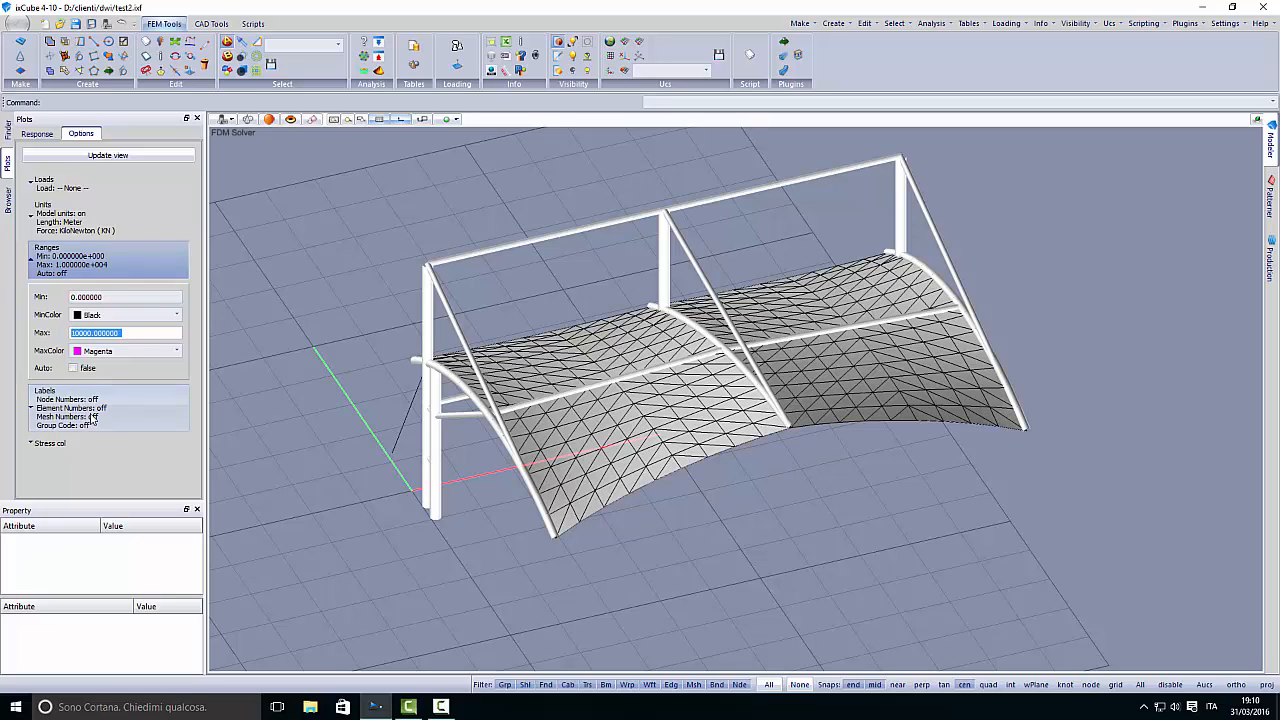
# - Set the maximum of the plot range to 16 and update the view
pyautogui.write('11')
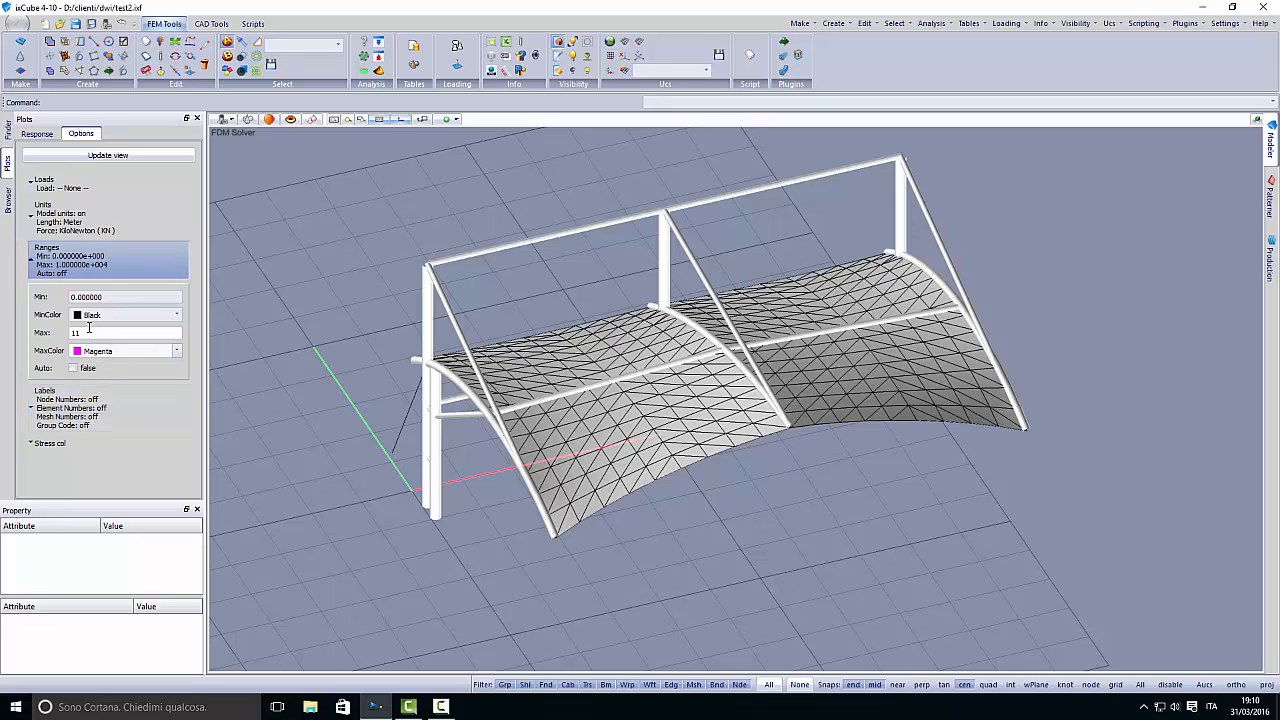
pyautogui.moveTo(88, 332); pyautogui.dragTo(64, 332)
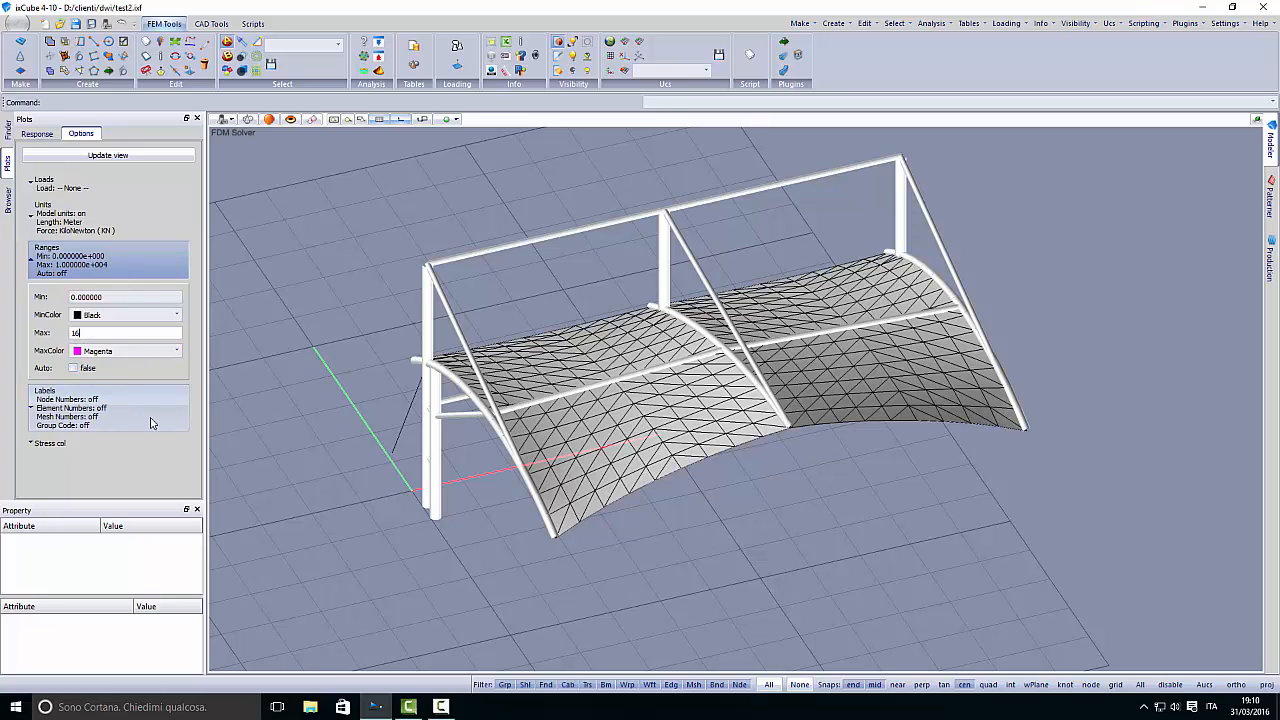
pyautogui.click(108, 155)
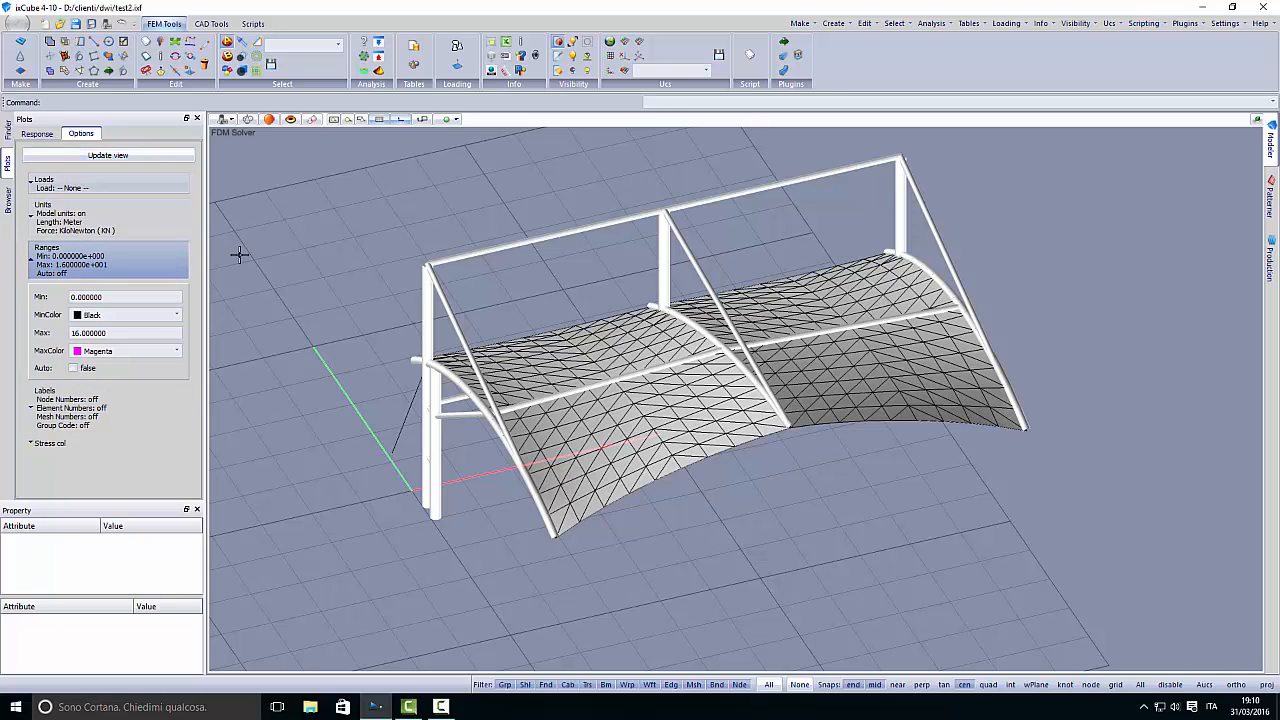
pyautogui.moveTo(294, 304); pyautogui.dragTo(268, 314, button='middle')
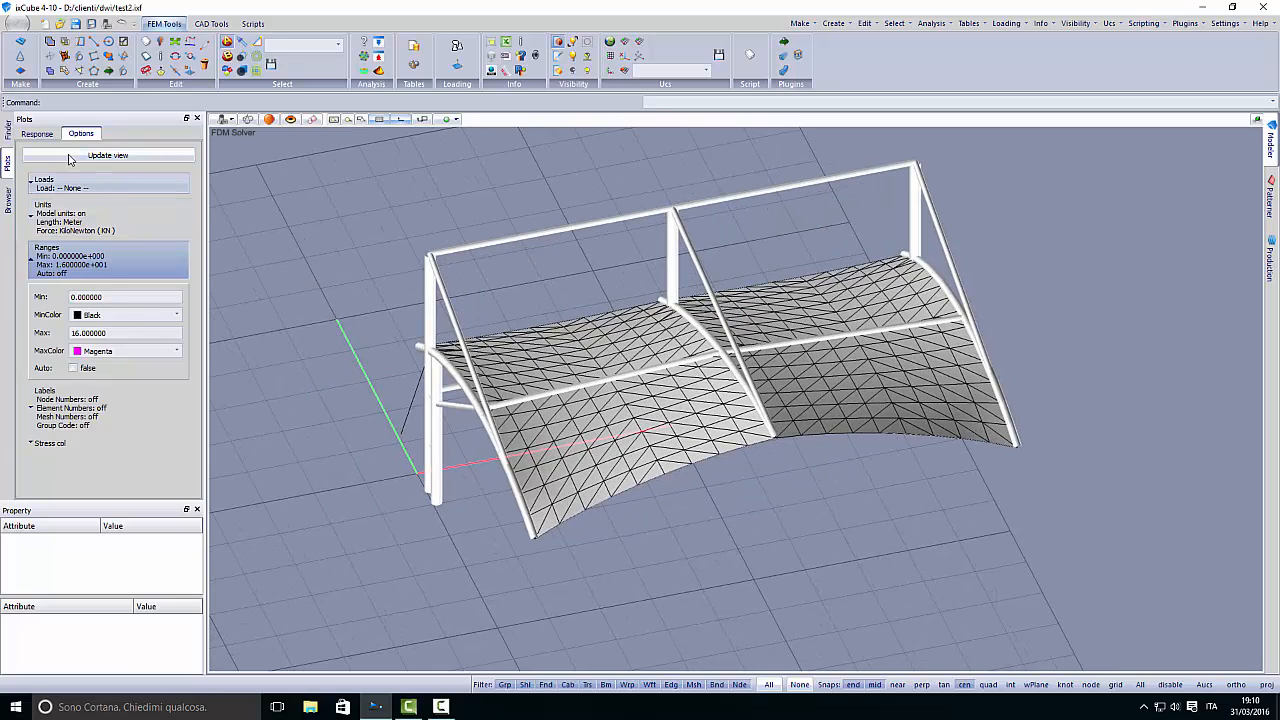
# - Plot the Von Mises membrane stress for the active load case NL:LC1
pyautogui.click(37, 133)
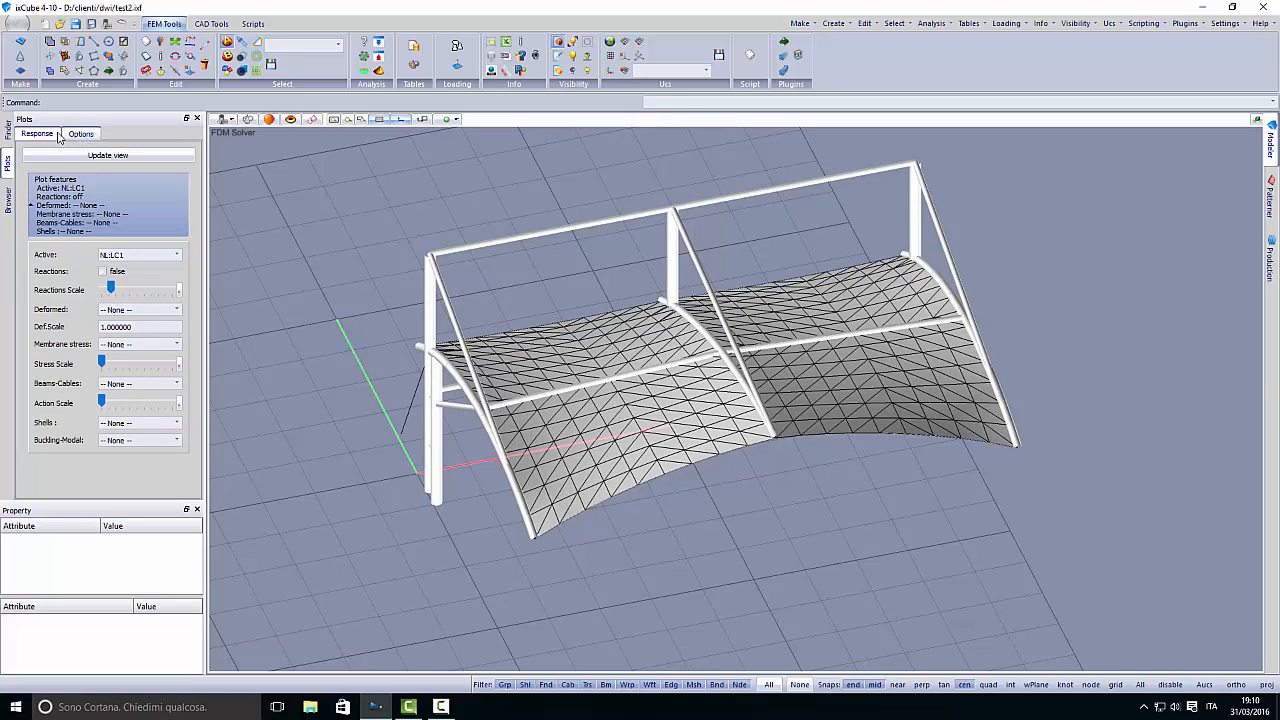
pyautogui.click(128, 344)
pyautogui.click(124, 397)
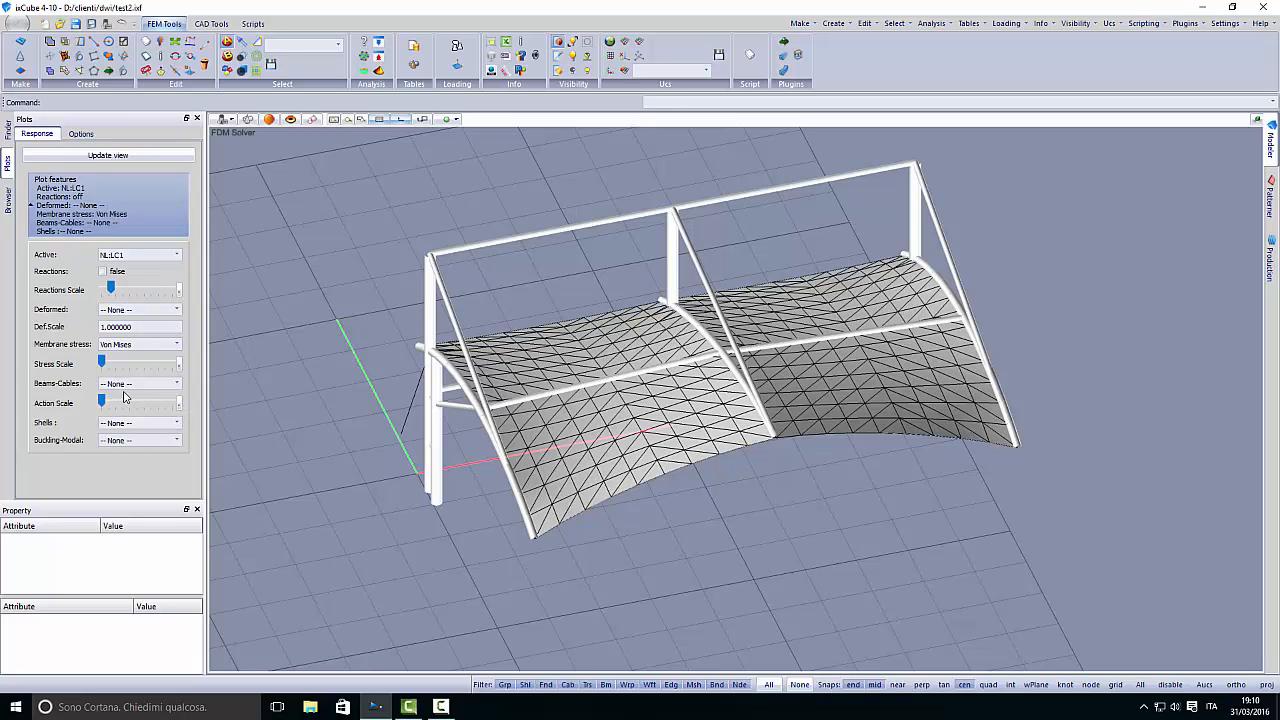
pyautogui.moveTo(542, 206); pyautogui.dragTo(533, 221, button='middle')
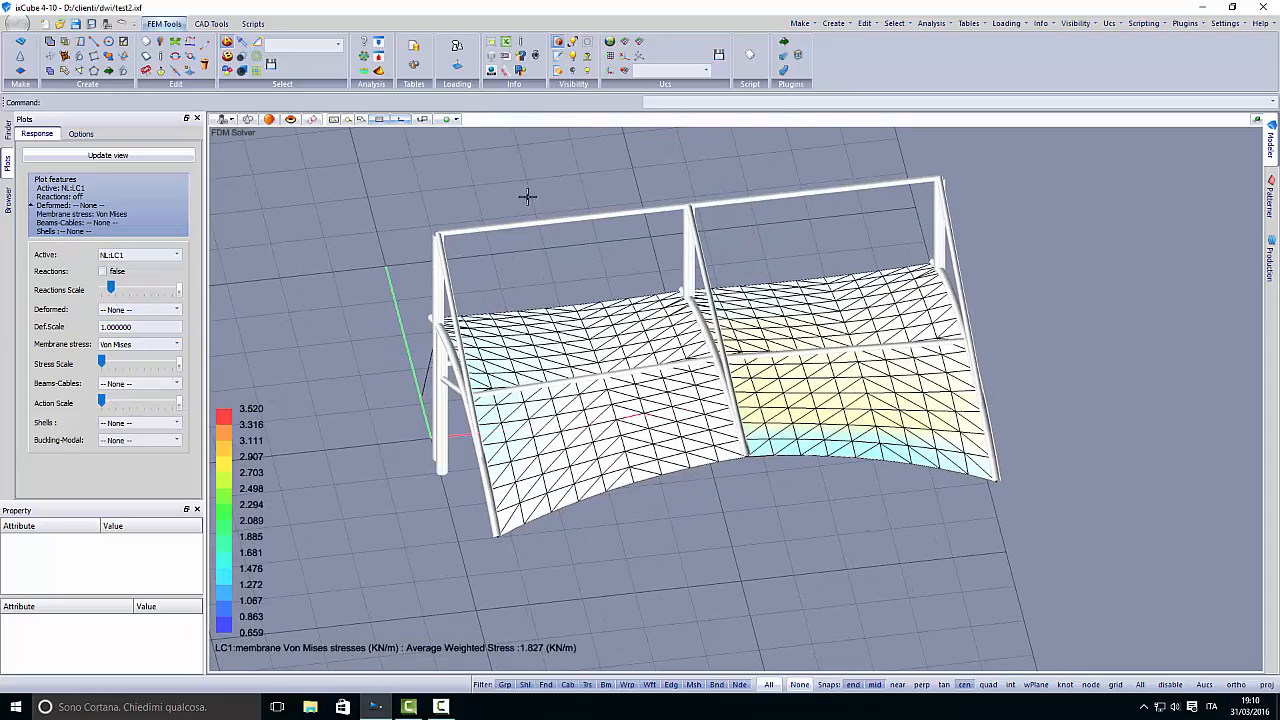
# - Switch the membrane from the triangulated mesh to the quad-grid stress contours and inspect both bays
pyautogui.click(559, 71)
pyautogui.moveTo(694, 422); pyautogui.dragTo(601, 411, button='middle')
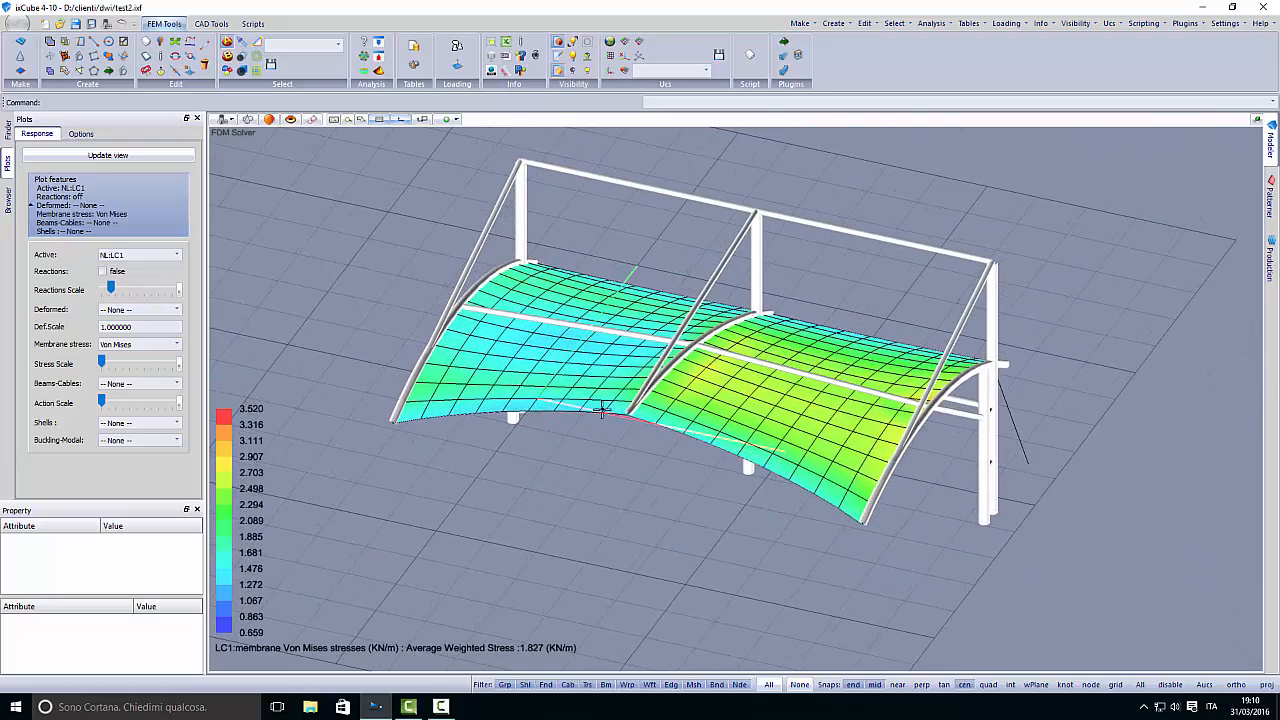
pyautogui.moveTo(514, 457); pyautogui.dragTo(656, 466, button='middle')
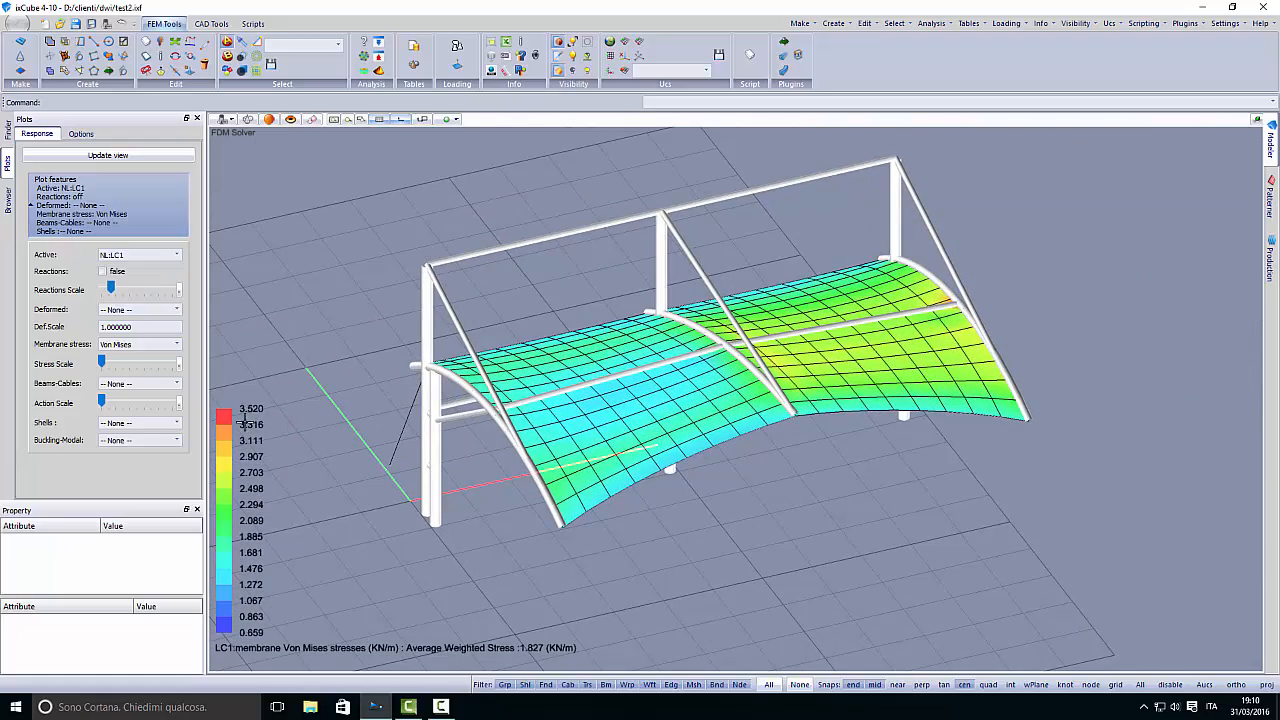
pyautogui.moveTo(572, 444)
pyautogui.mouseDown(button='middle')
pyautogui.moveTo(603, 486)
pyautogui.moveTo(580, 480)
pyautogui.moveTo(644, 474)
pyautogui.moveTo(586, 440)
pyautogui.moveTo(576, 451)
pyautogui.mouseUp(button='middle')
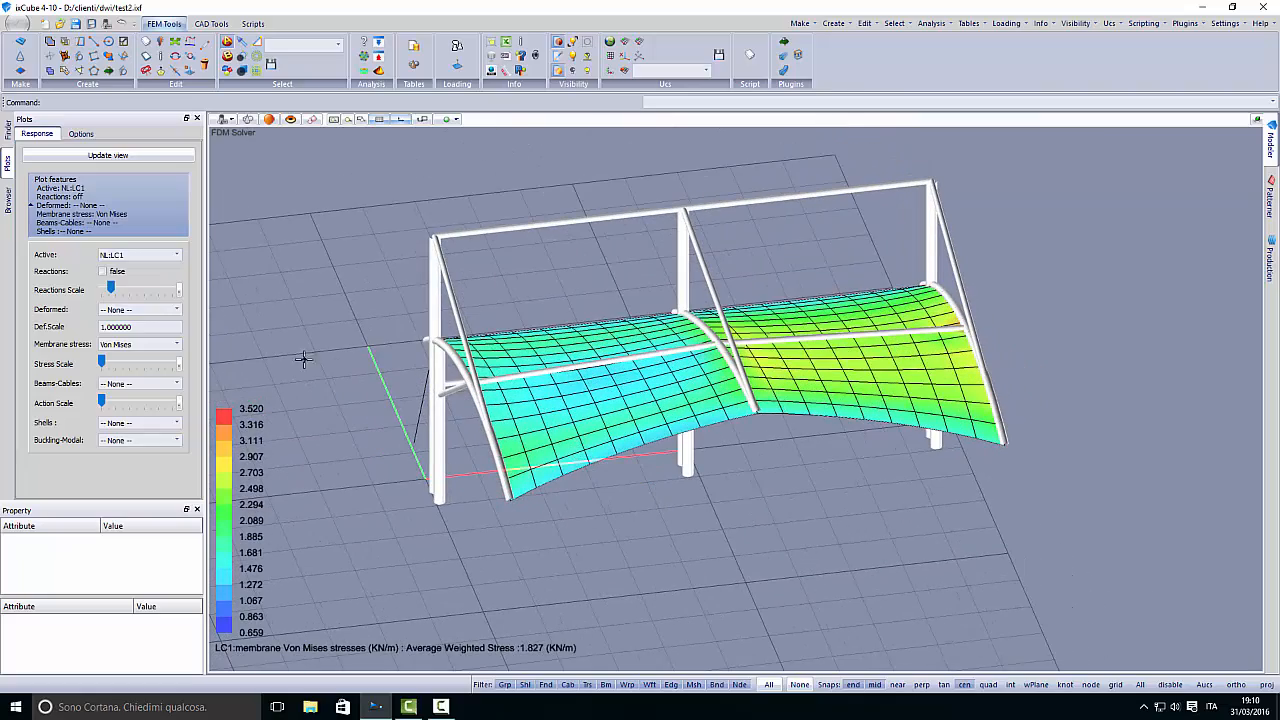
# - Show the Von Mises membrane stresses for load case NL:LC2 and view them from another angle
pyautogui.click(140, 255)
pyautogui.click(130, 279)
pyautogui.moveTo(226, 329); pyautogui.dragTo(600, 398, button='middle')
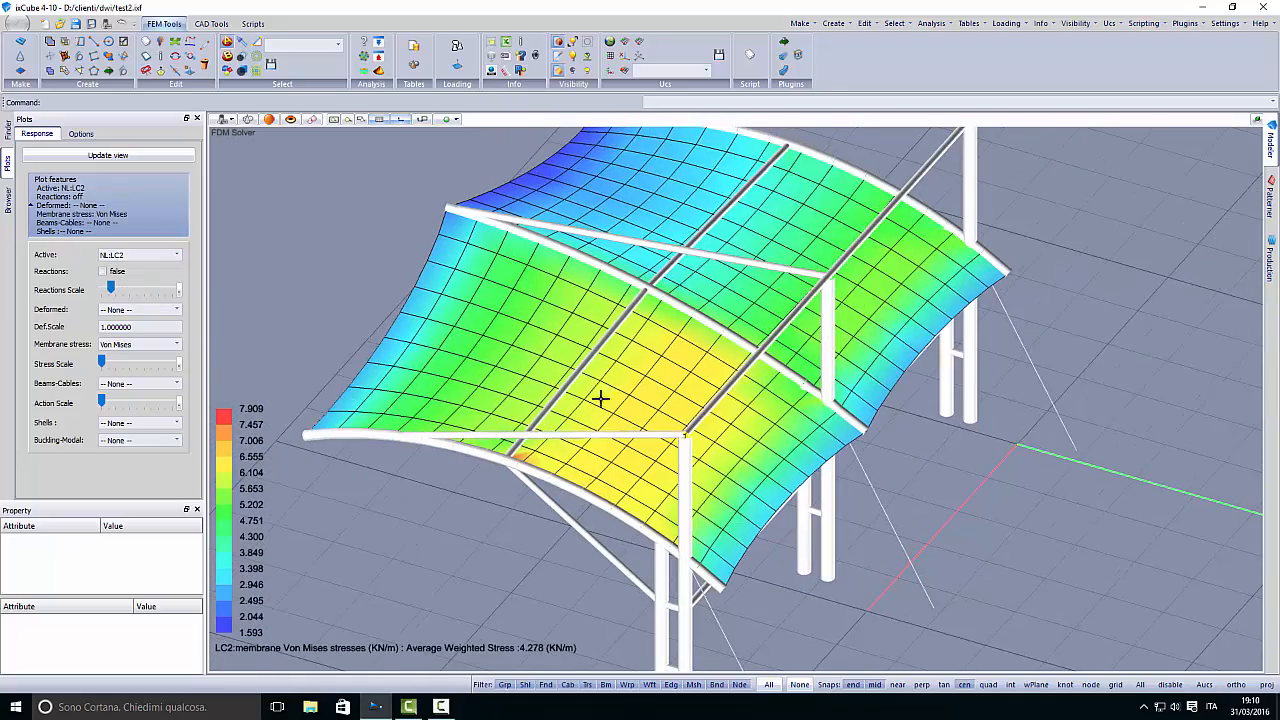
# - Show the Von Mises membrane stresses for load case NL:LC3 and inspect the membrane from several sides
pyautogui.click(138, 256)
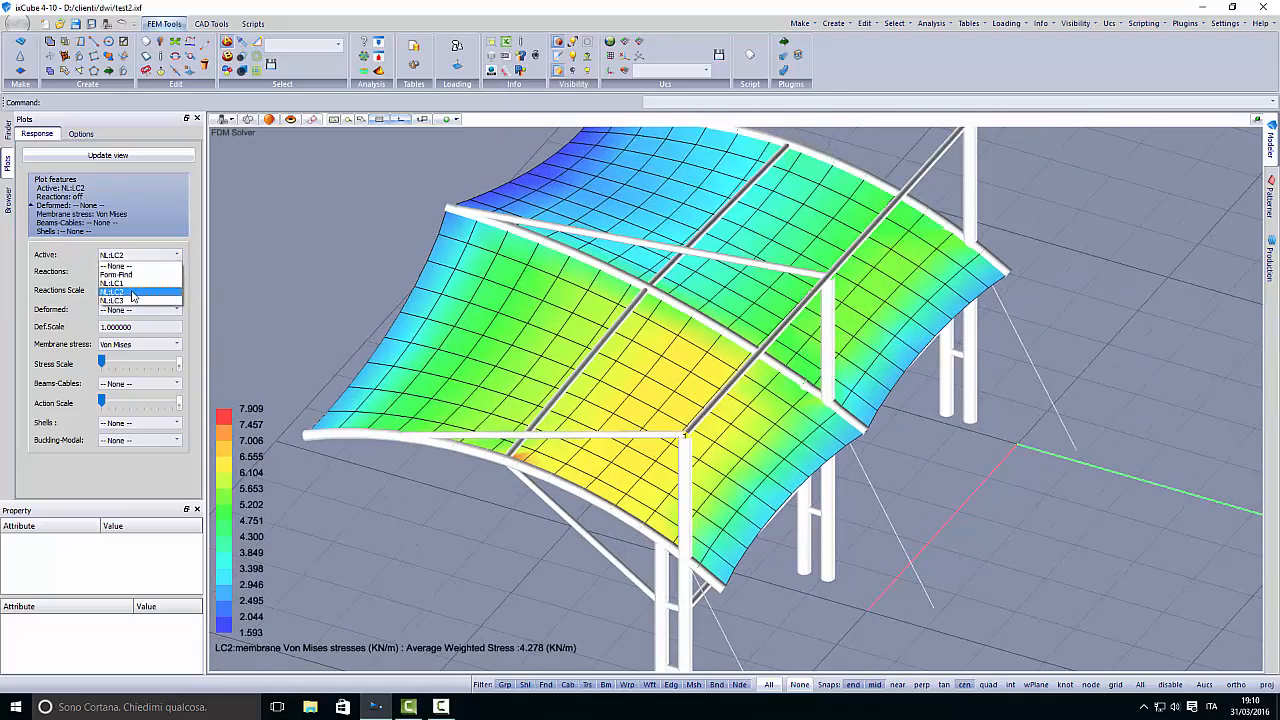
pyautogui.click(128, 303)
pyautogui.moveTo(443, 440); pyautogui.dragTo(334, 440, button='middle')
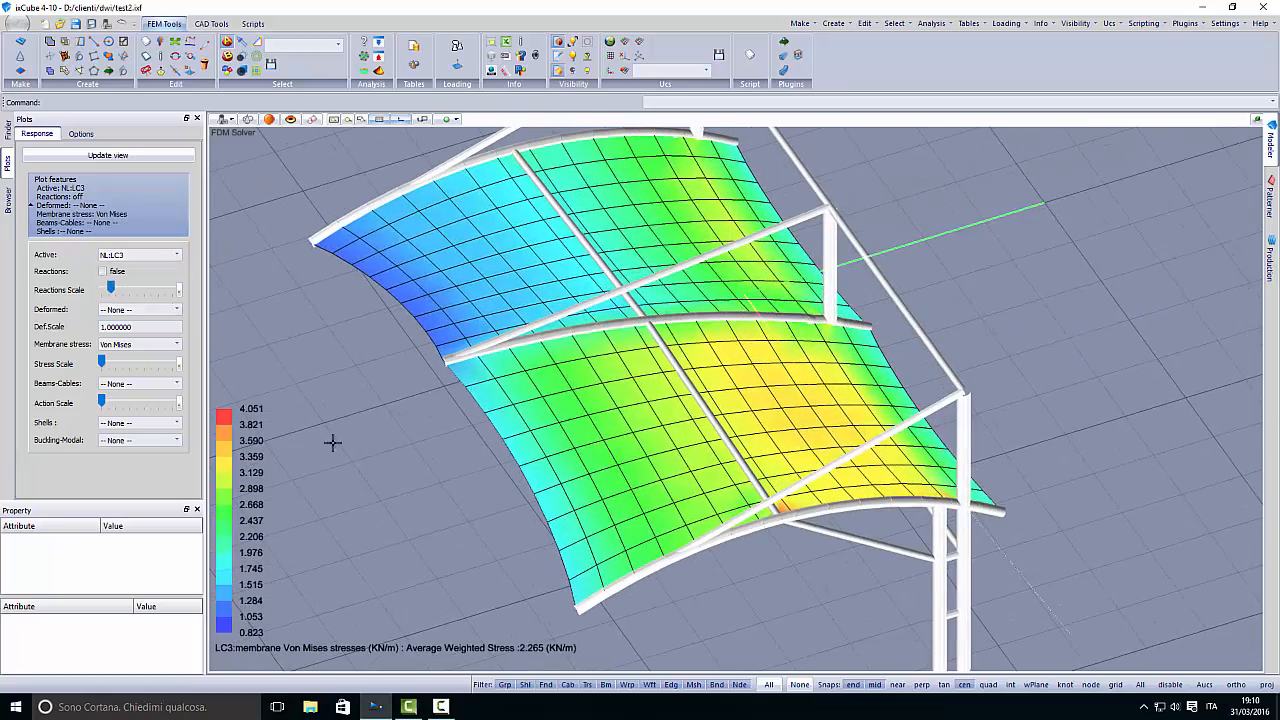
pyautogui.moveTo(568, 477); pyautogui.dragTo(663, 474, button='middle')
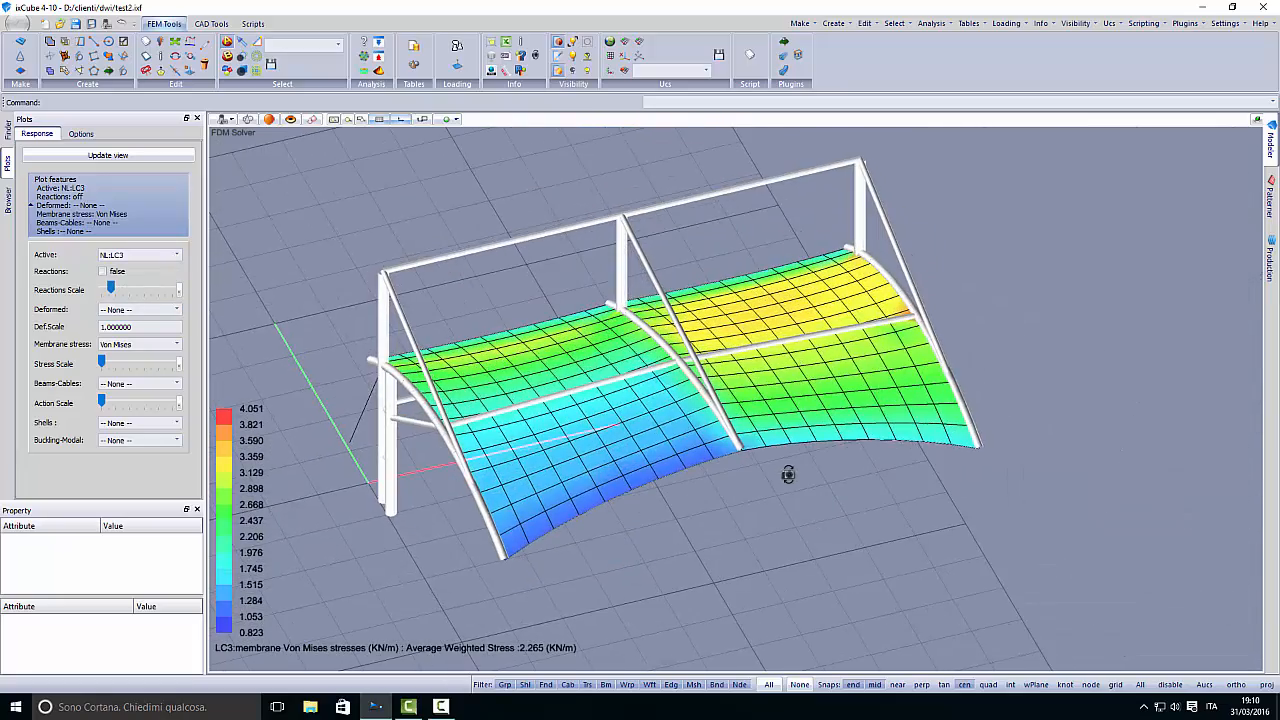
pyautogui.moveTo(767, 477); pyautogui.dragTo(565, 445, button='middle')
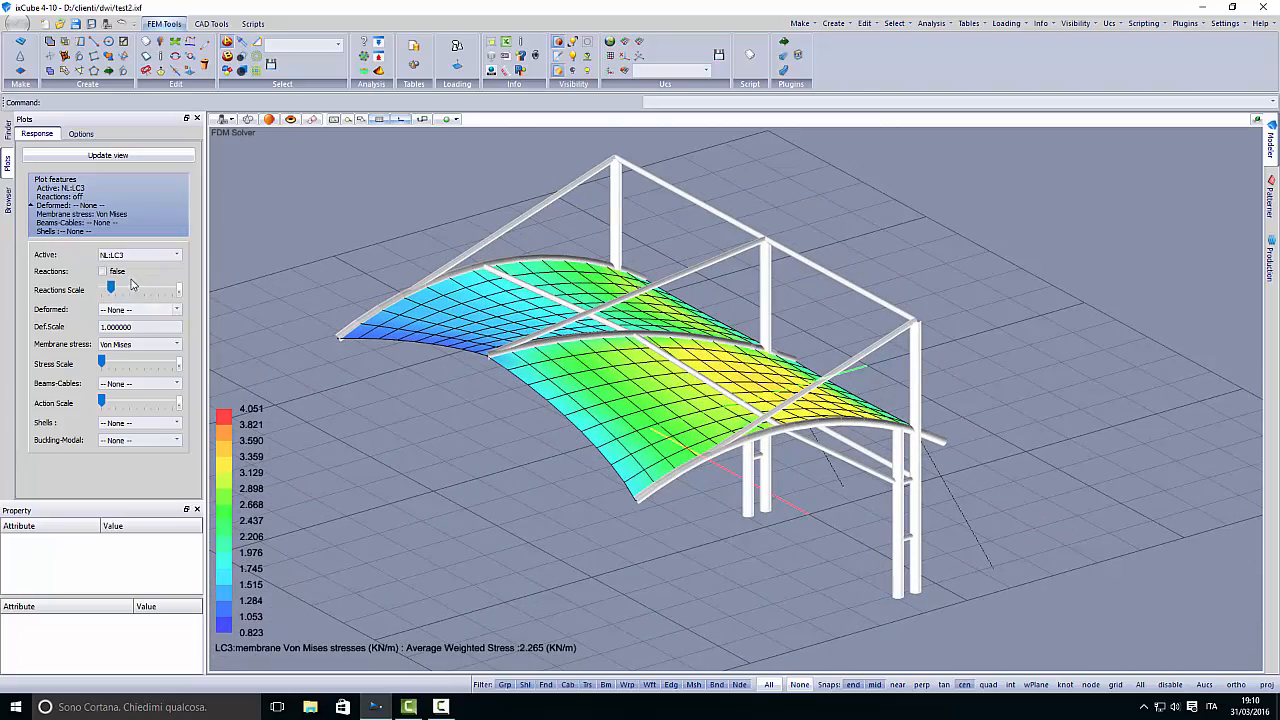
# - Turn on the reactions plot for load case NL:LC1 and reduce the reactions scale
pyautogui.click(135, 258)
pyautogui.click(136, 266)
pyautogui.moveTo(421, 454); pyautogui.dragTo(680, 455, button='middle')
pyautogui.click(102, 271)
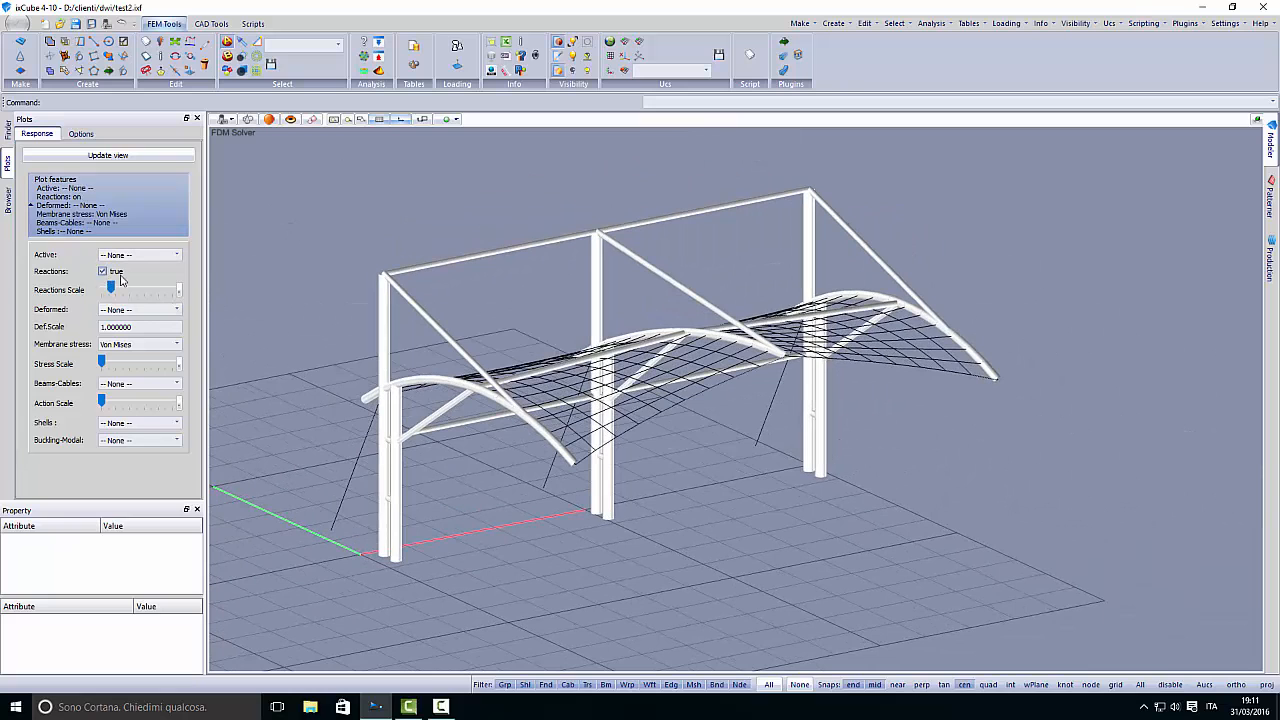
pyautogui.moveTo(386, 385); pyautogui.dragTo(434, 414, button='middle')
pyautogui.click(135, 255)
pyautogui.click(130, 290)
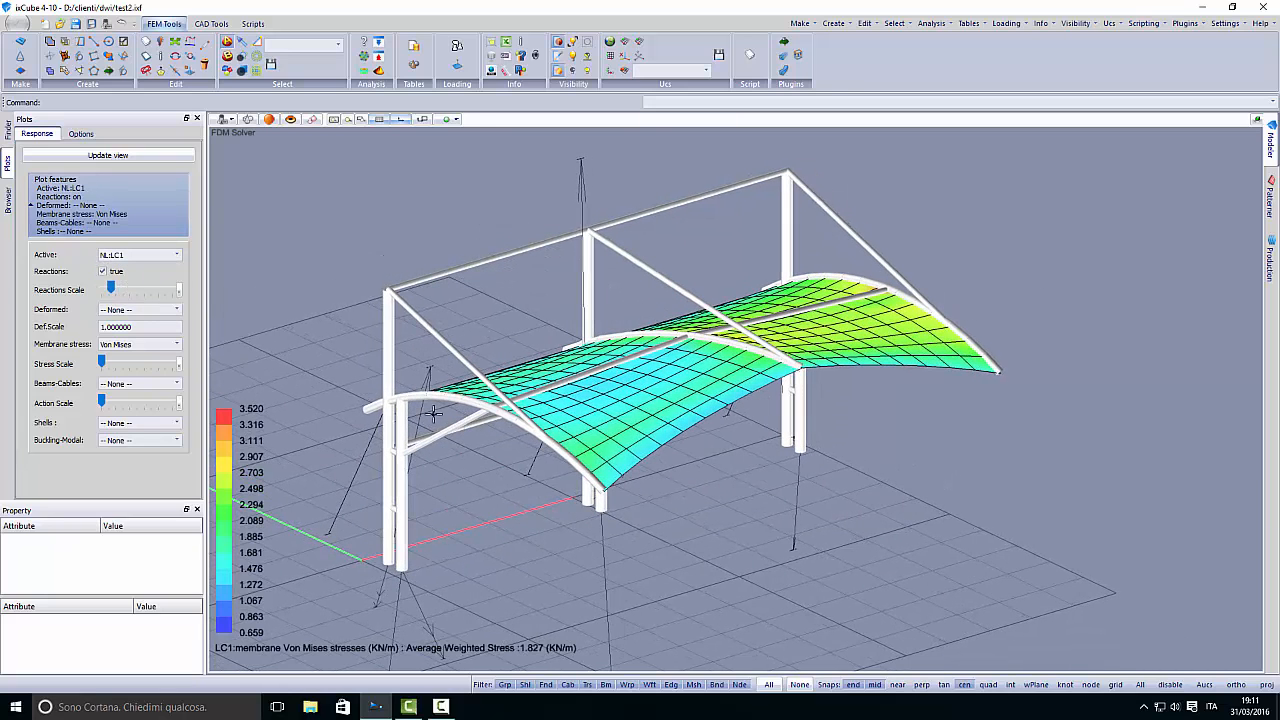
pyautogui.click(107, 290)
# - Examine the reaction vectors at the column bases and cable anchors for load case NL:LC1
pyautogui.moveTo(400, 470); pyautogui.dragTo(545, 480, button='middle')
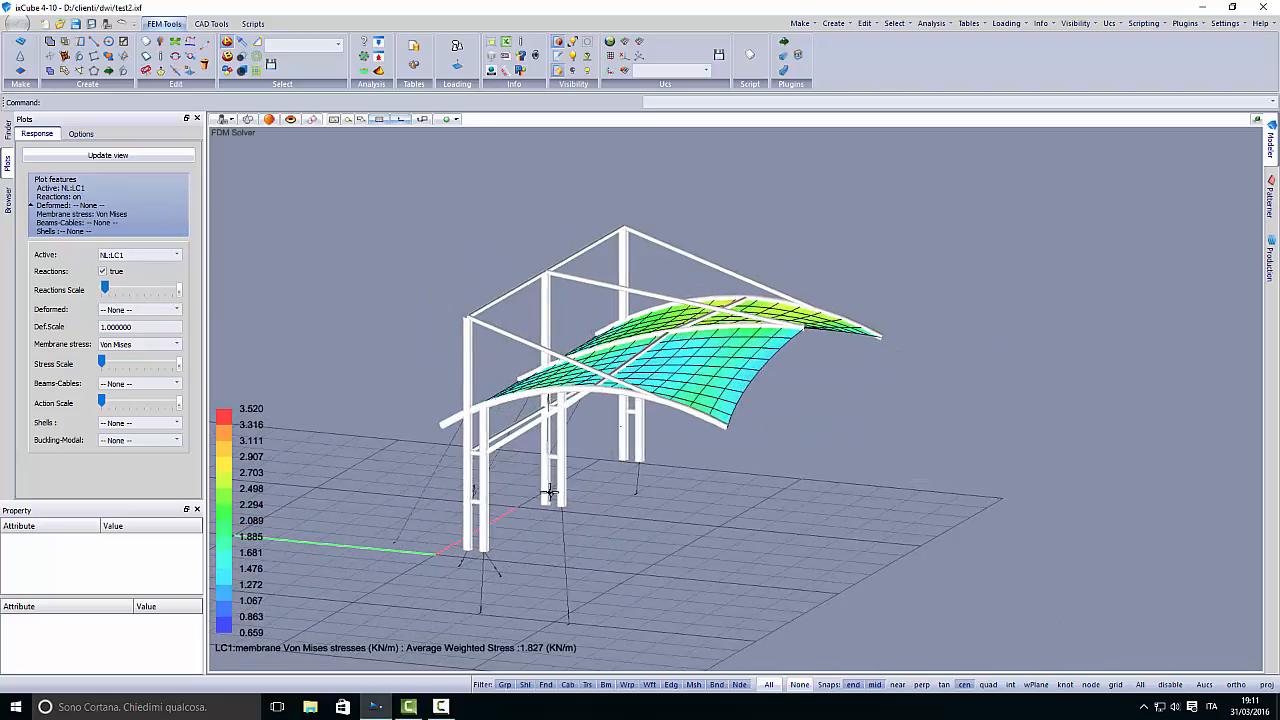
pyautogui.scroll(5, 551, 481)
pyautogui.scroll(-5, 551, 481)
pyautogui.moveTo(571, 434); pyautogui.dragTo(530, 379, button='middle')
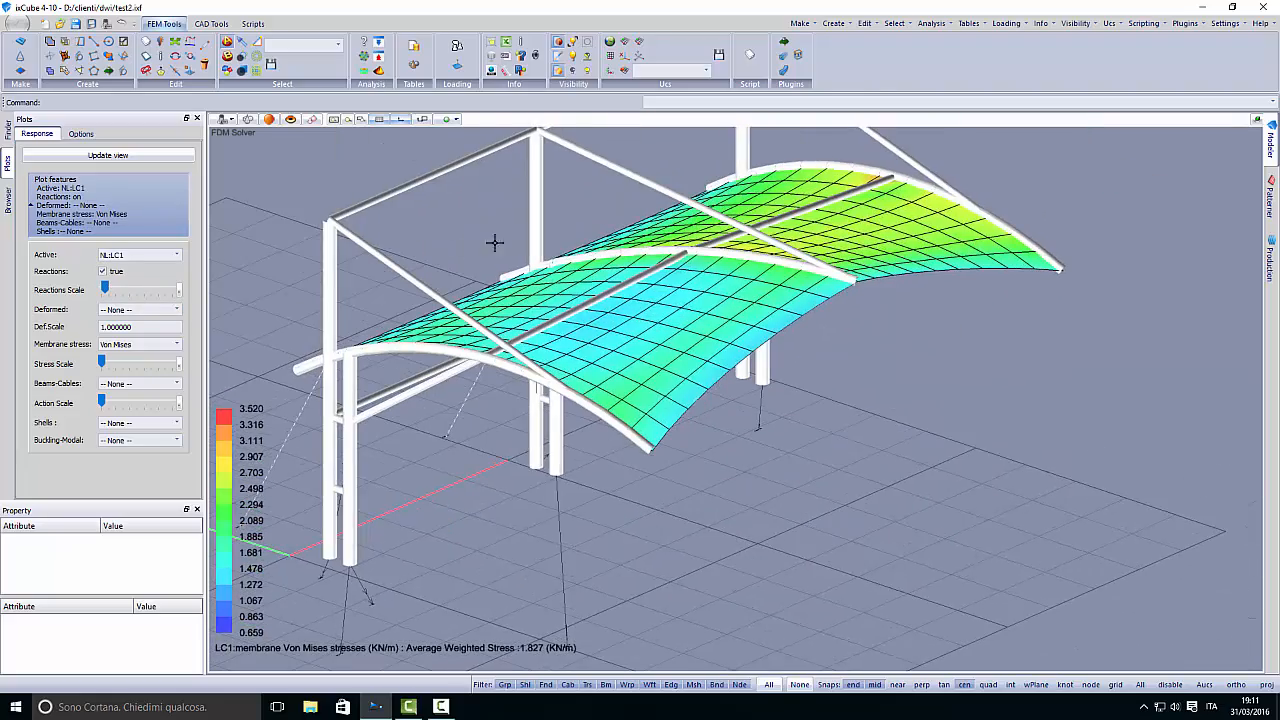
pyautogui.moveTo(700, 356); pyautogui.dragTo(519, 352, button='middle')
pyautogui.scroll(3, 544, 292)
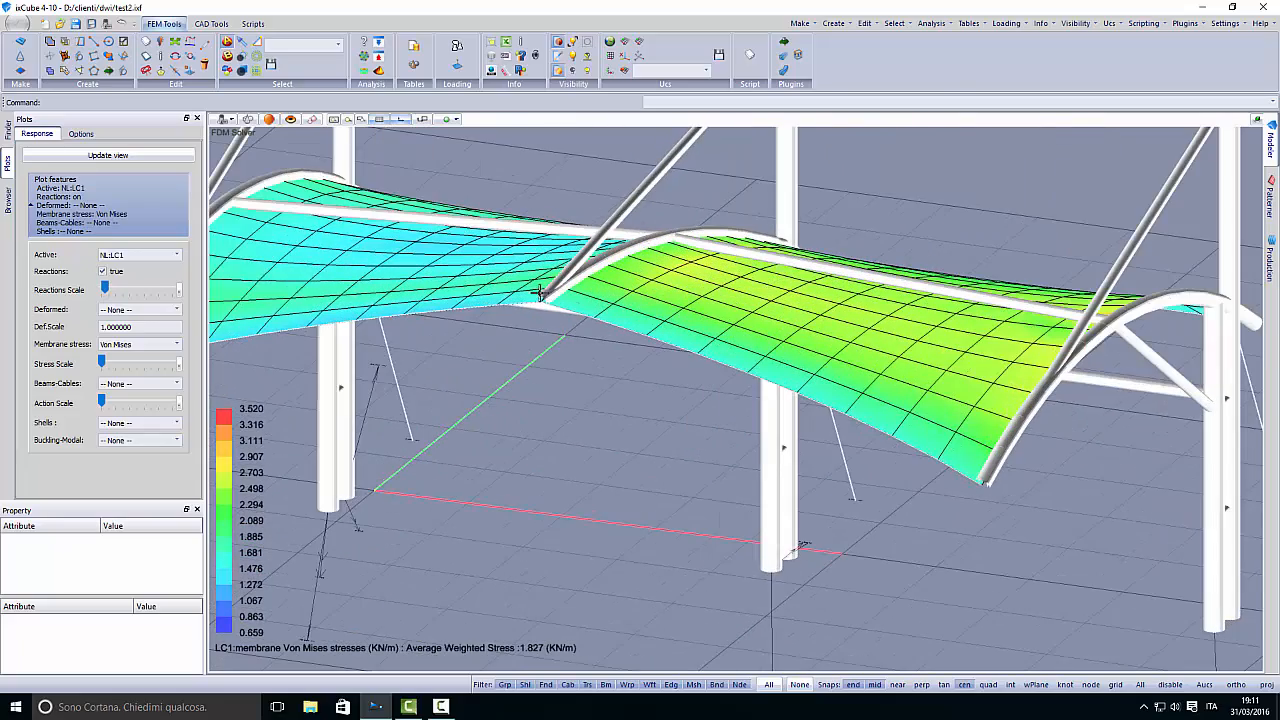
pyautogui.scroll(-3, 547, 262)
pyautogui.moveTo(670, 362); pyautogui.dragTo(586, 275, button='middle')
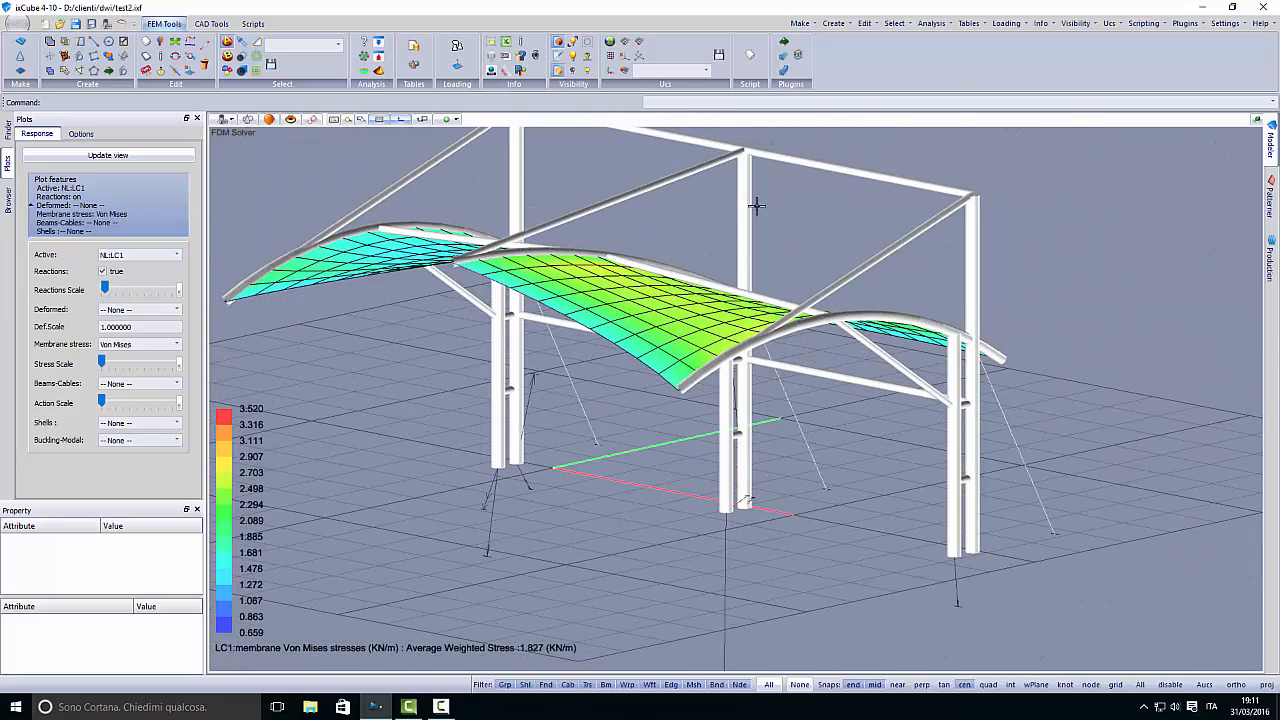
pyautogui.moveTo(541, 418); pyautogui.dragTo(614, 463, button='middle')
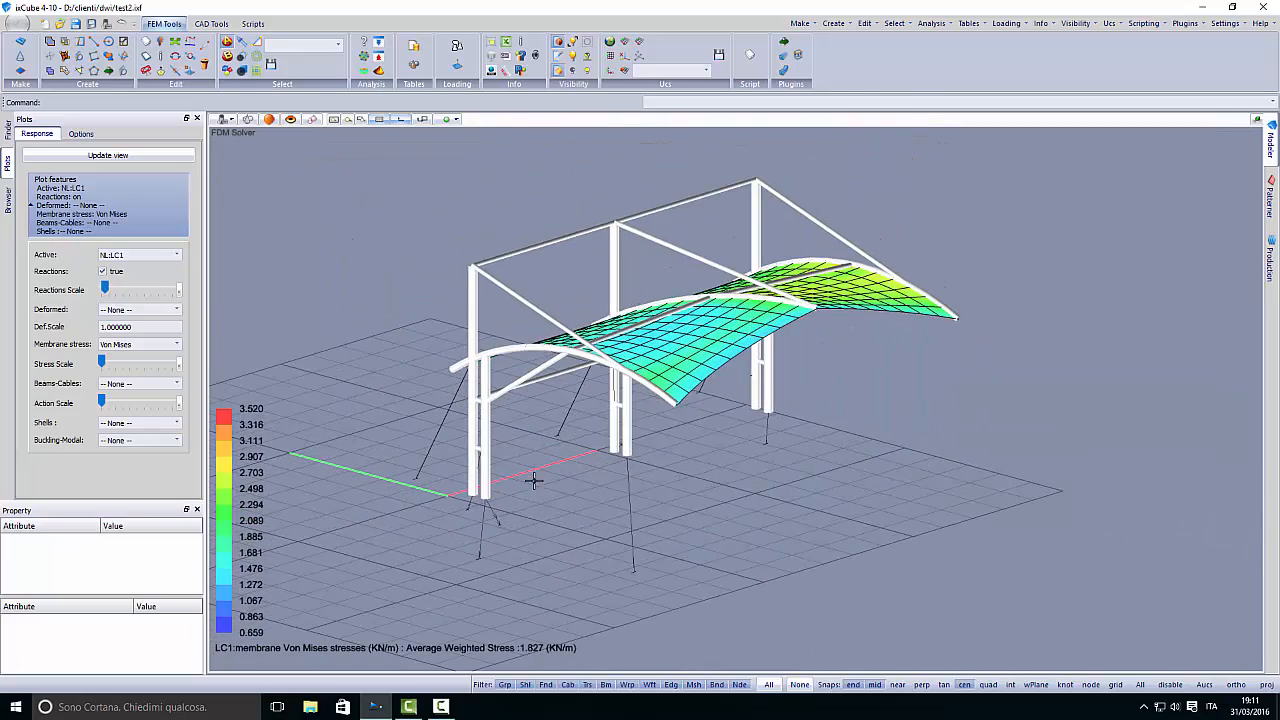
pyautogui.moveTo(540, 488); pyautogui.dragTo(559, 501, button='middle')
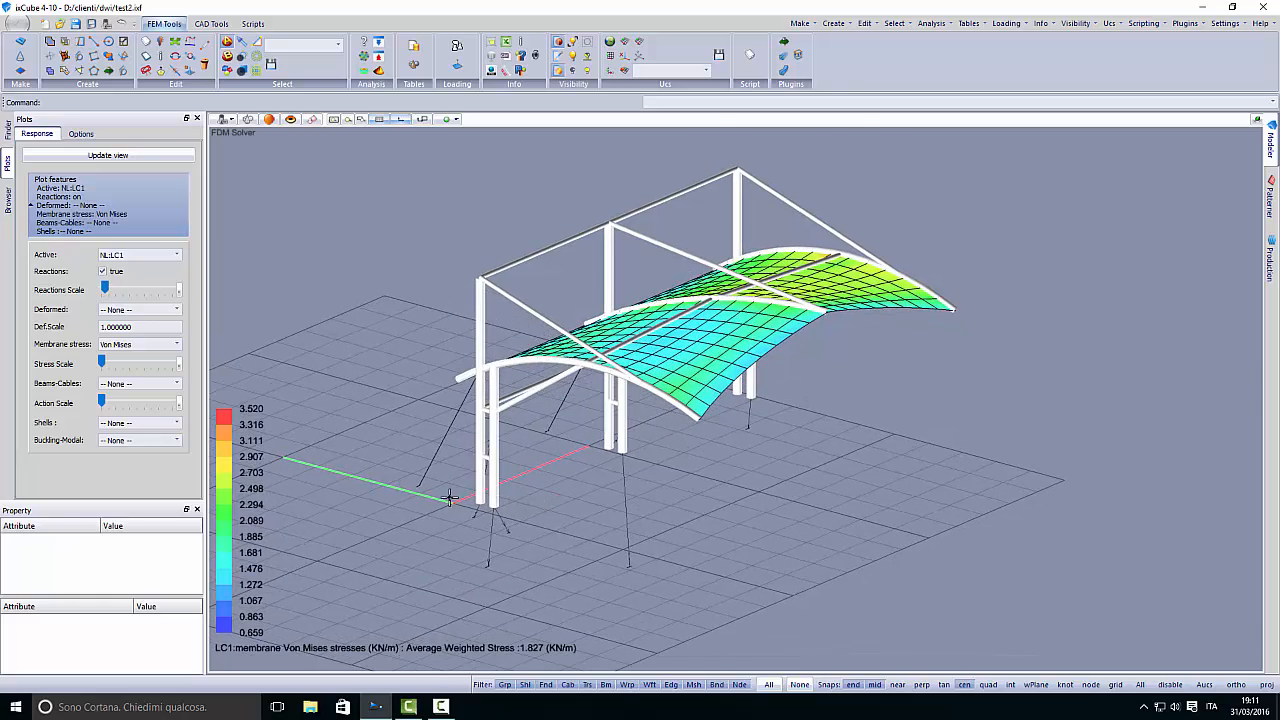
pyautogui.scroll(5, 414, 491)
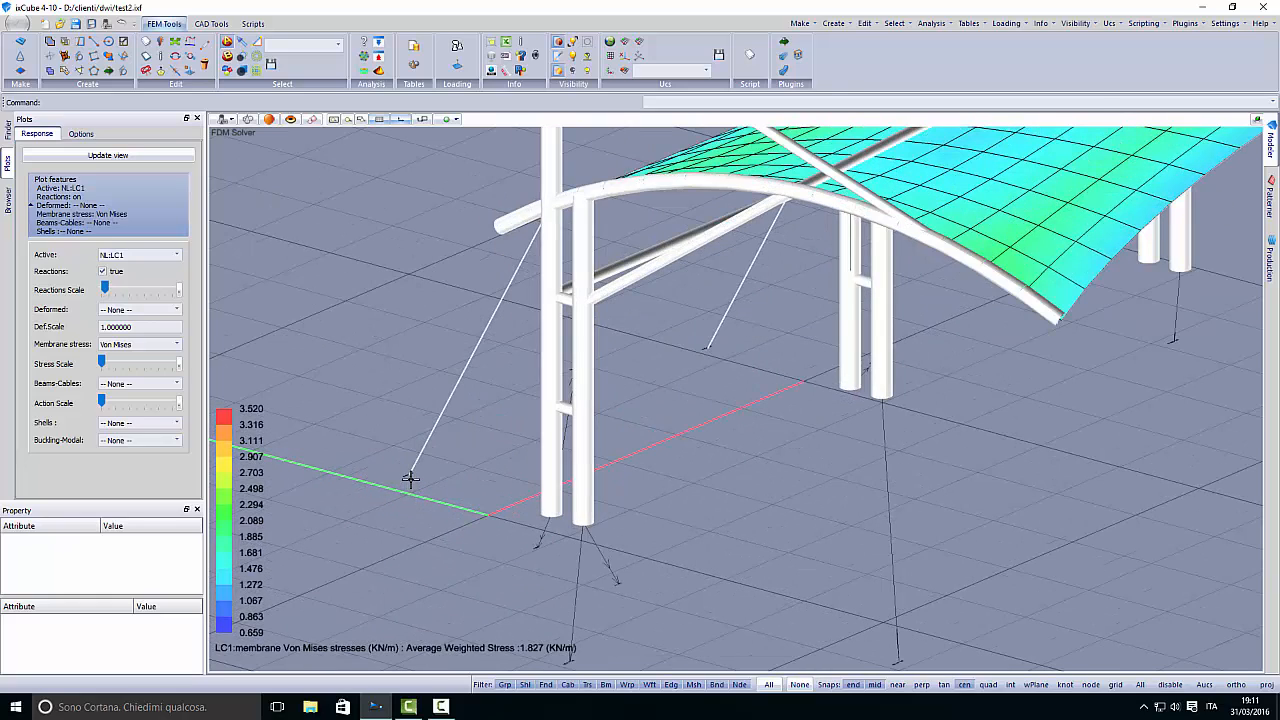
pyautogui.scroll(-5, 457, 489)
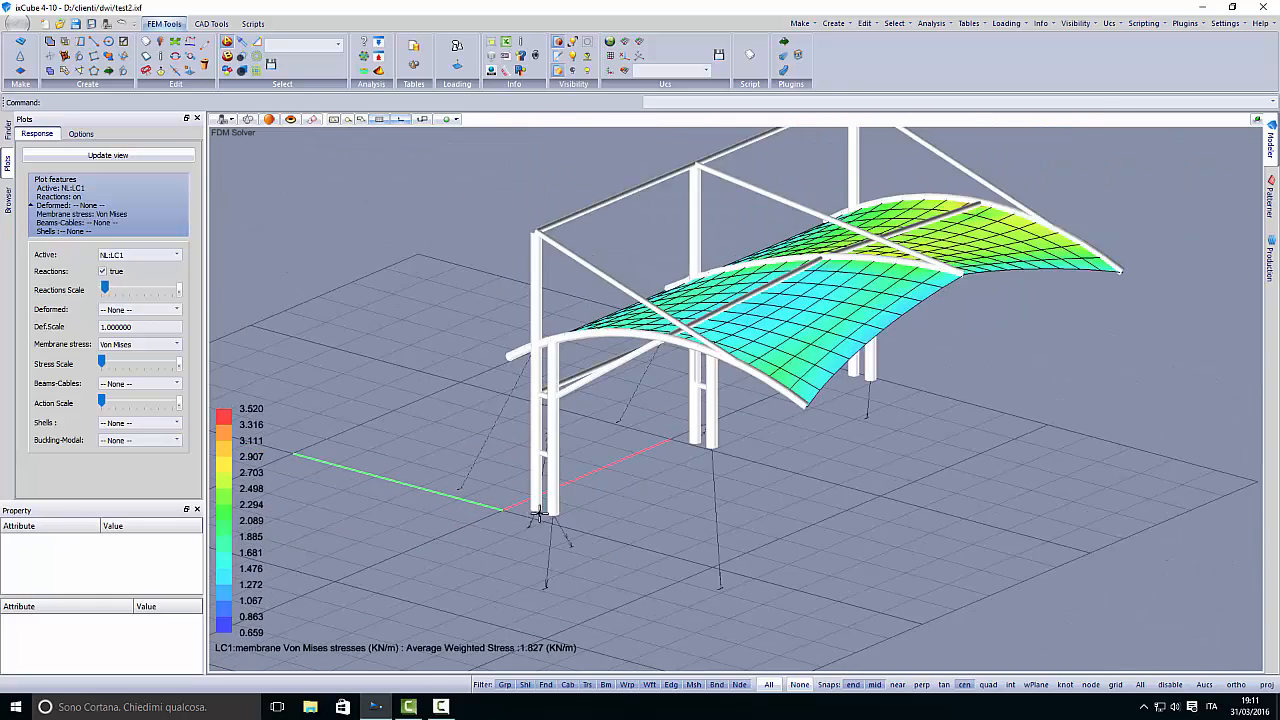
pyautogui.moveTo(529, 514); pyautogui.dragTo(572, 504, button='middle')
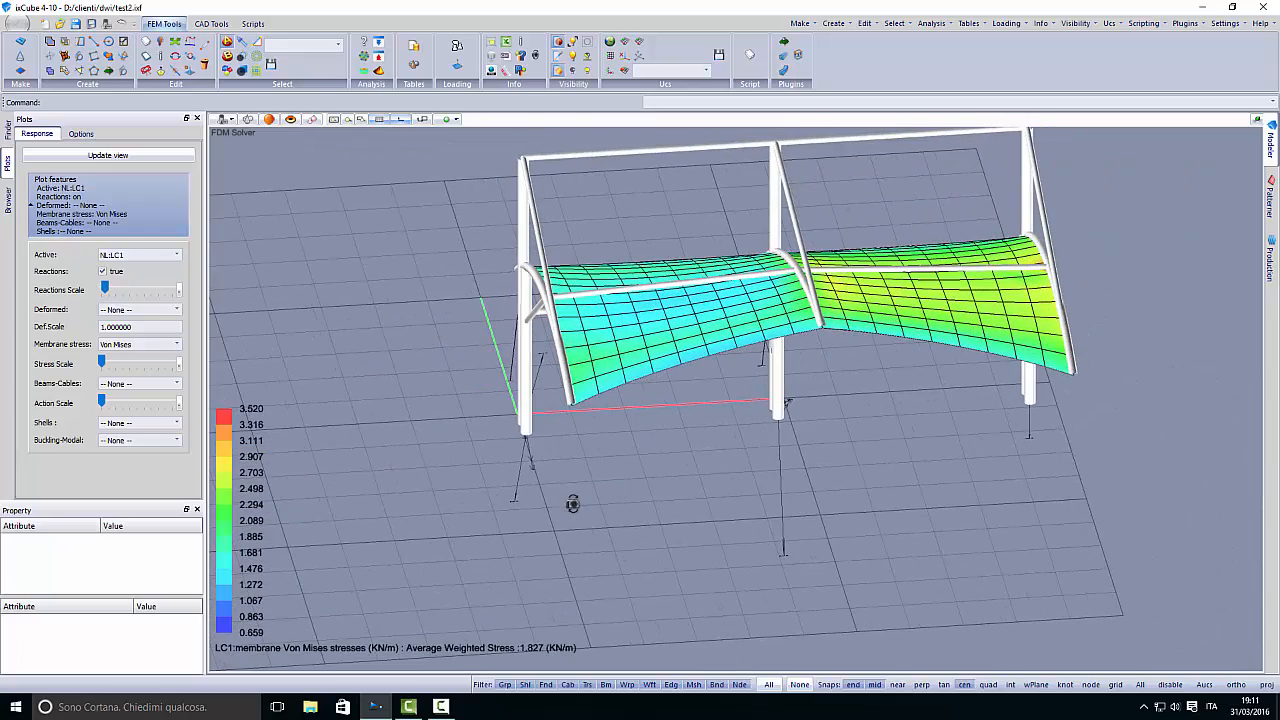
# - Turn off the reactions plot
pyautogui.click(102, 271)
pyautogui.moveTo(533, 463); pyautogui.dragTo(520, 383, button='middle')
# - Select the Kolom, peam belakang and beam kecil groups in the model tree one by one to identify their members
pyautogui.click(8, 198)
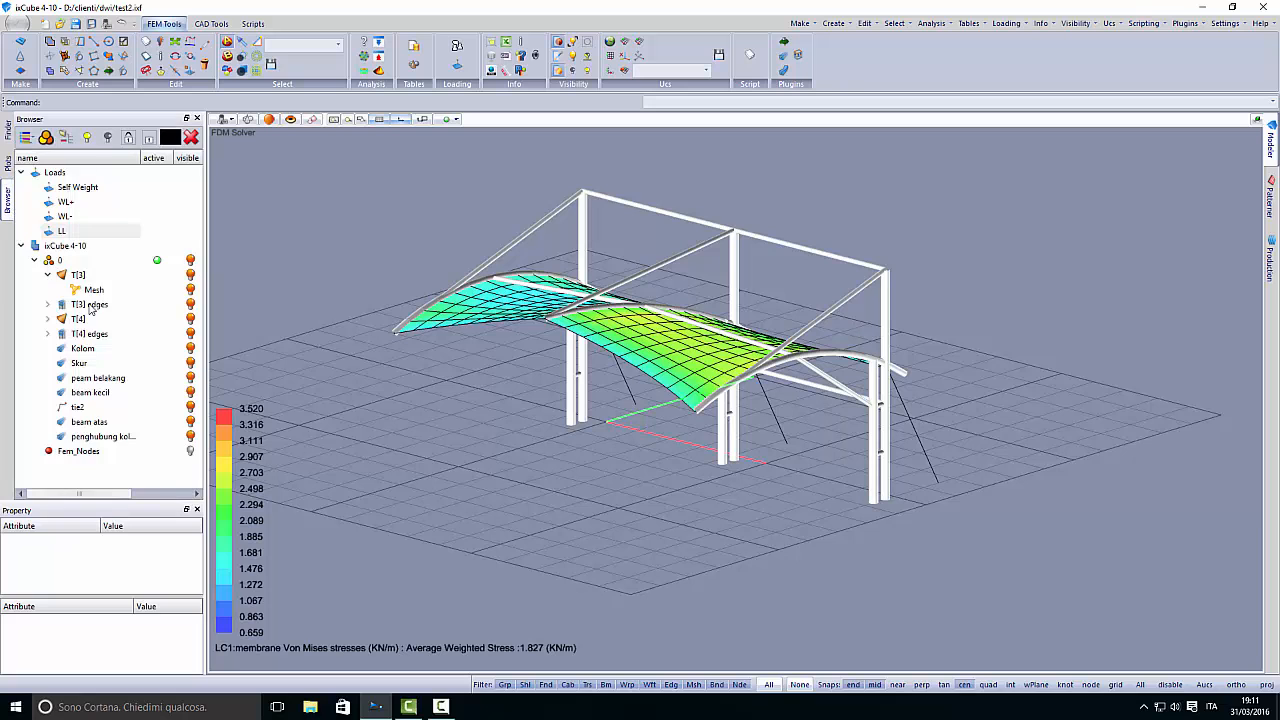
pyautogui.click(84, 352)
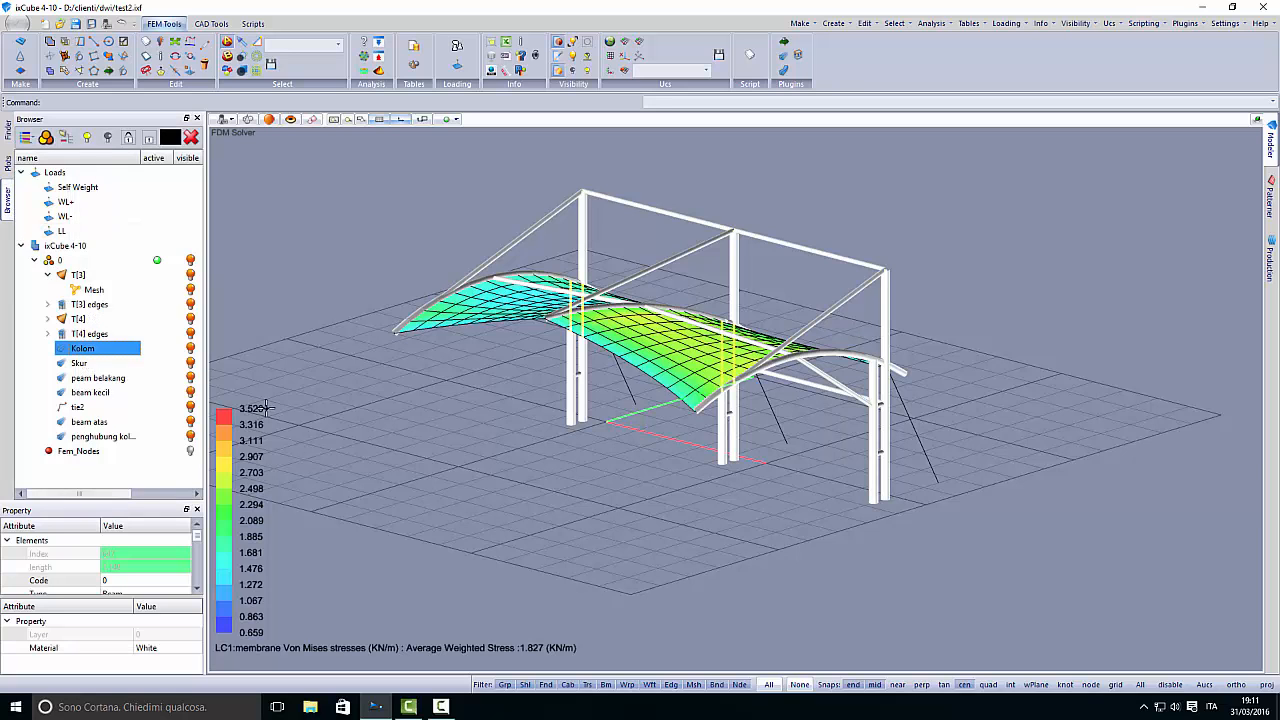
pyautogui.moveTo(570, 467); pyautogui.dragTo(531, 463, button='middle')
pyautogui.scroll(2, 471, 386)
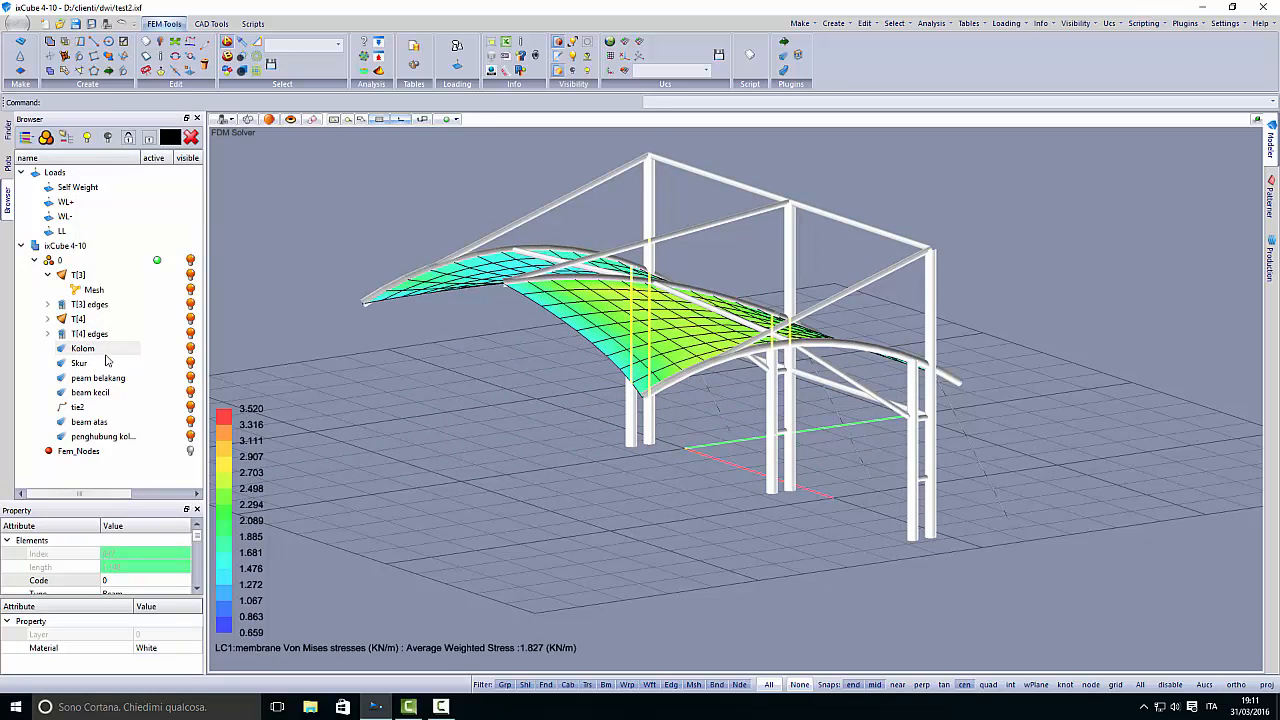
pyautogui.moveTo(330, 444)
pyautogui.mouseDown(button='middle')
pyautogui.moveTo(469, 434)
pyautogui.moveTo(466, 449)
pyautogui.moveTo(423, 449)
pyautogui.moveTo(310, 430)
pyautogui.mouseUp(button='middle')
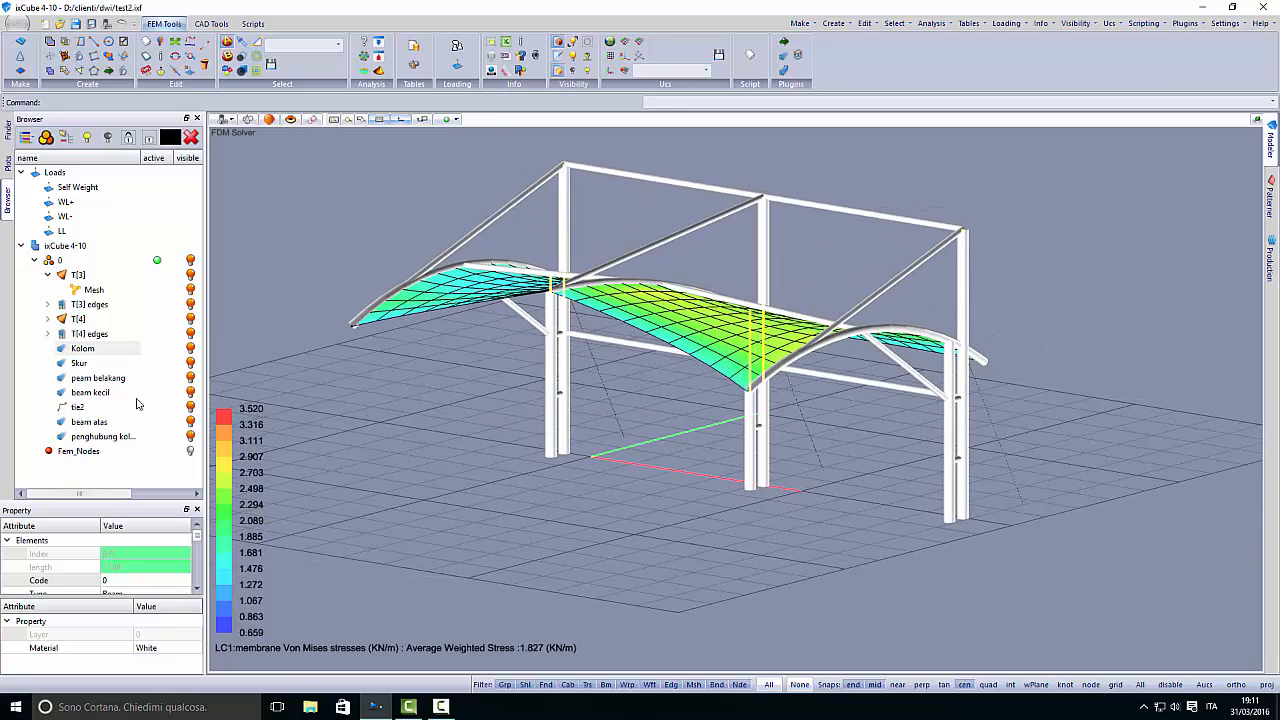
pyautogui.click(101, 380)
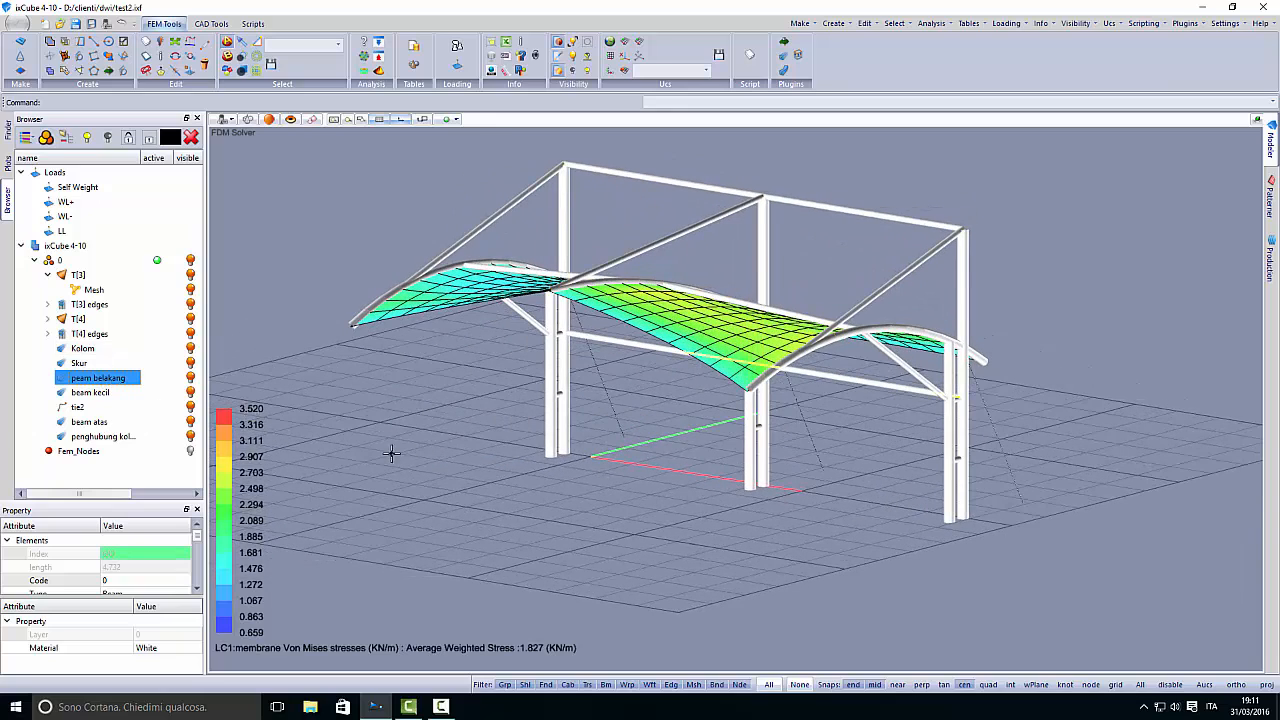
pyautogui.moveTo(392, 454); pyautogui.dragTo(569, 420, button='middle')
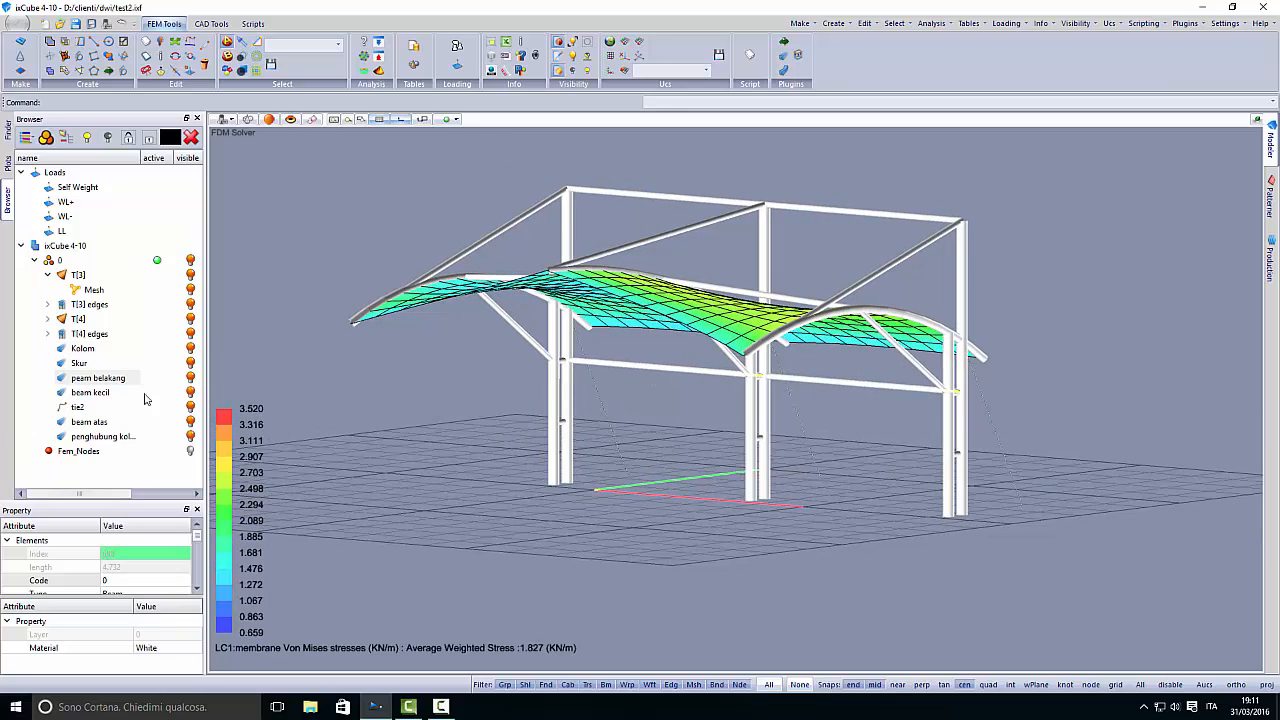
pyautogui.click(88, 393)
pyautogui.moveTo(400, 448); pyautogui.dragTo(416, 478, button='middle')
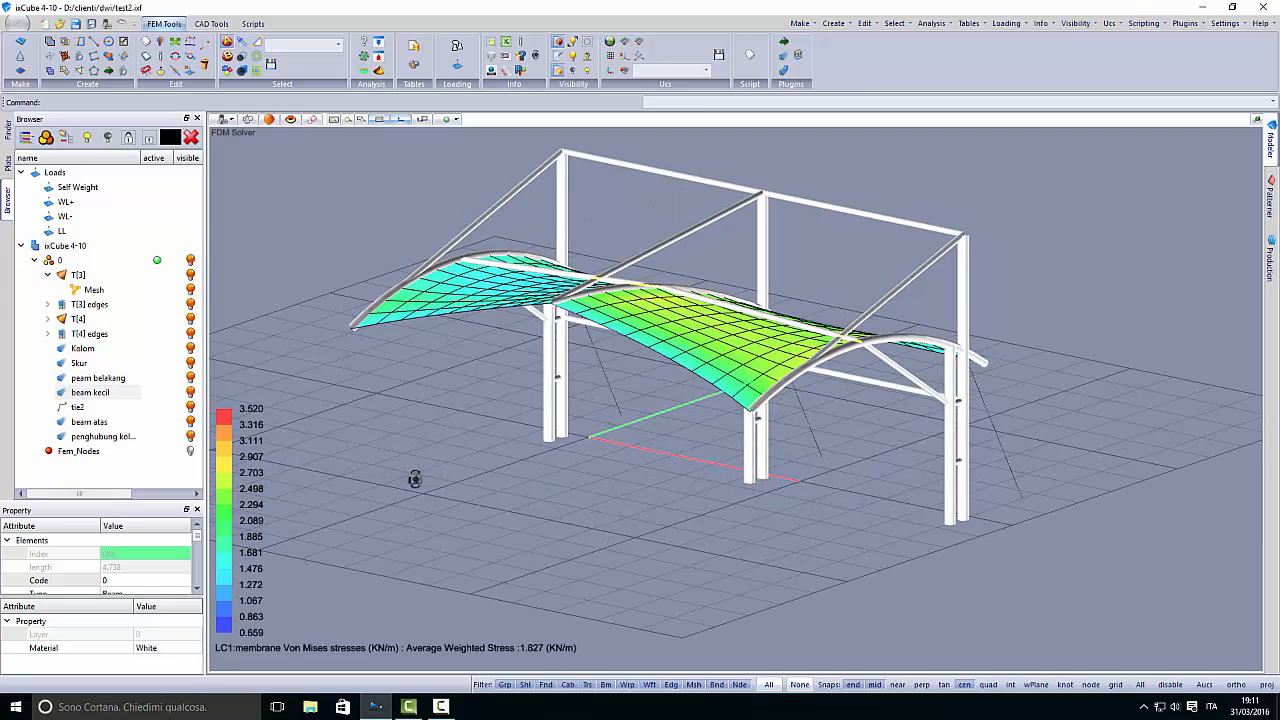
# - Open the BS-Codes Steel Design plugin and reposition its checker window
pyautogui.click(1186, 23)
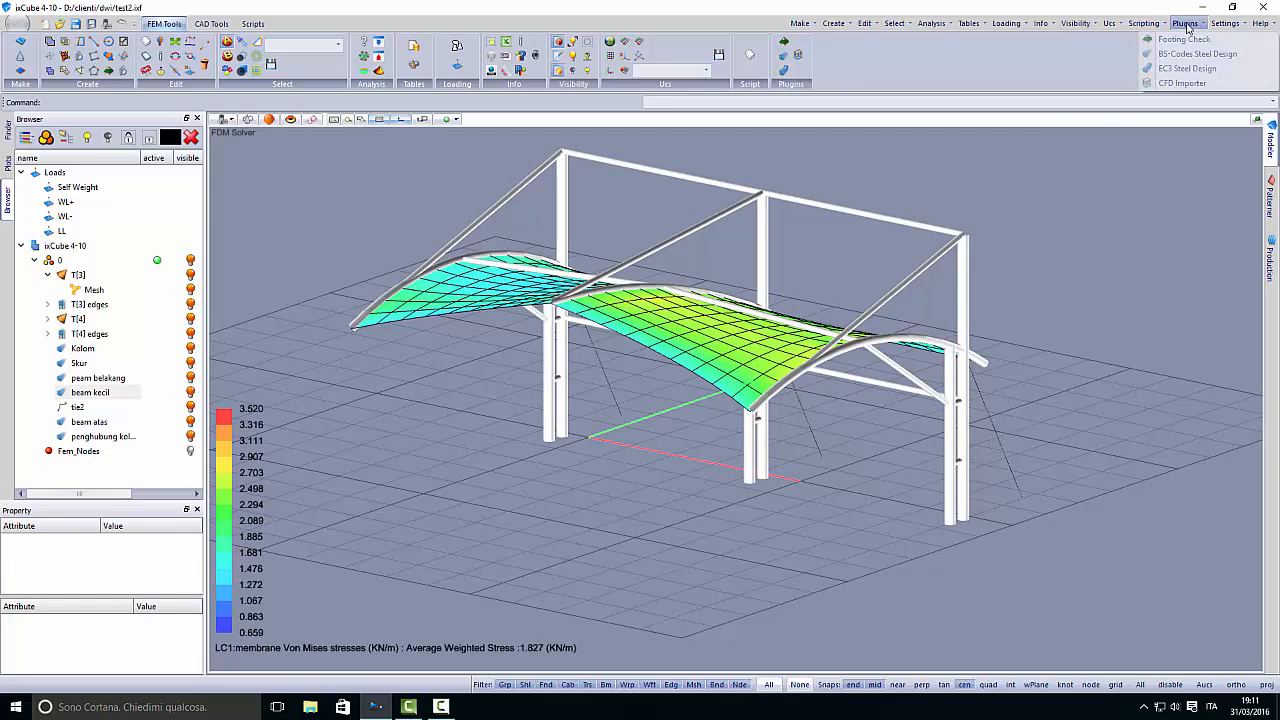
pyautogui.click(1180, 54)
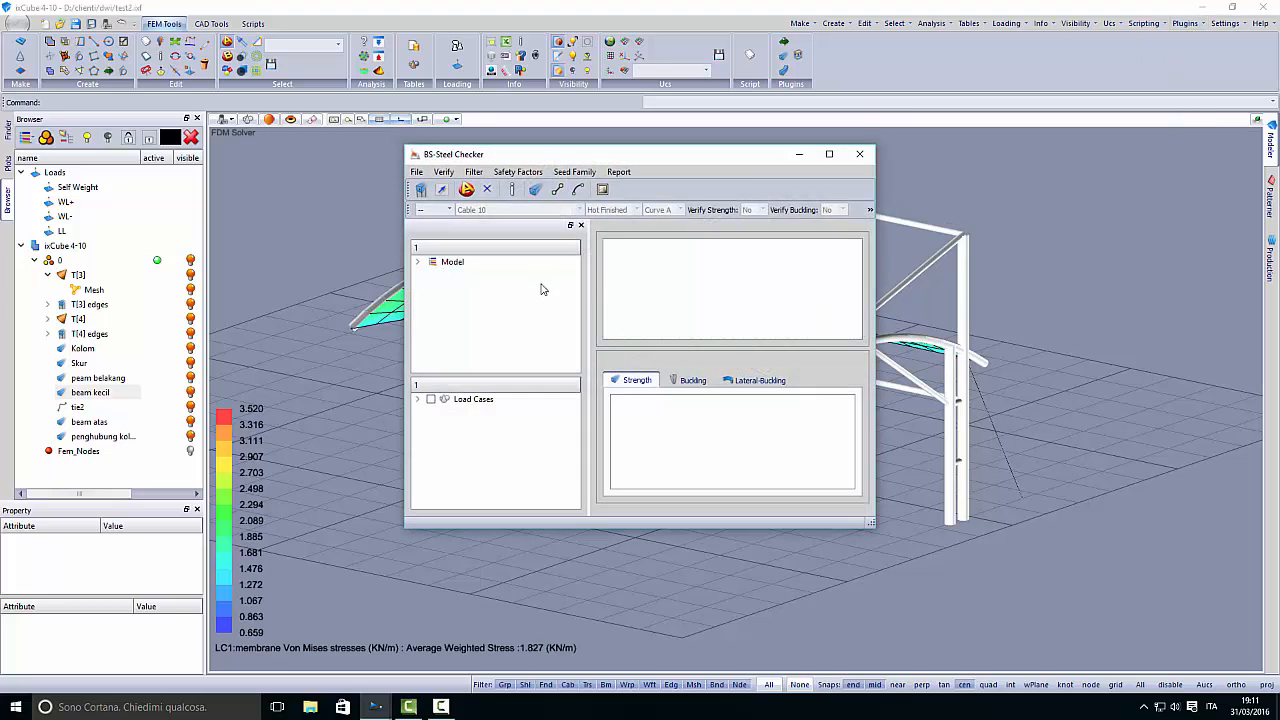
pyautogui.moveTo(546, 155); pyautogui.dragTo(342, 91)
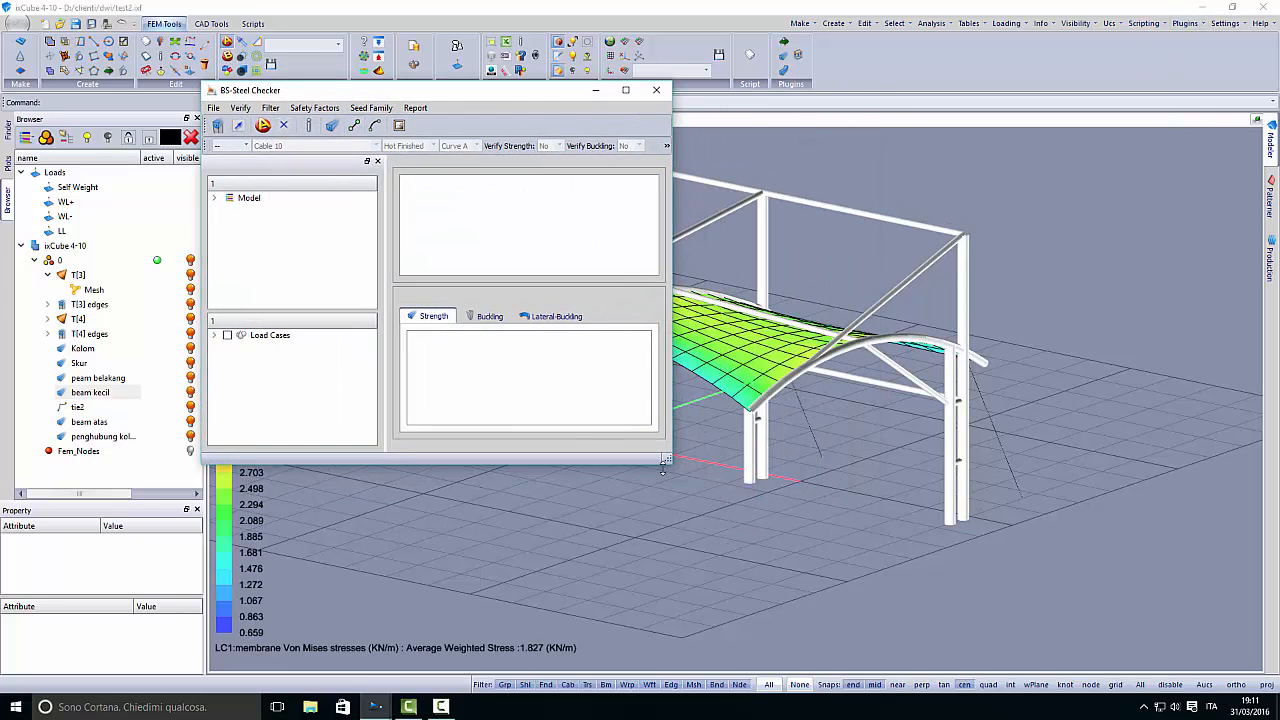
# - Enlarge the checker window and include load cases NL:LC1, NL:LC2 and NL:LC3 in the check
pyautogui.moveTo(665, 461); pyautogui.dragTo(1033, 607)
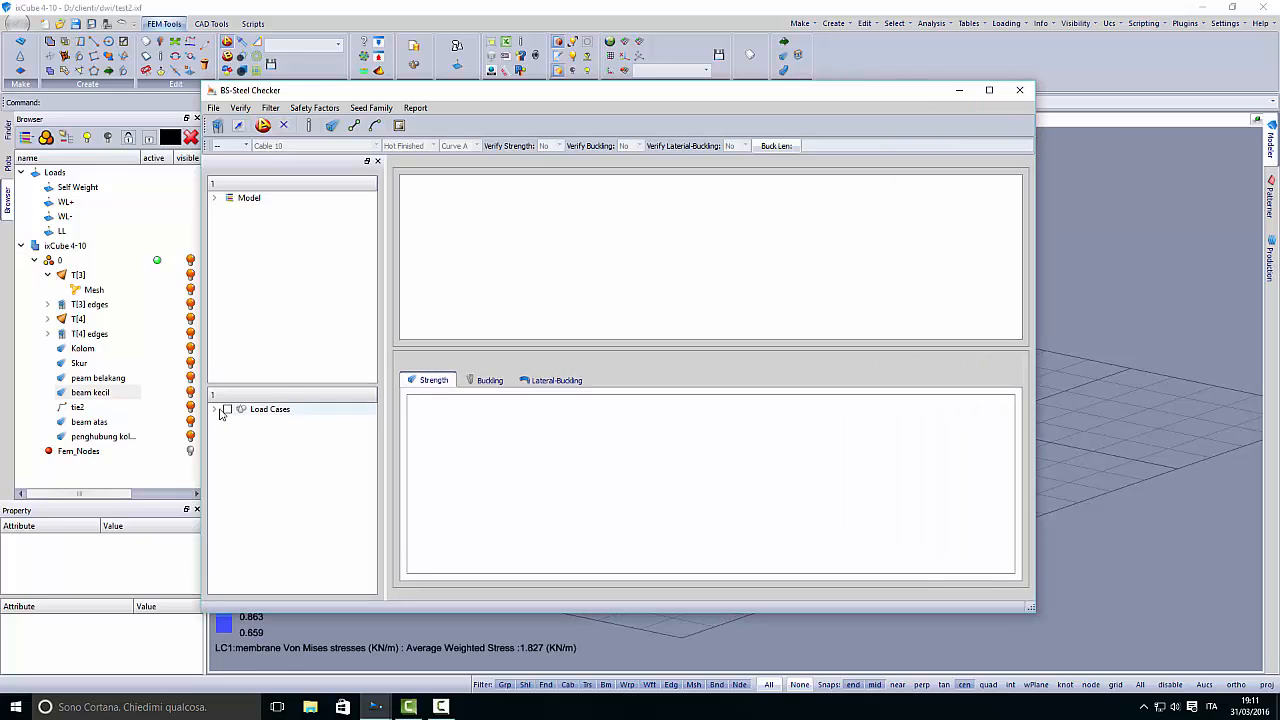
pyautogui.click(215, 409)
pyautogui.click(227, 409)
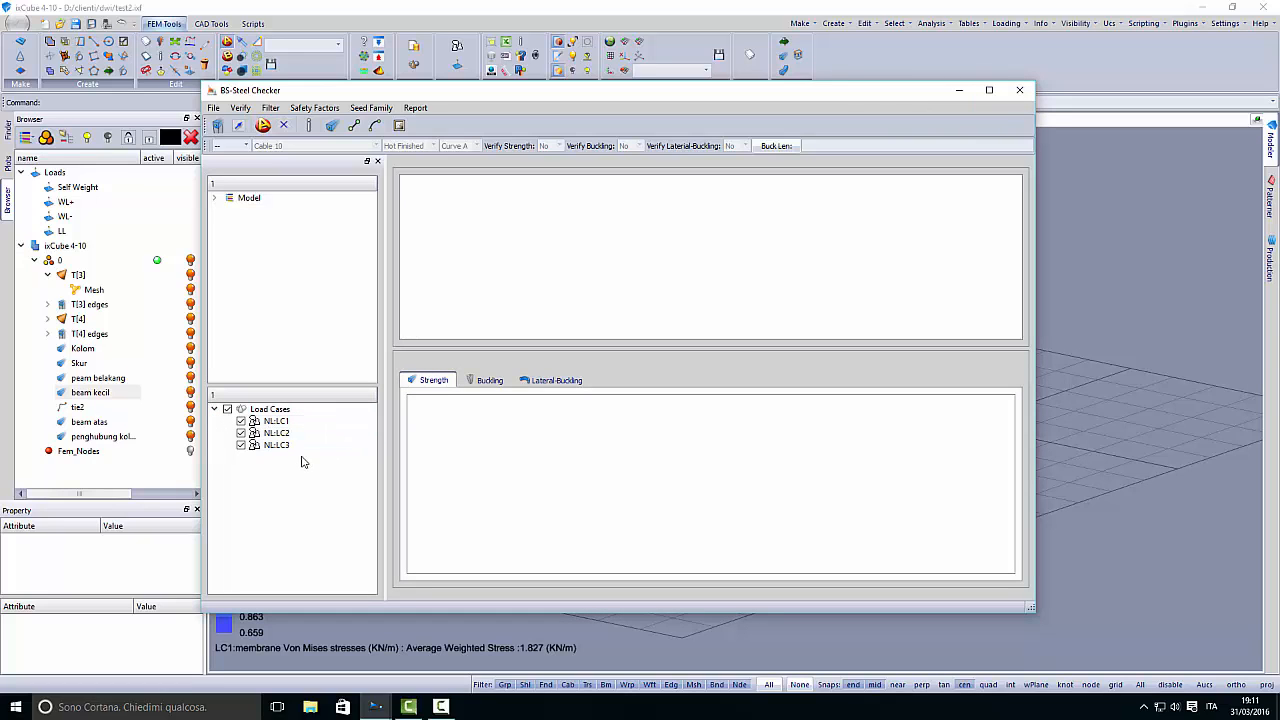
# - List the beams of the Kolom group, widen the checker window and run the BS verification on them
pyautogui.click(215, 197)
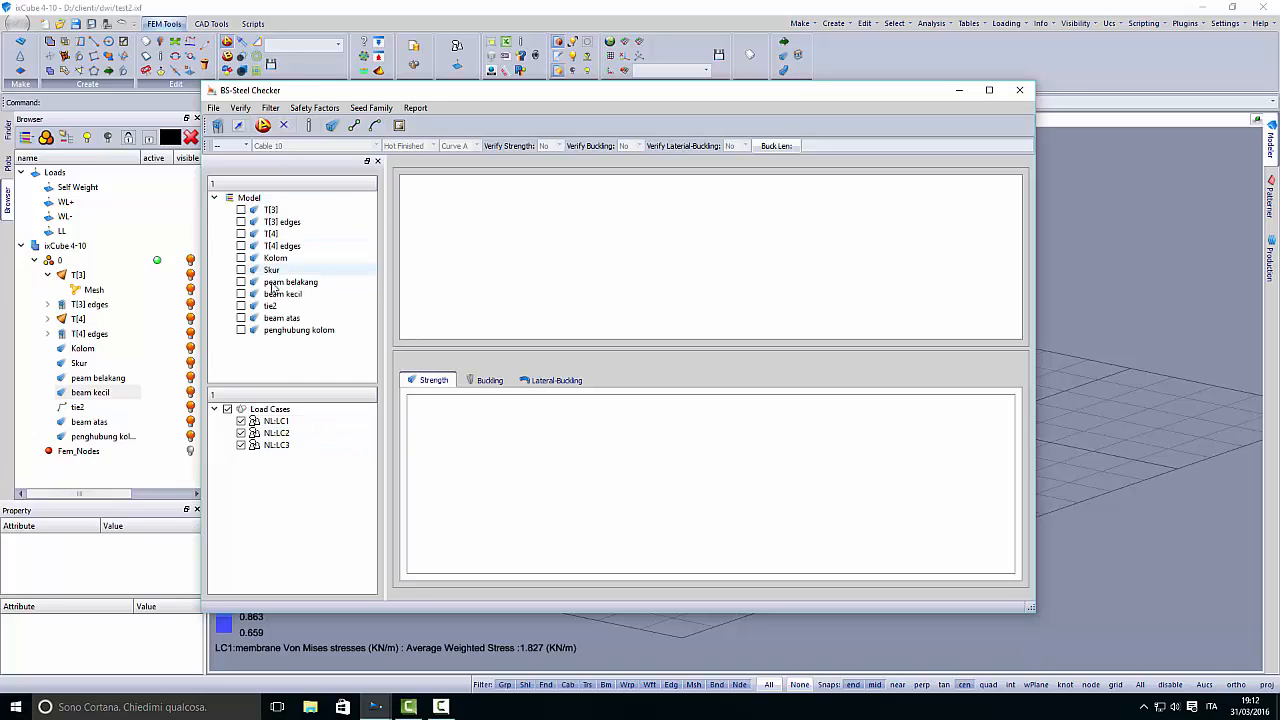
pyautogui.click(275, 258)
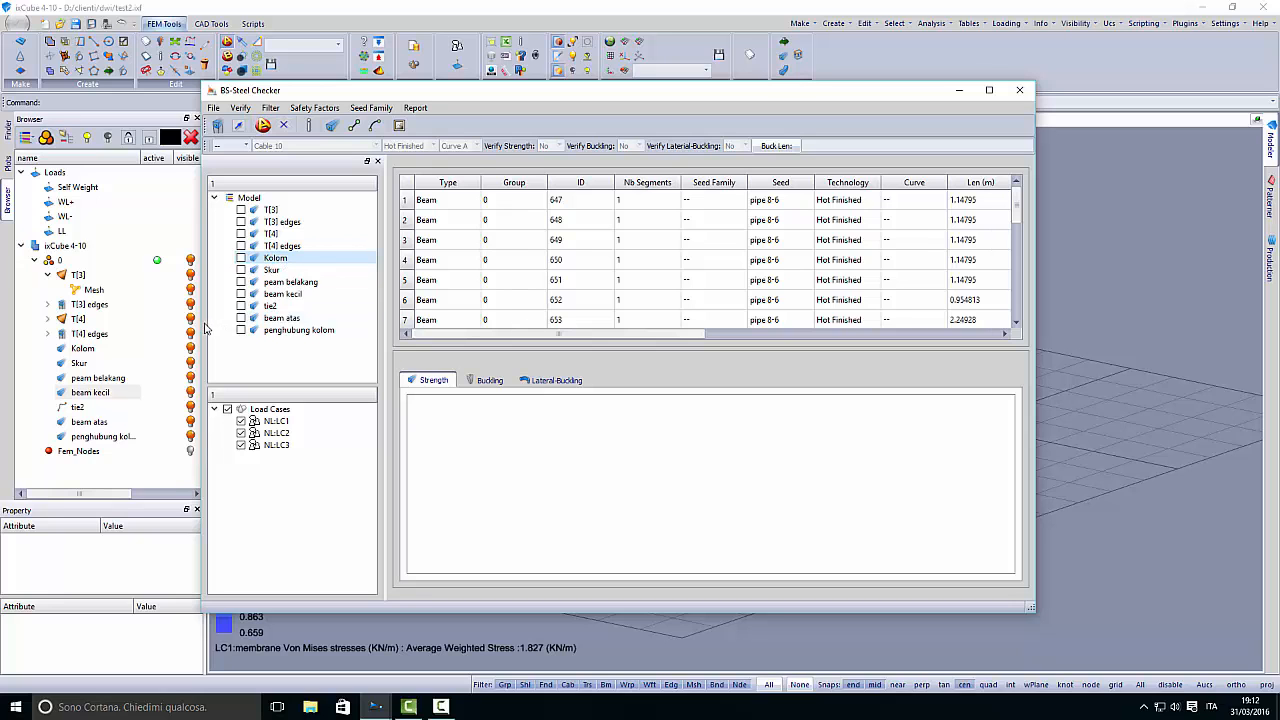
pyautogui.moveTo(205, 327); pyautogui.dragTo(40, 330)
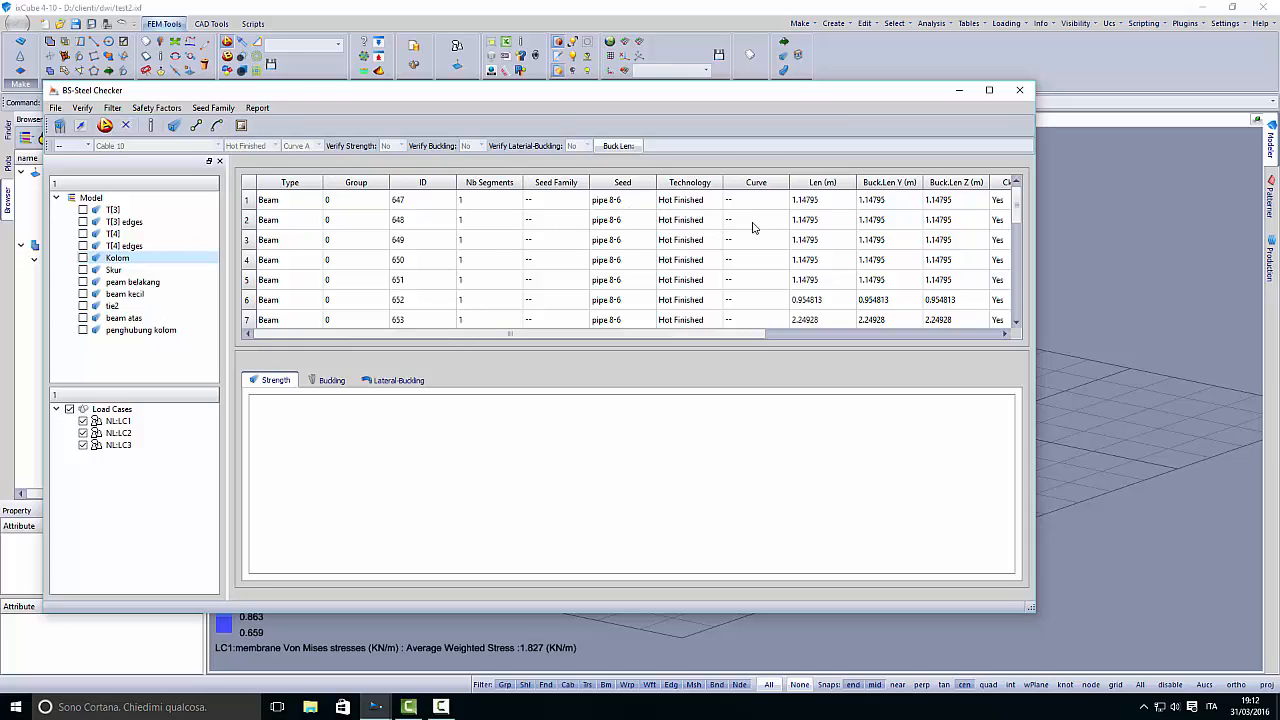
pyautogui.moveTo(728, 336); pyautogui.dragTo(635, 320)
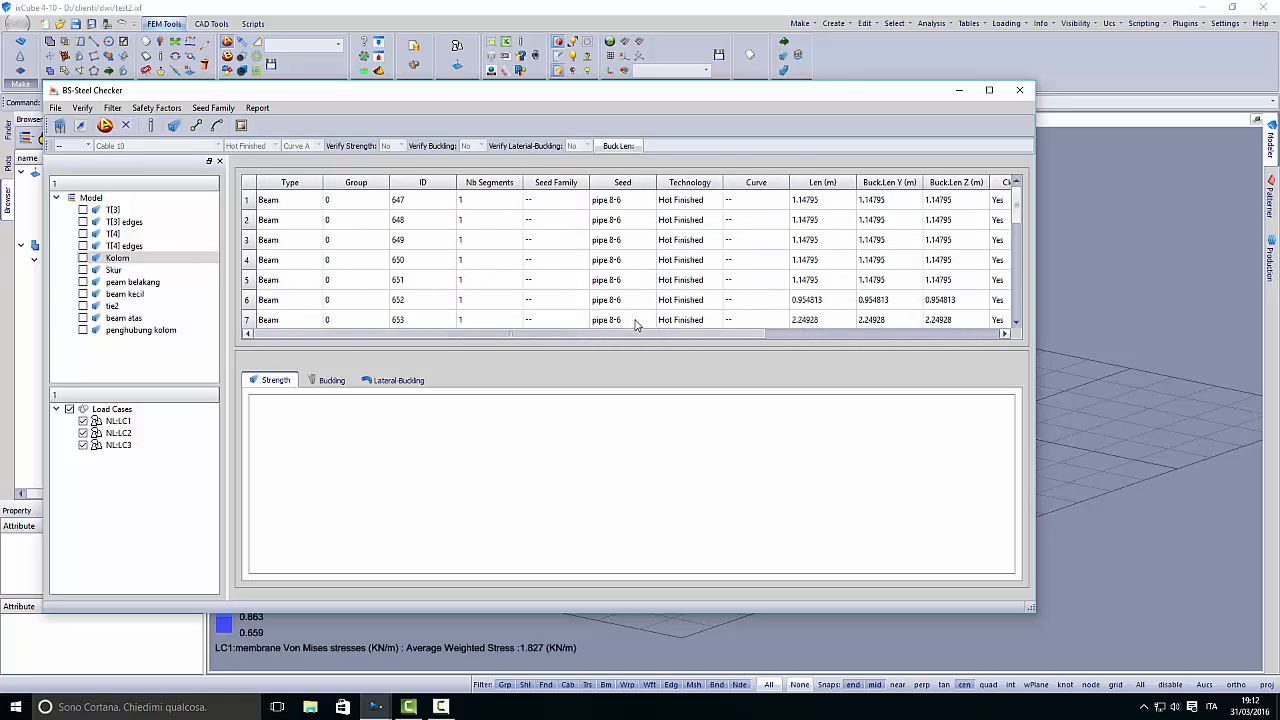
pyautogui.click(60, 126)
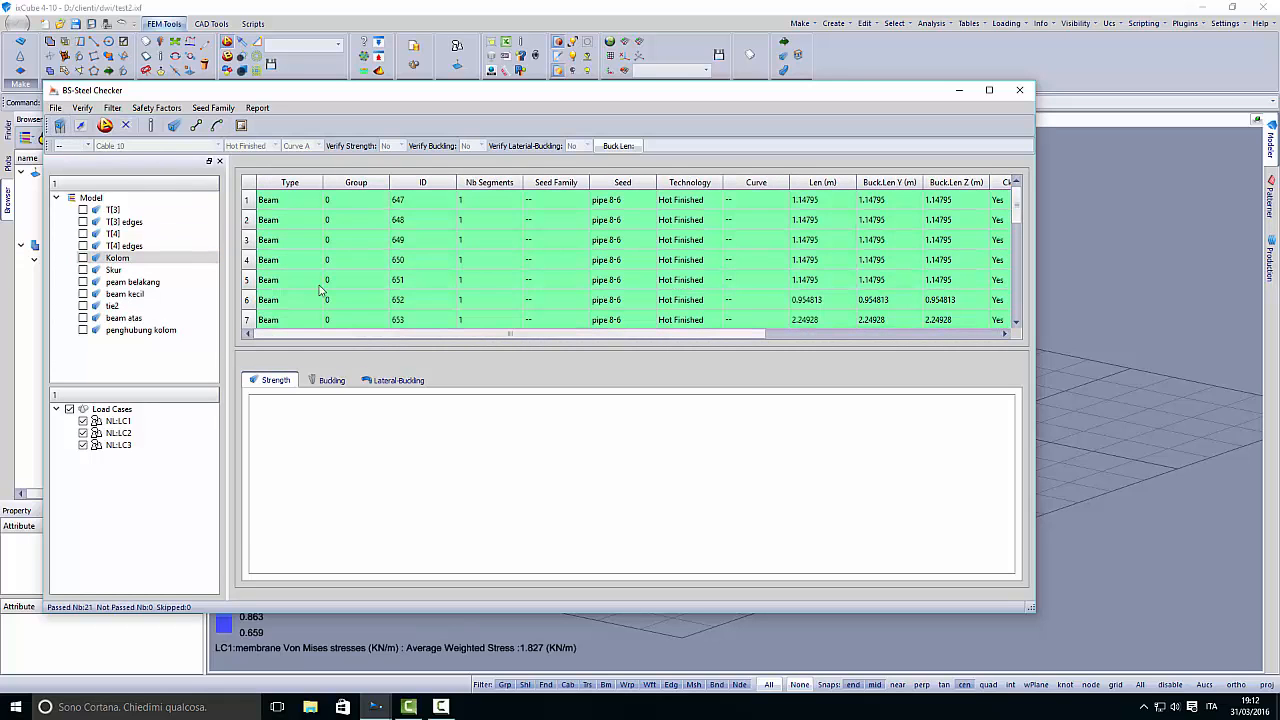
# - Examine the check results and safety factors of Kolom beams 648, 649 and 650
pyautogui.click(429, 222)
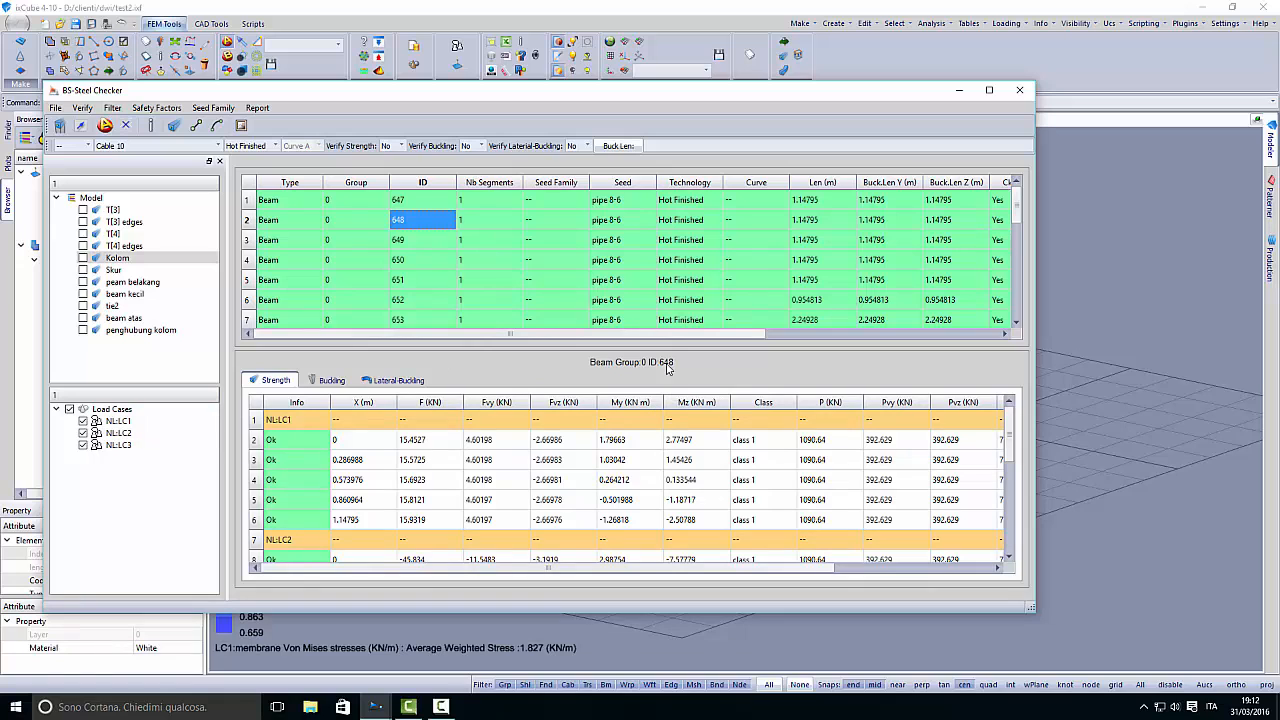
pyautogui.moveTo(663, 346); pyautogui.dragTo(663, 322)
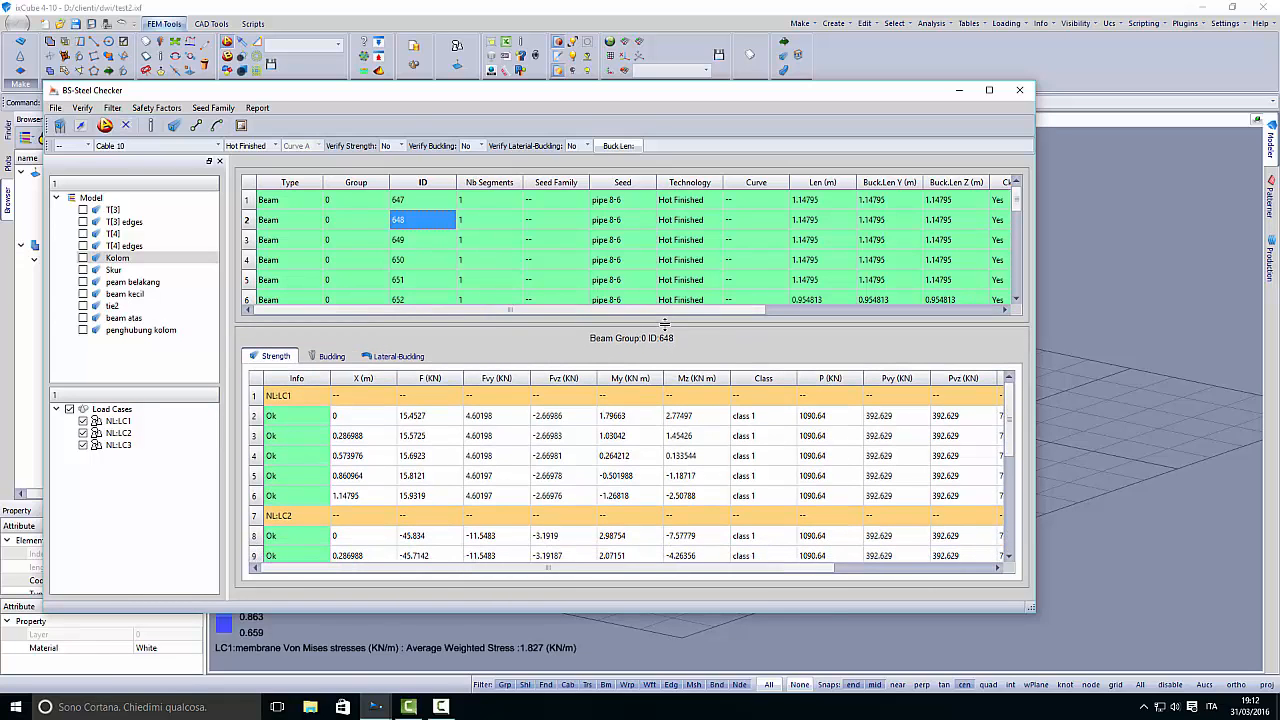
pyautogui.hscroll(3, 598, 306)
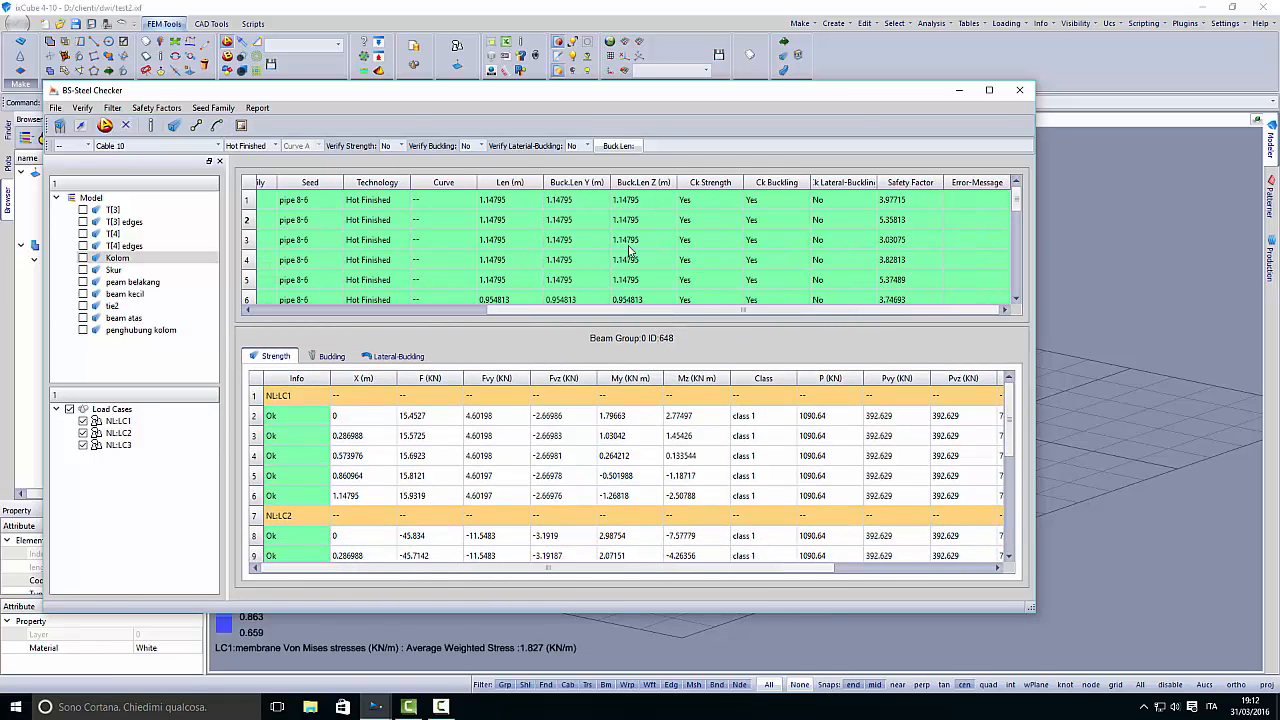
pyautogui.click(895, 242)
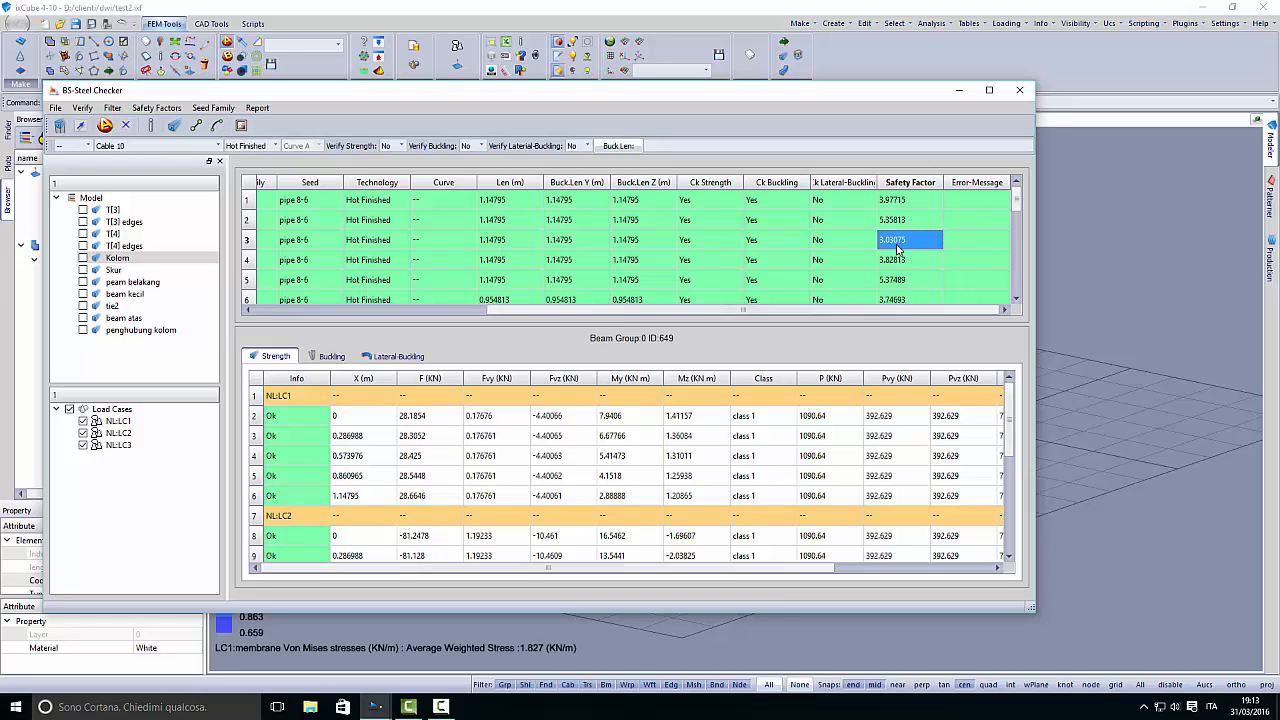
pyautogui.click(897, 259)
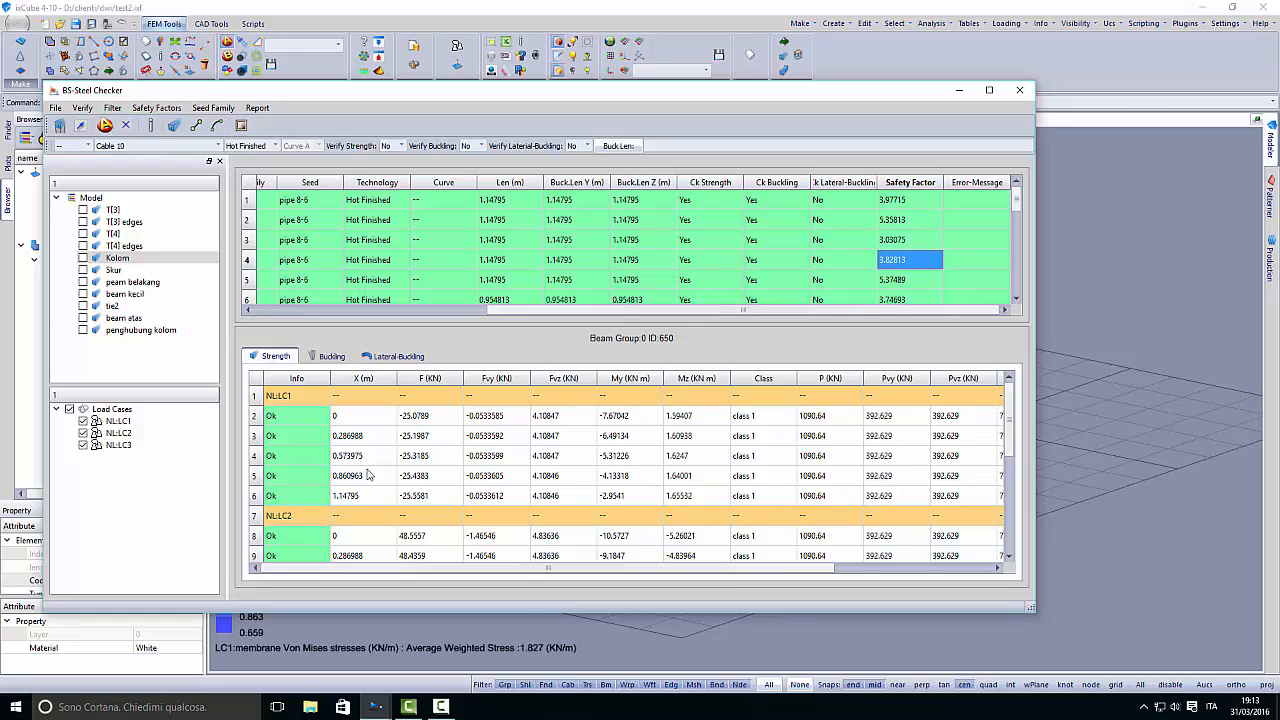
# - Make the checker window taller and examine beam 650's strength results and safety factors at each section under NL:LC1 and NL:LC2
pyautogui.moveTo(287, 617); pyautogui.dragTo(292, 675)
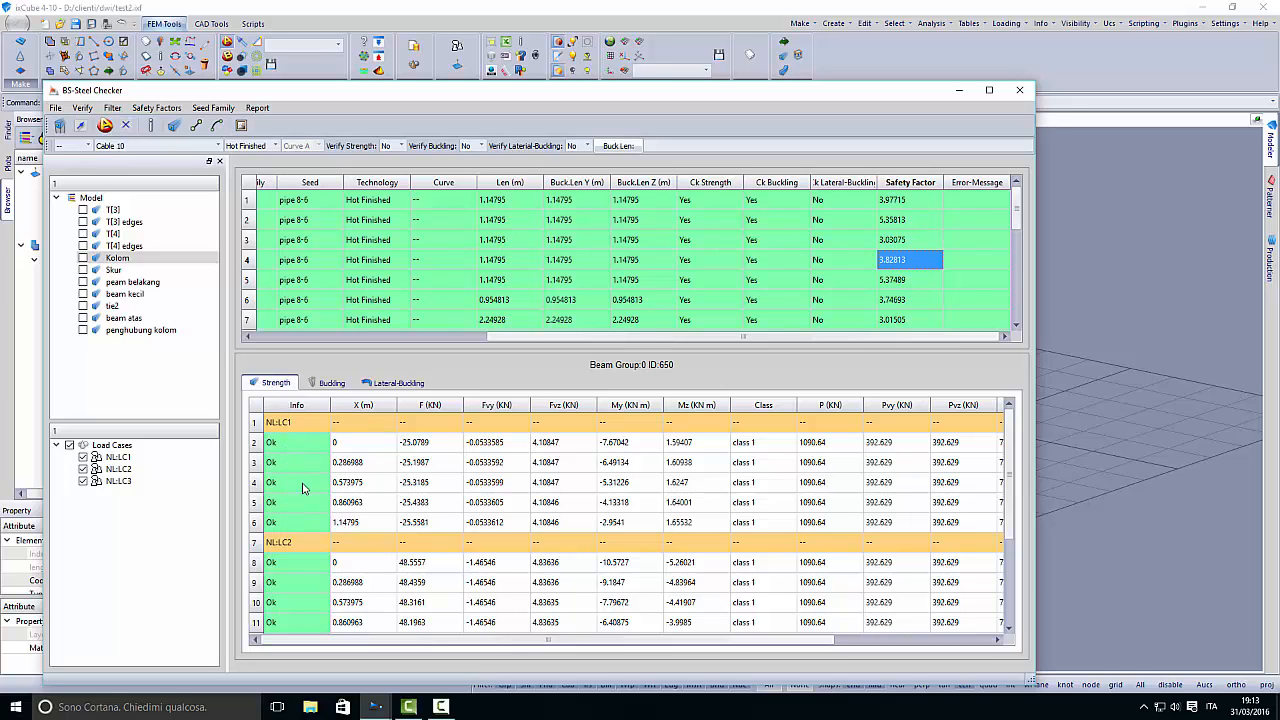
pyautogui.moveTo(293, 449)
pyautogui.mouseDown()
pyautogui.moveTo(293, 528)
pyautogui.moveTo(297, 448)
pyautogui.mouseUp()
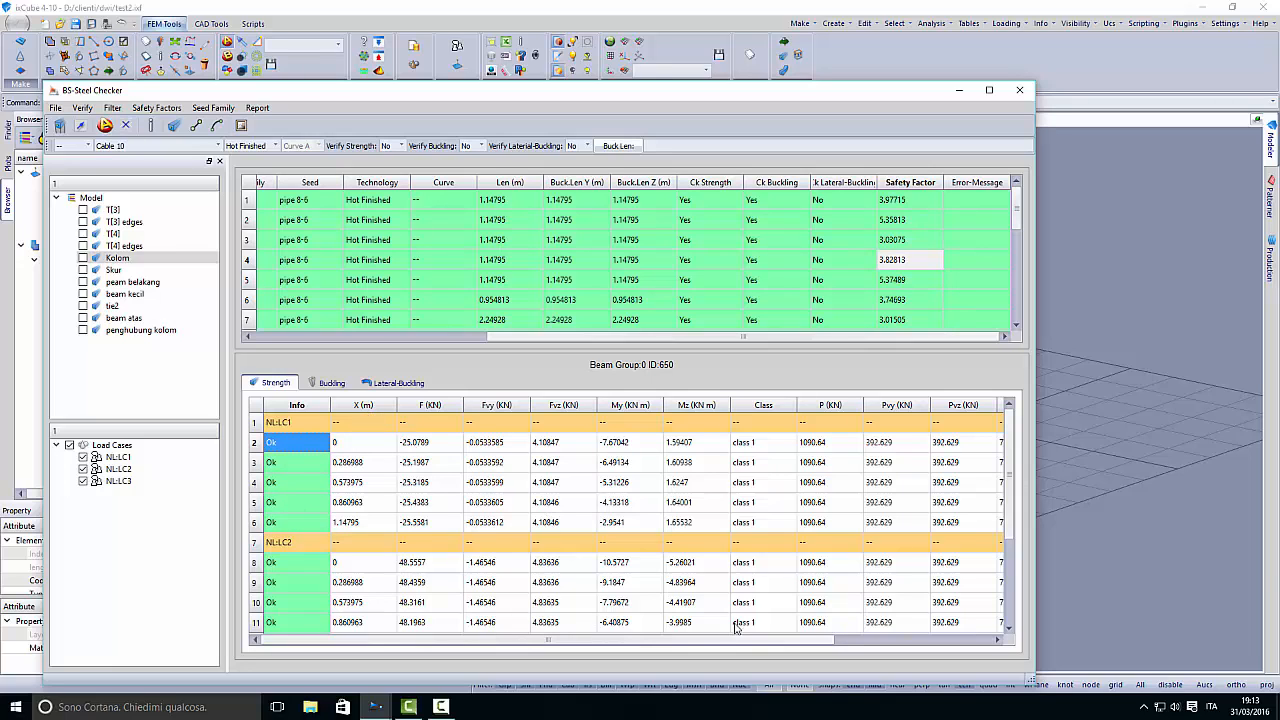
pyautogui.moveTo(718, 640); pyautogui.dragTo(936, 645)
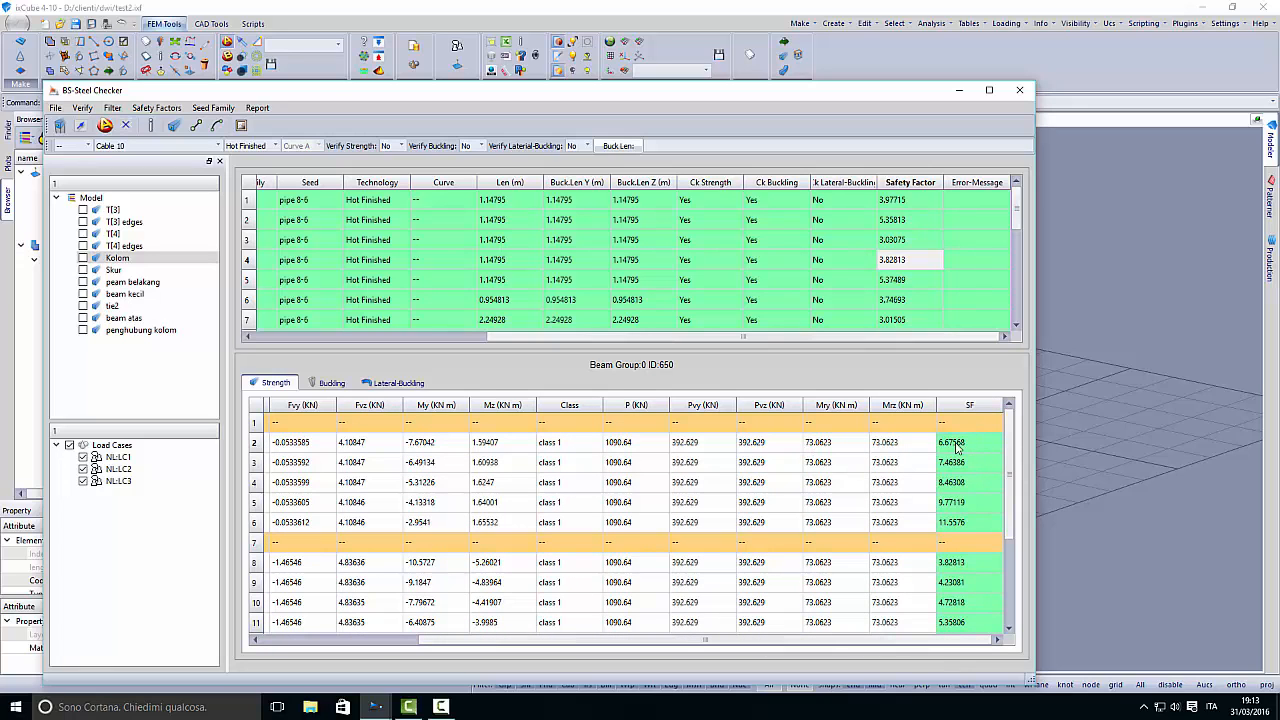
pyautogui.click(905, 447)
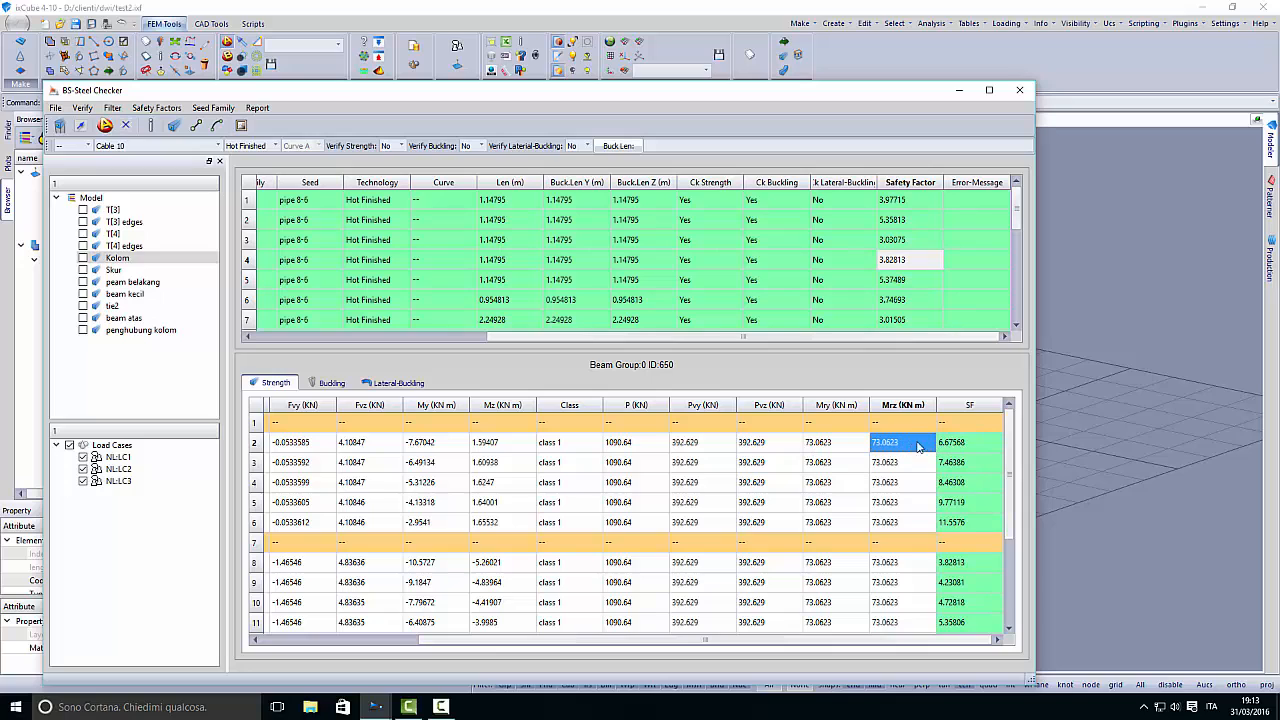
pyautogui.click(961, 447)
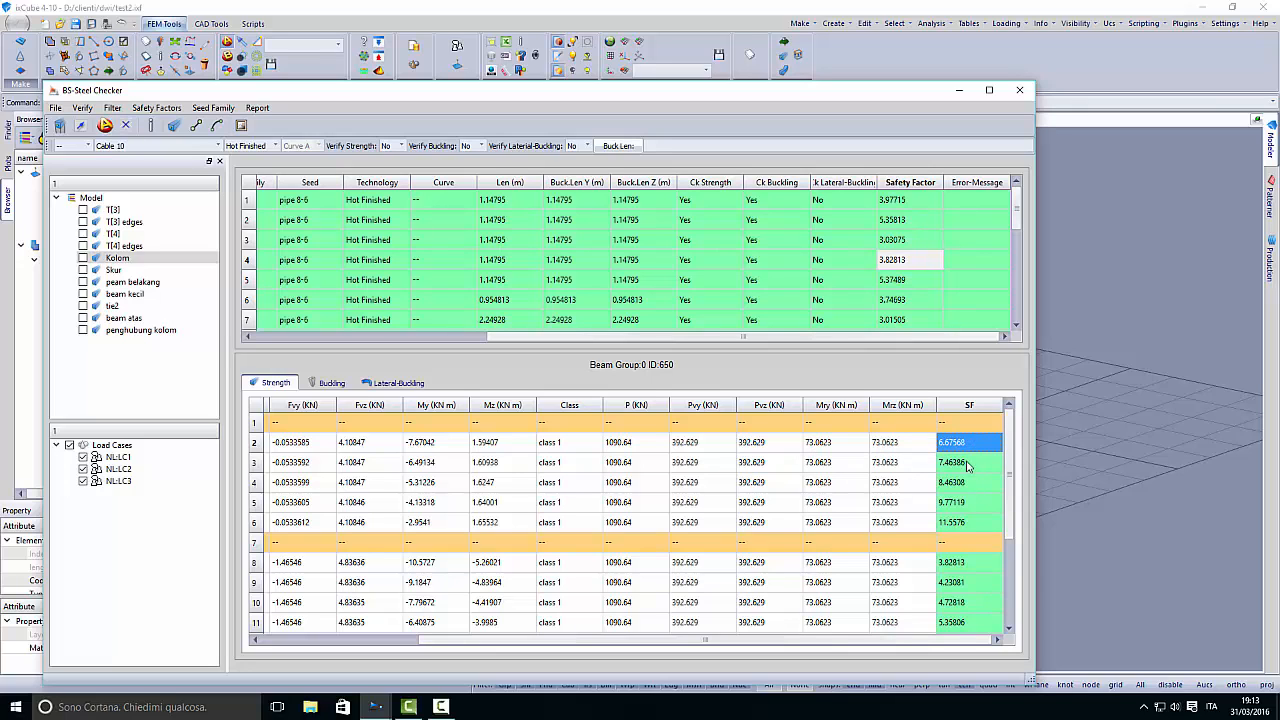
pyautogui.click(966, 463)
pyautogui.click(959, 482)
pyautogui.click(954, 505)
pyautogui.click(949, 524)
pyautogui.click(952, 548)
pyautogui.click(951, 580)
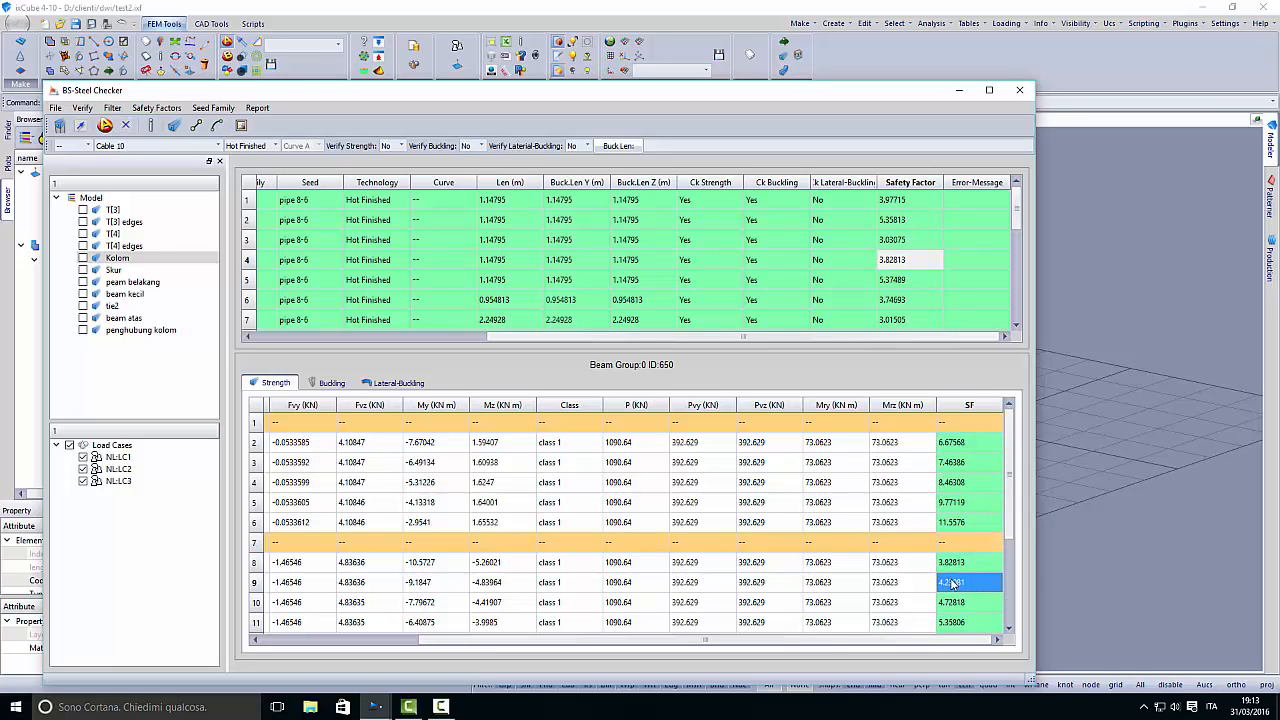
# - Examine beam 650's buckling check per load case, widening the info column and reviewing the force, moments and safety factor
pyautogui.click(332, 383)
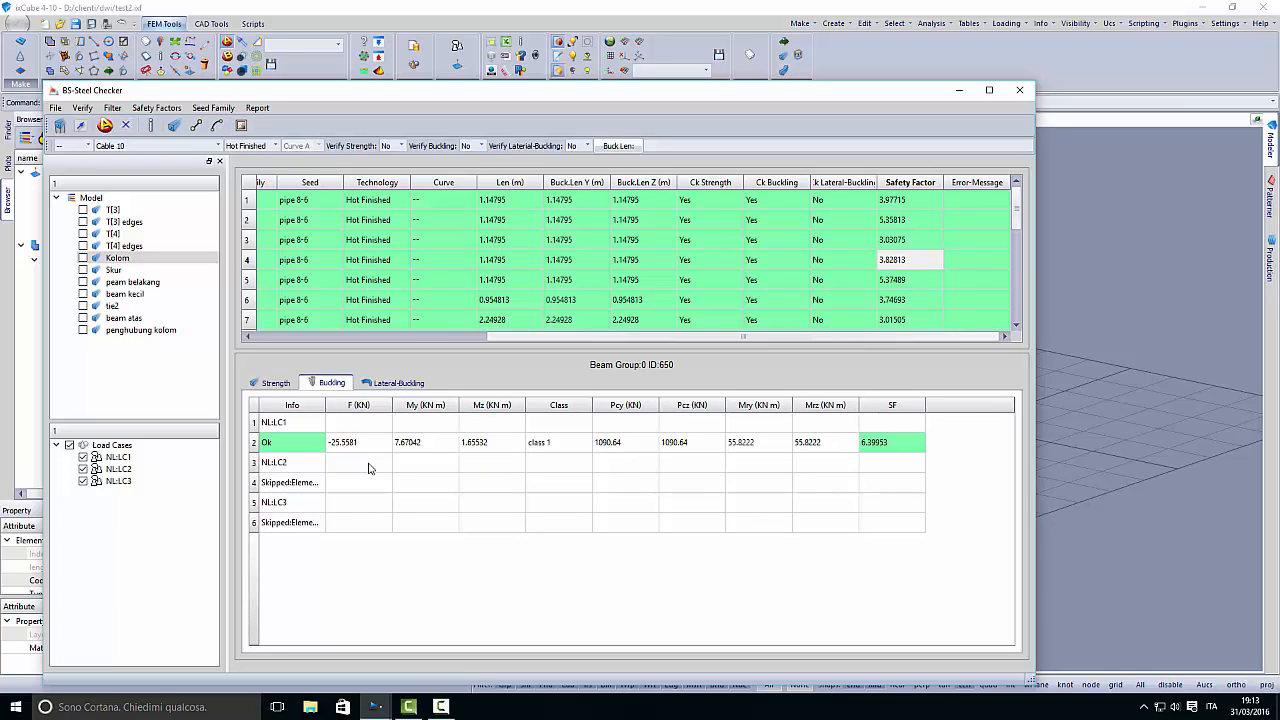
pyautogui.click(302, 445)
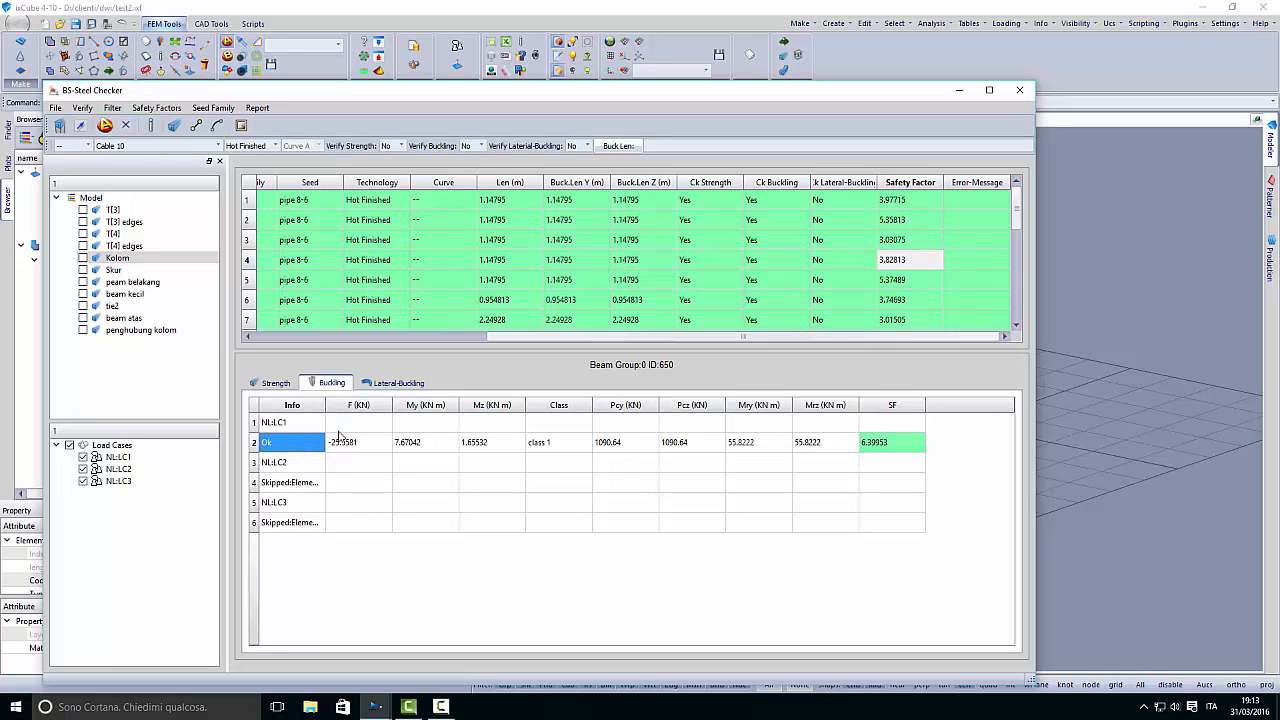
pyautogui.moveTo(324, 403); pyautogui.dragTo(386, 418)
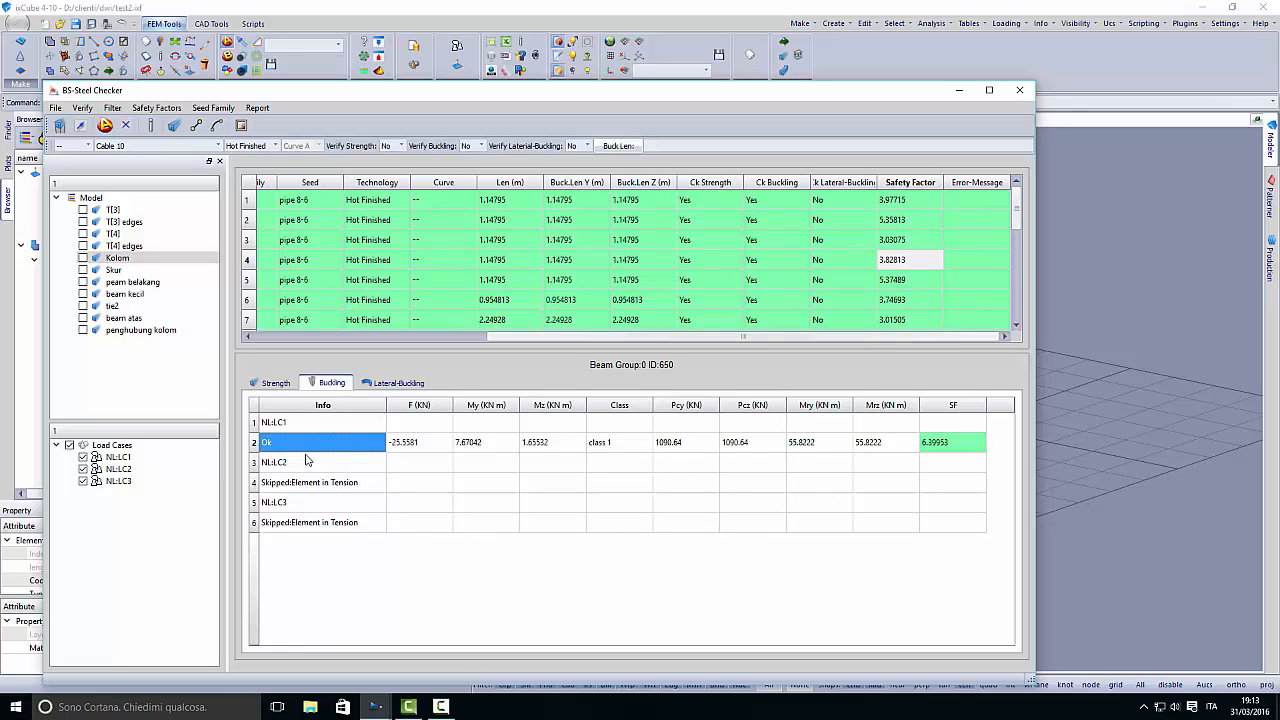
pyautogui.click(408, 447)
pyautogui.click(491, 449)
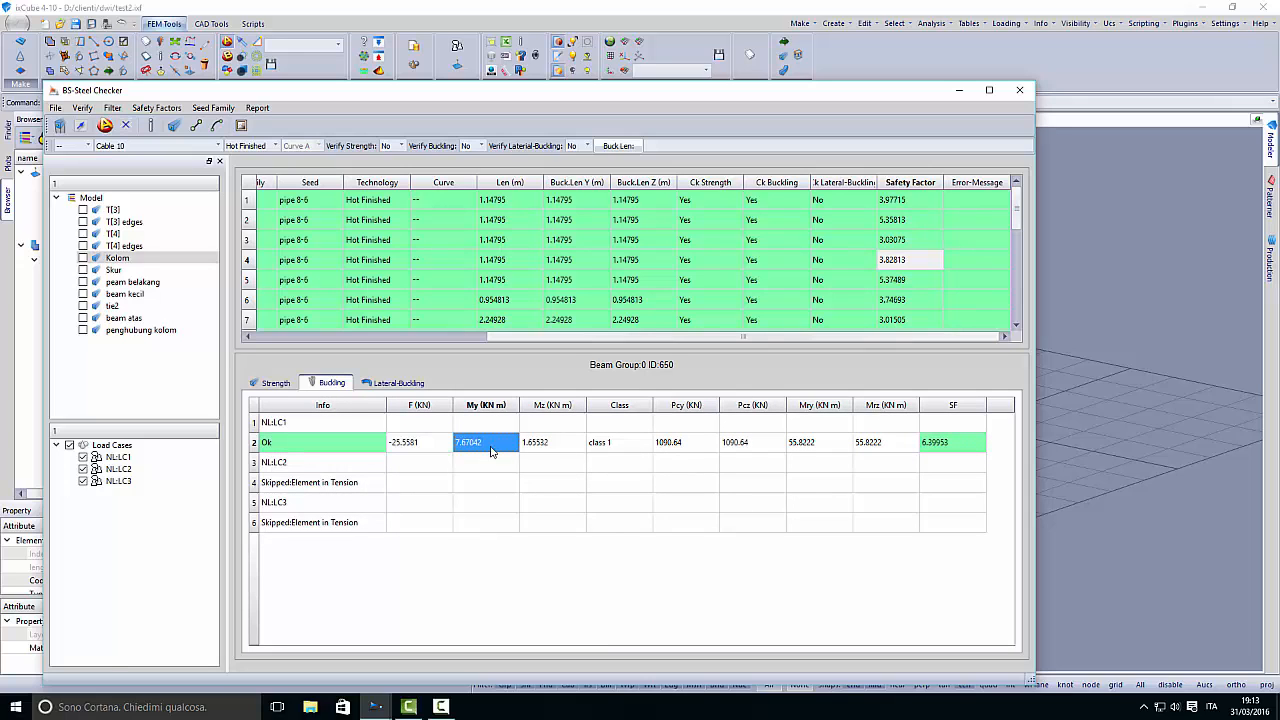
pyautogui.click(559, 448)
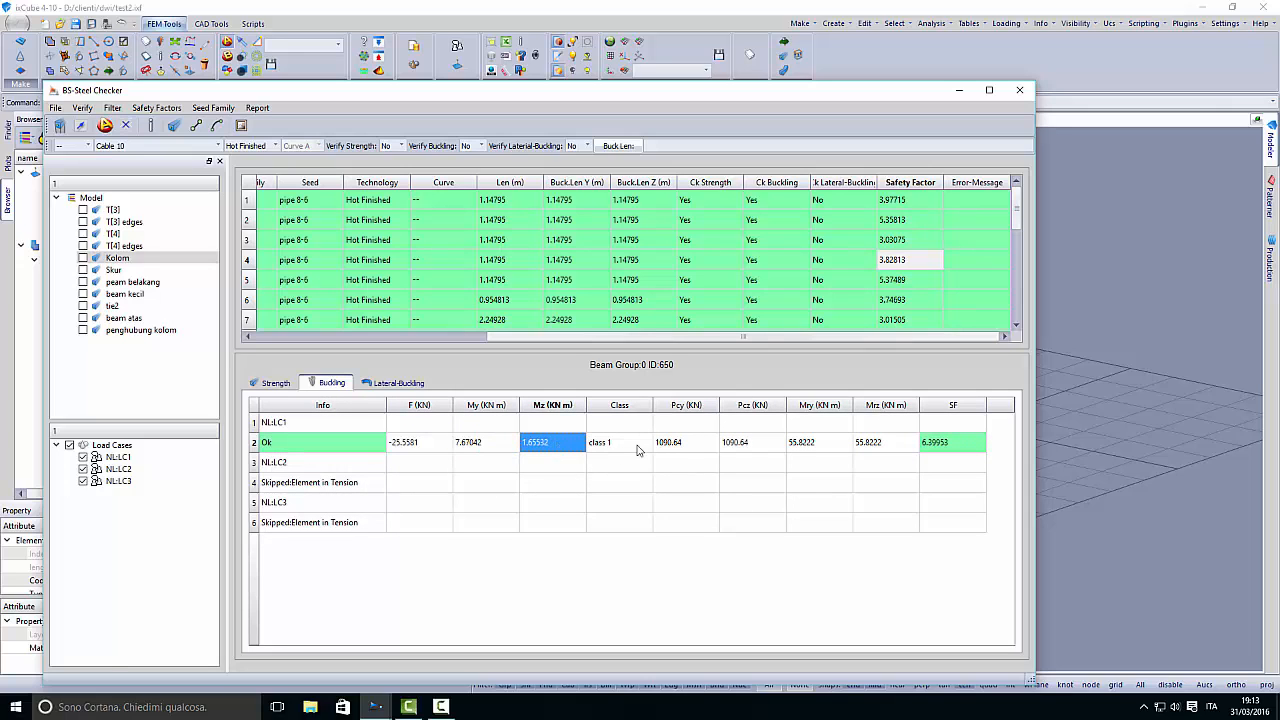
pyautogui.click(940, 447)
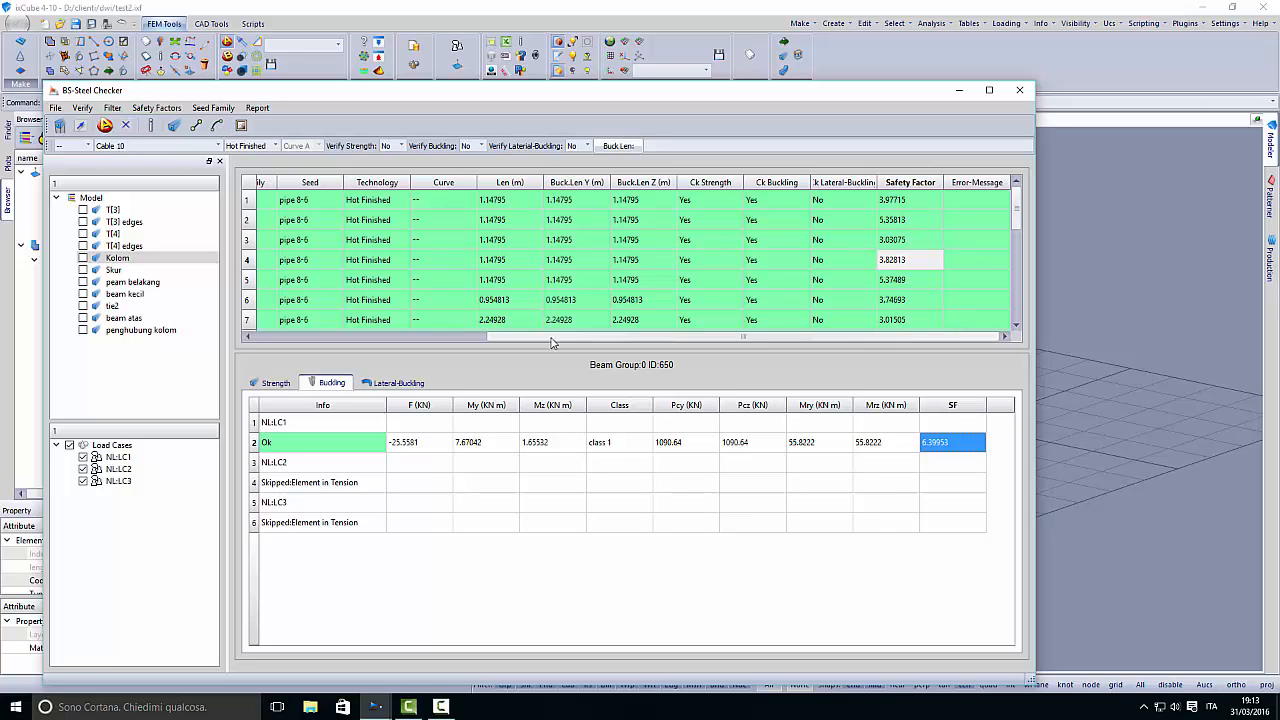
# - View beam 652's buckling results and look through the remaining Kolom beams down to beam 667
pyautogui.click(384, 301)
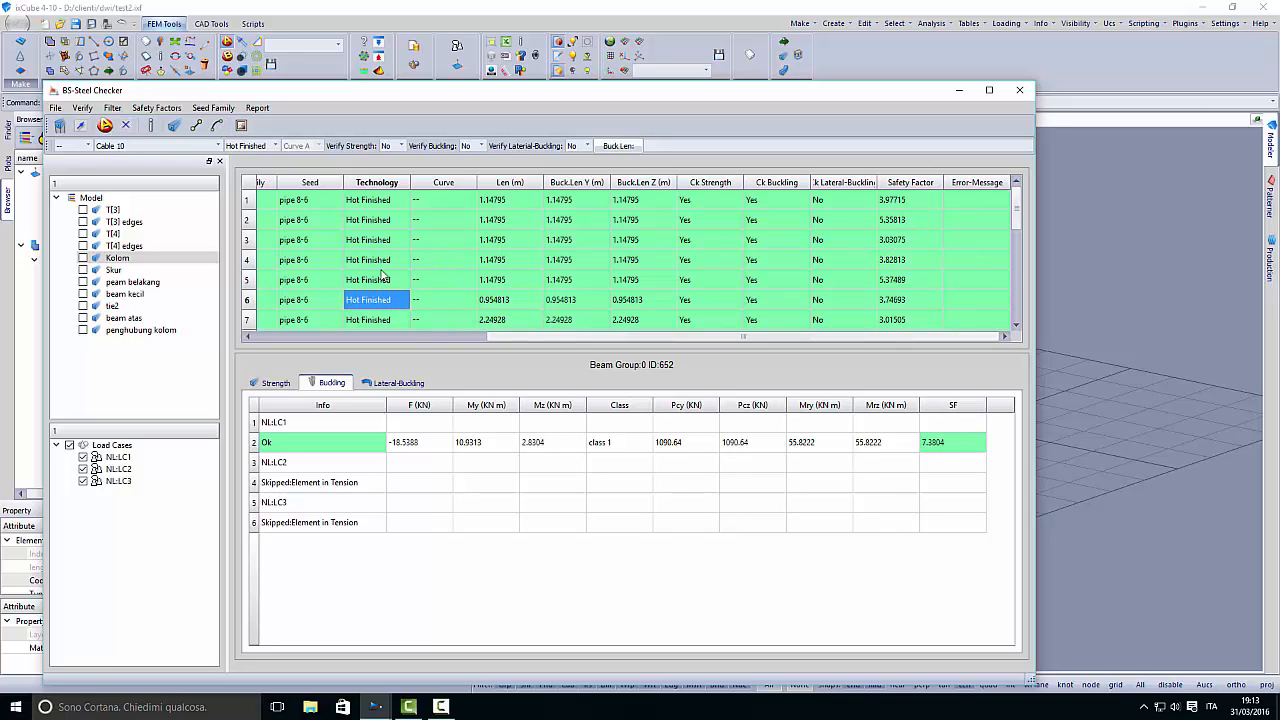
pyautogui.moveTo(498, 338); pyautogui.dragTo(272, 341)
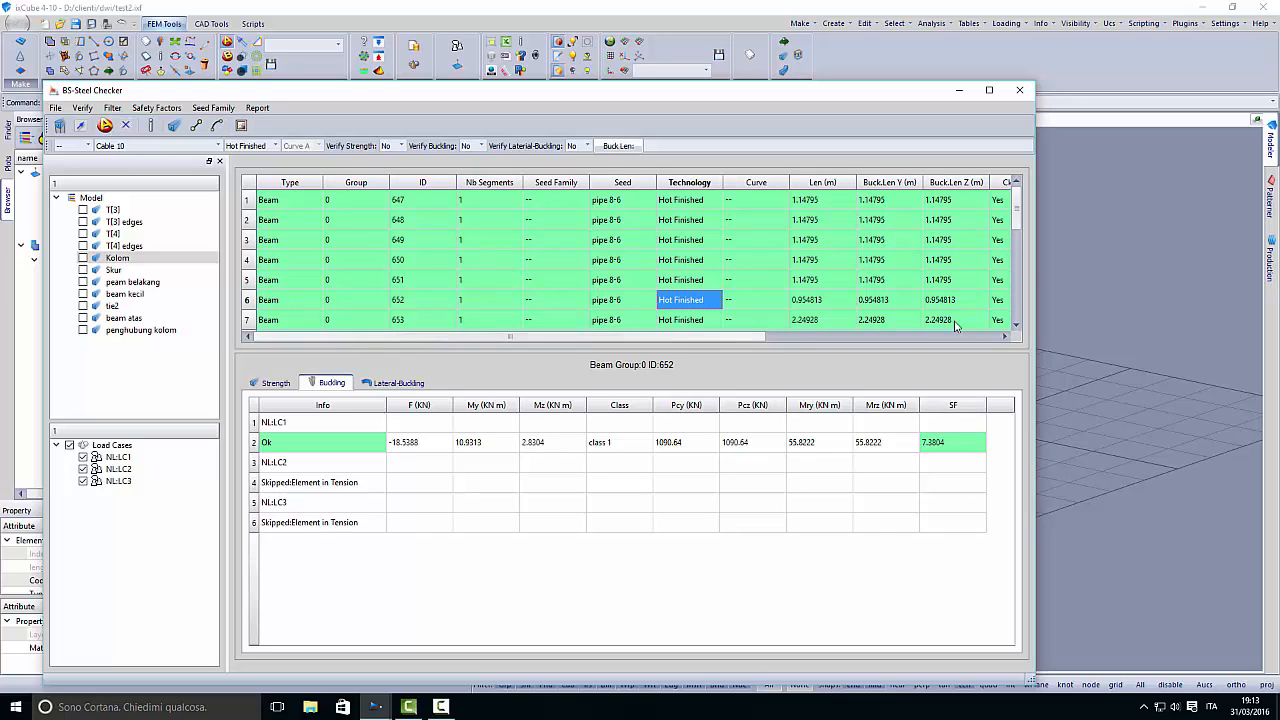
pyautogui.moveTo(1015, 210); pyautogui.dragTo(1030, 318)
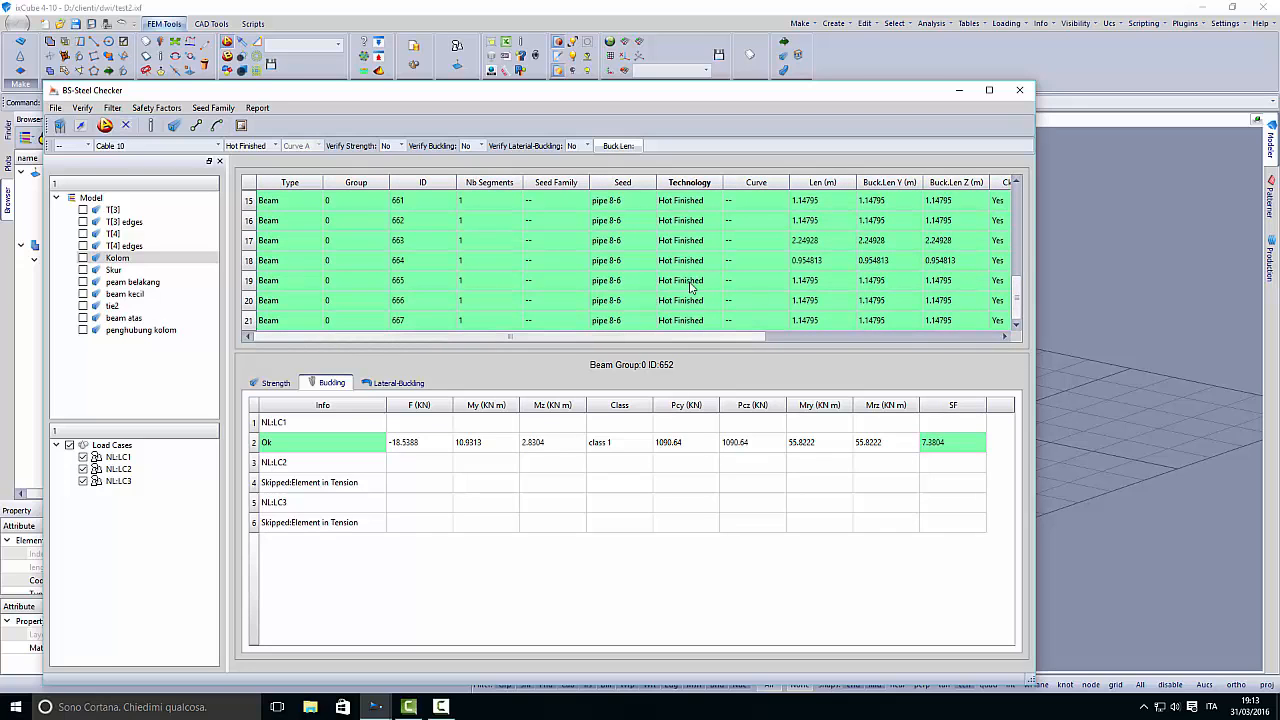
# - Generate a synthetic BS 5950 HTML report of all items with the BS symbol table, saved as reo
pyautogui.click(257, 108)
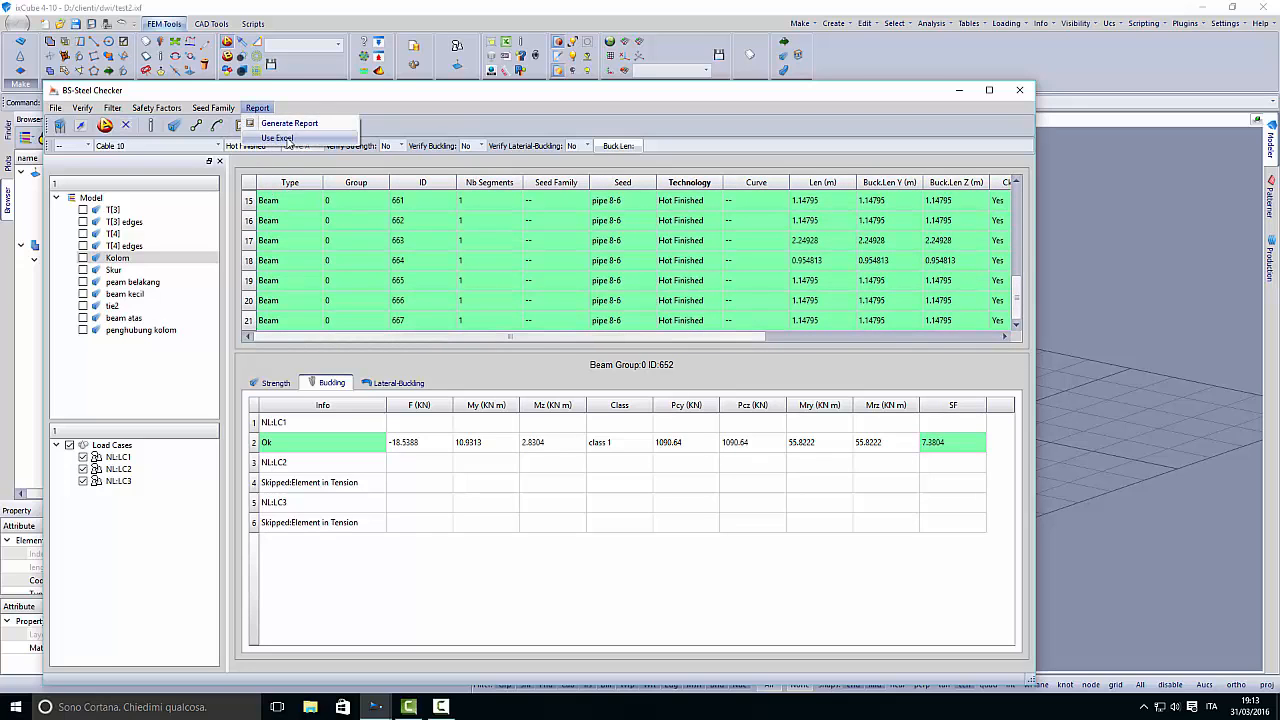
pyautogui.click(291, 129)
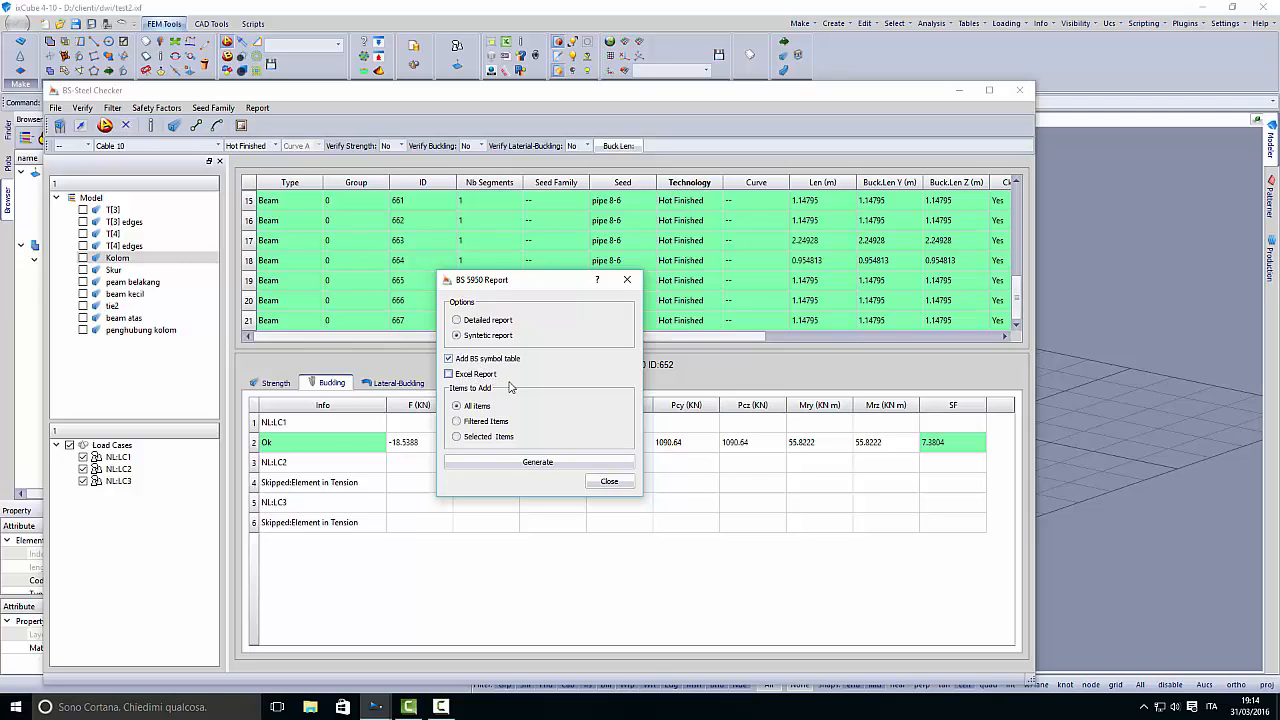
pyautogui.click(548, 464)
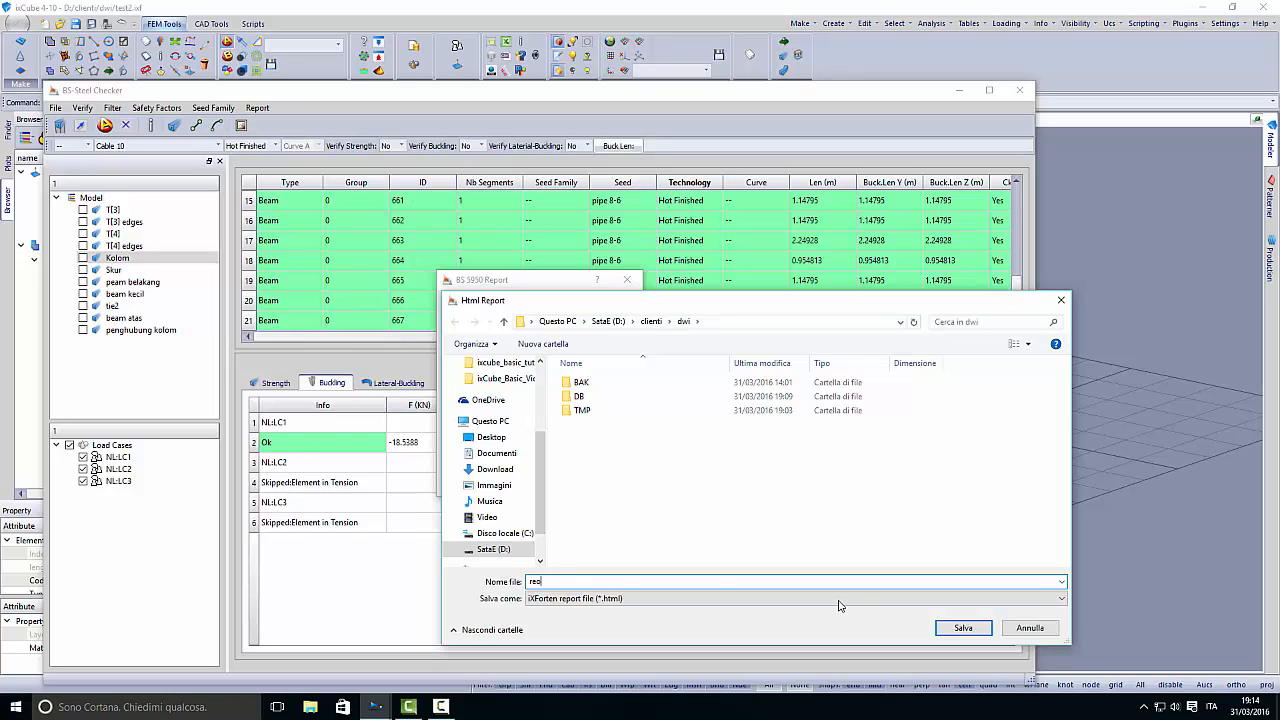
pyautogui.click(963, 628)
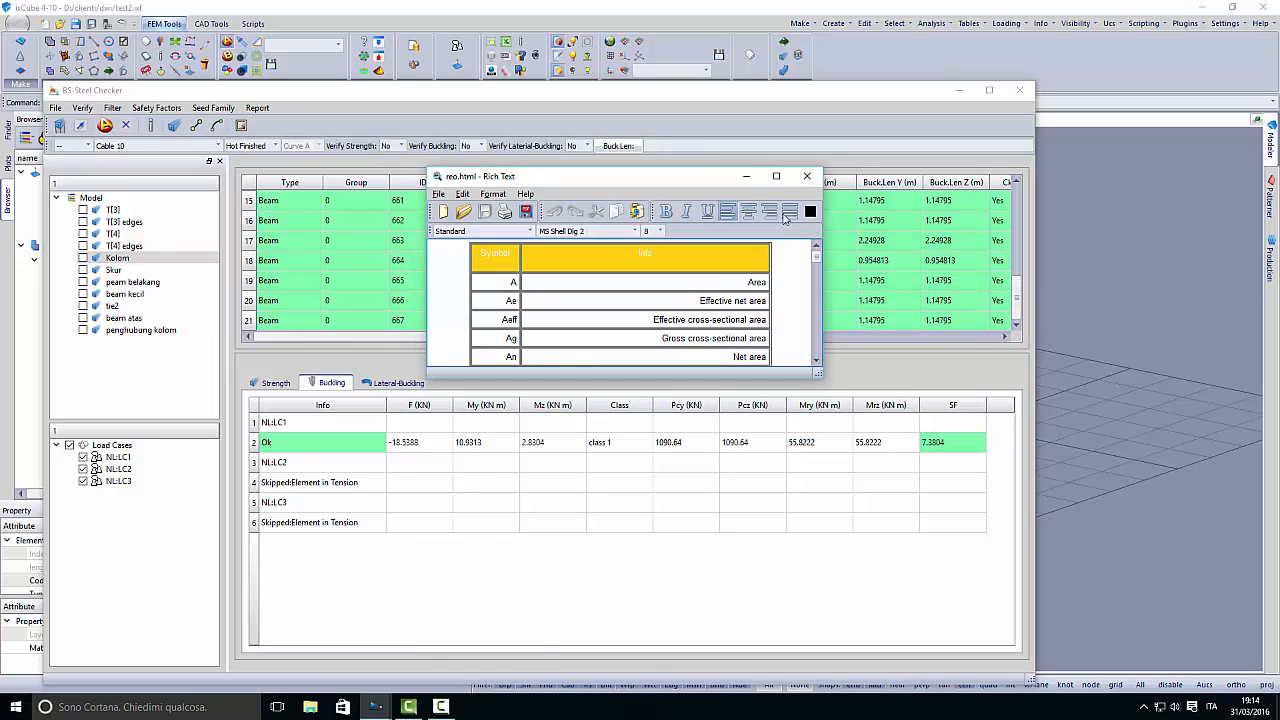
# - Maximize the report and examine the BS Strength and BS Buckling tables for each beam's governing load case and minimum safety factor
pyautogui.click(775, 176)
pyautogui.scroll(-4, 352, 239)
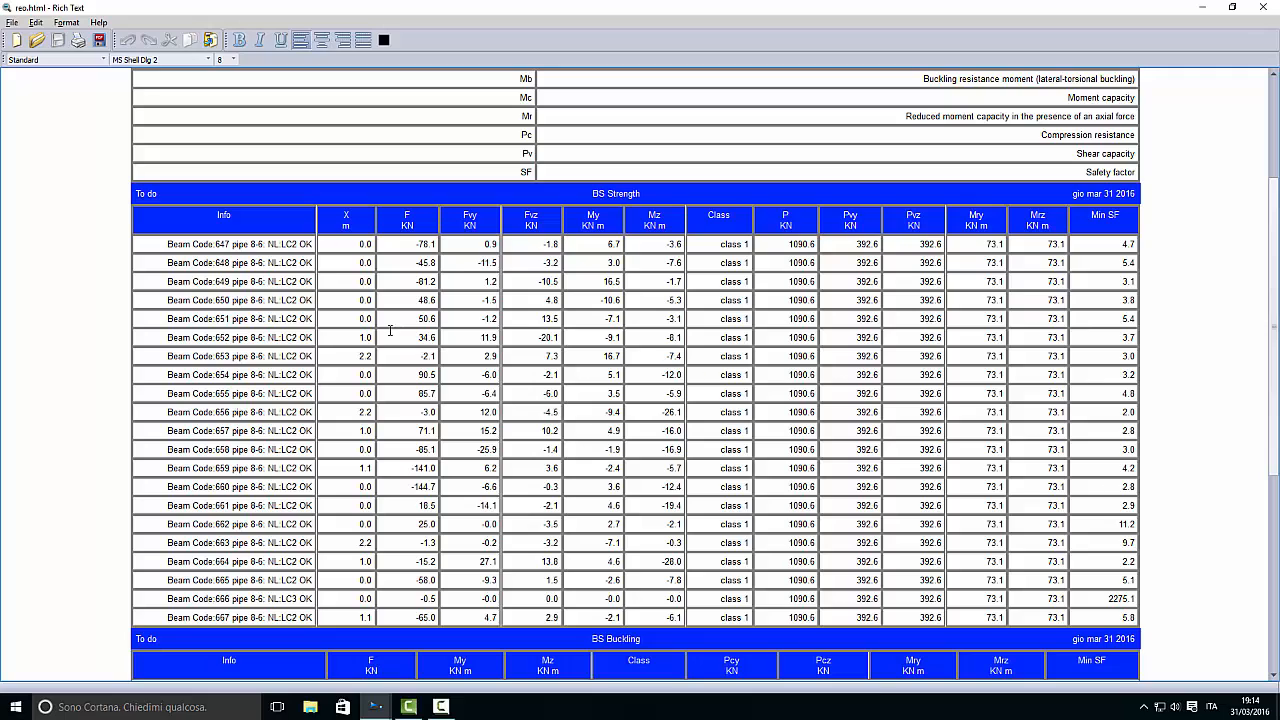
pyautogui.moveTo(158, 242); pyautogui.dragTo(371, 244)
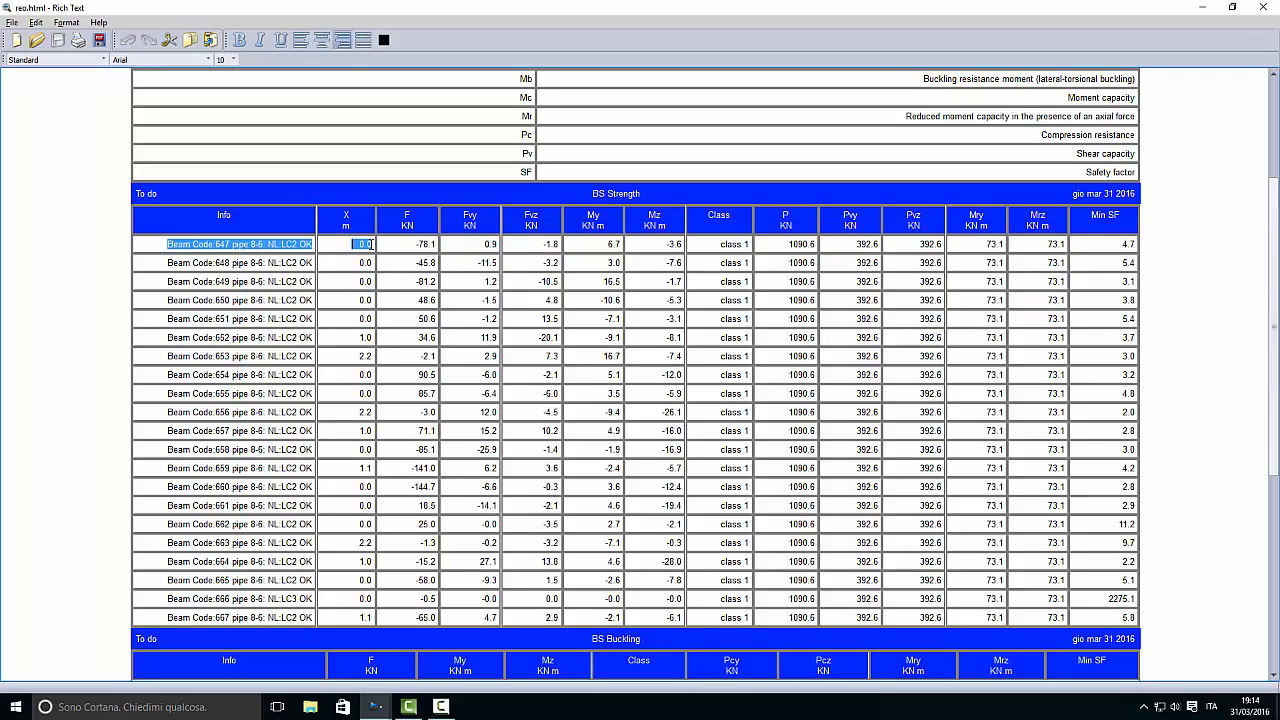
pyautogui.click(282, 244)
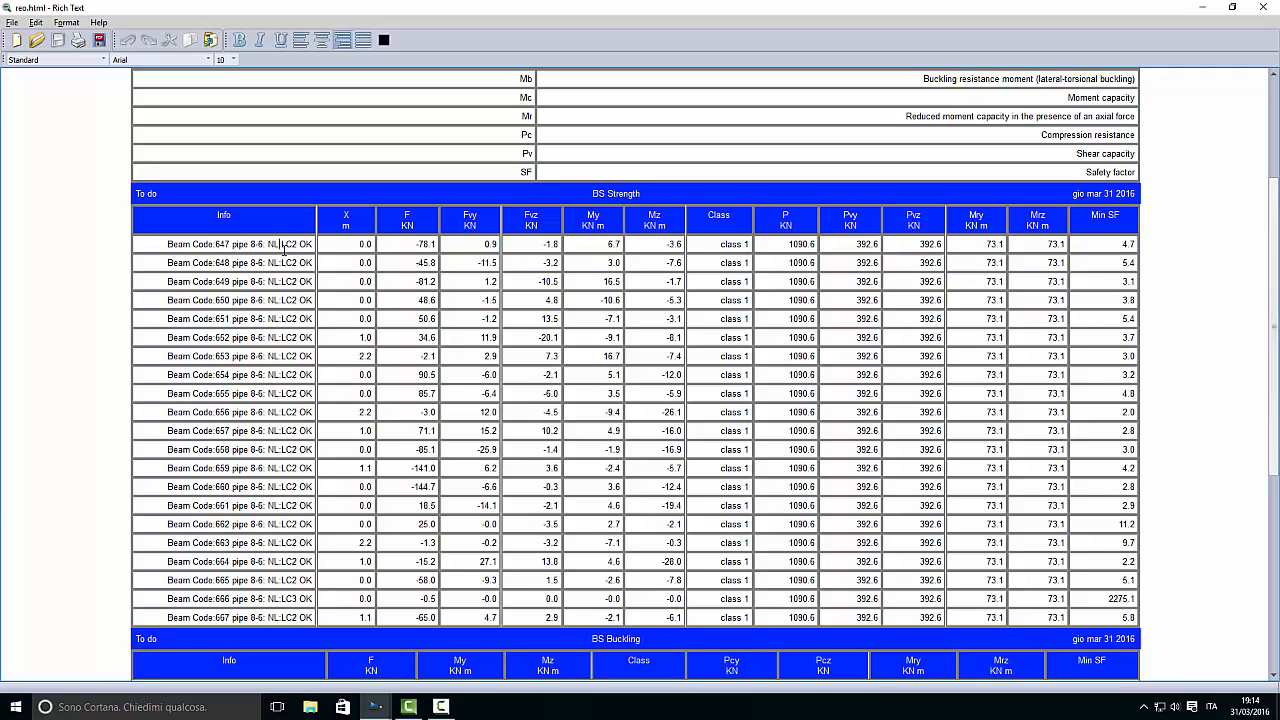
pyautogui.moveTo(283, 244); pyautogui.dragTo(289, 244)
pyautogui.moveTo(1121, 244)
pyautogui.mouseDown()
pyautogui.moveTo(1139, 244)
pyautogui.moveTo(1122, 250)
pyautogui.mouseUp()
pyautogui.scroll(-7, 1026, 299)
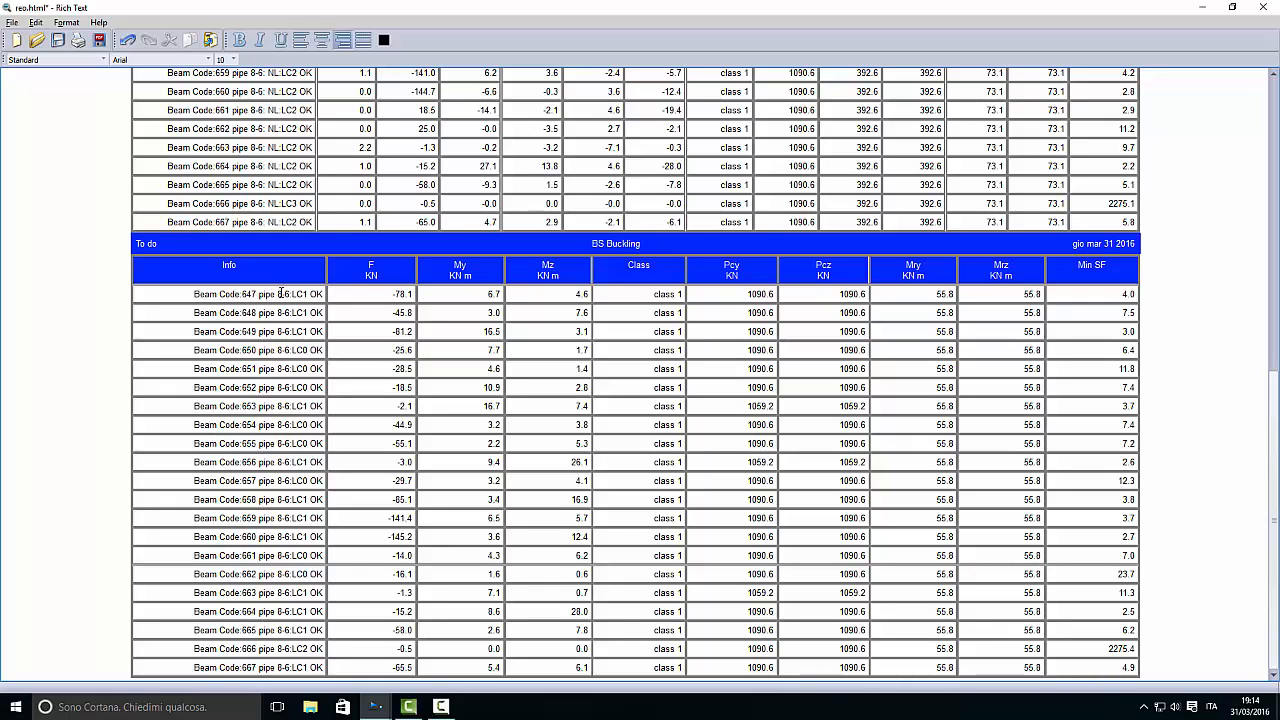
# - Review the BS Buckling forces and minimum safety factors of the first beams, and close the report, discarding the changes
pyautogui.moveTo(297, 294)
pyautogui.mouseDown()
pyautogui.moveTo(323, 297)
pyautogui.moveTo(300, 300)
pyautogui.mouseUp()
pyautogui.click(509, 297)
pyautogui.moveTo(1108, 297); pyautogui.dragTo(1137, 294)
pyautogui.click(1116, 331)
pyautogui.scroll(10, 866, 443)
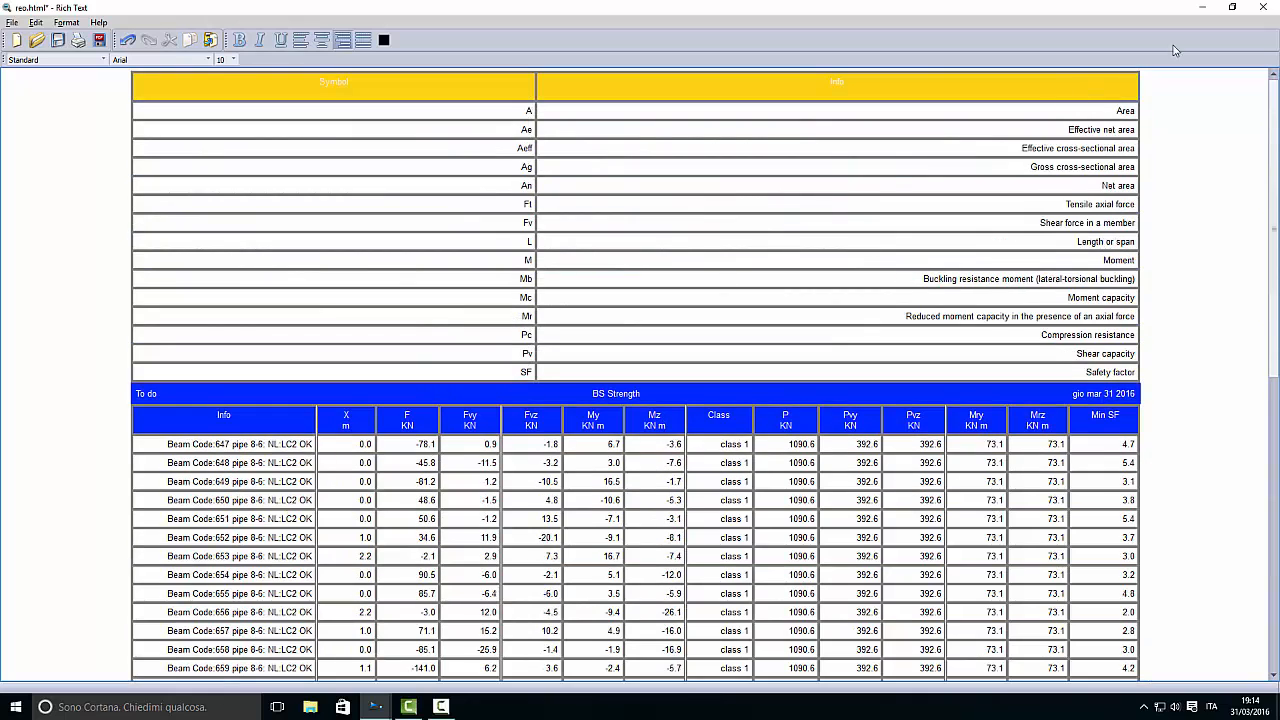
pyautogui.click(1263, 7)
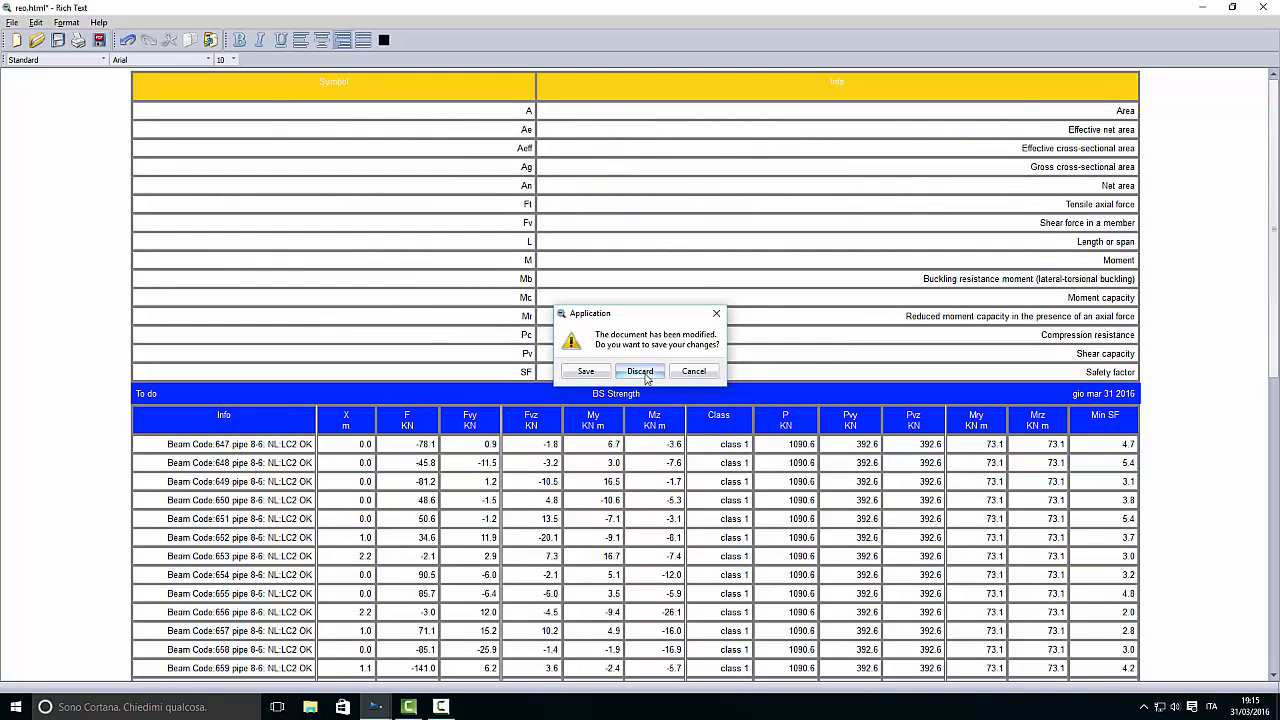
pyautogui.click(640, 371)
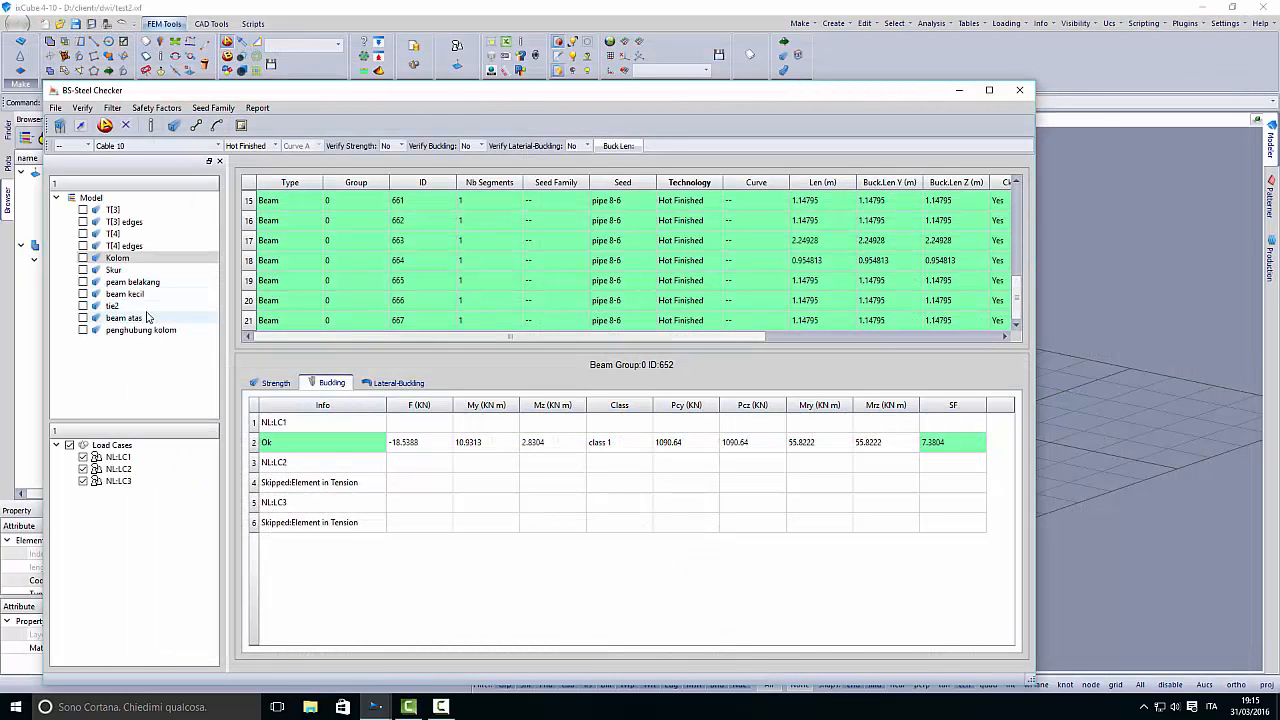
# - Verify the Skur beams for all load cases and examine beam 676's buckling and strength results
pyautogui.click(112, 270)
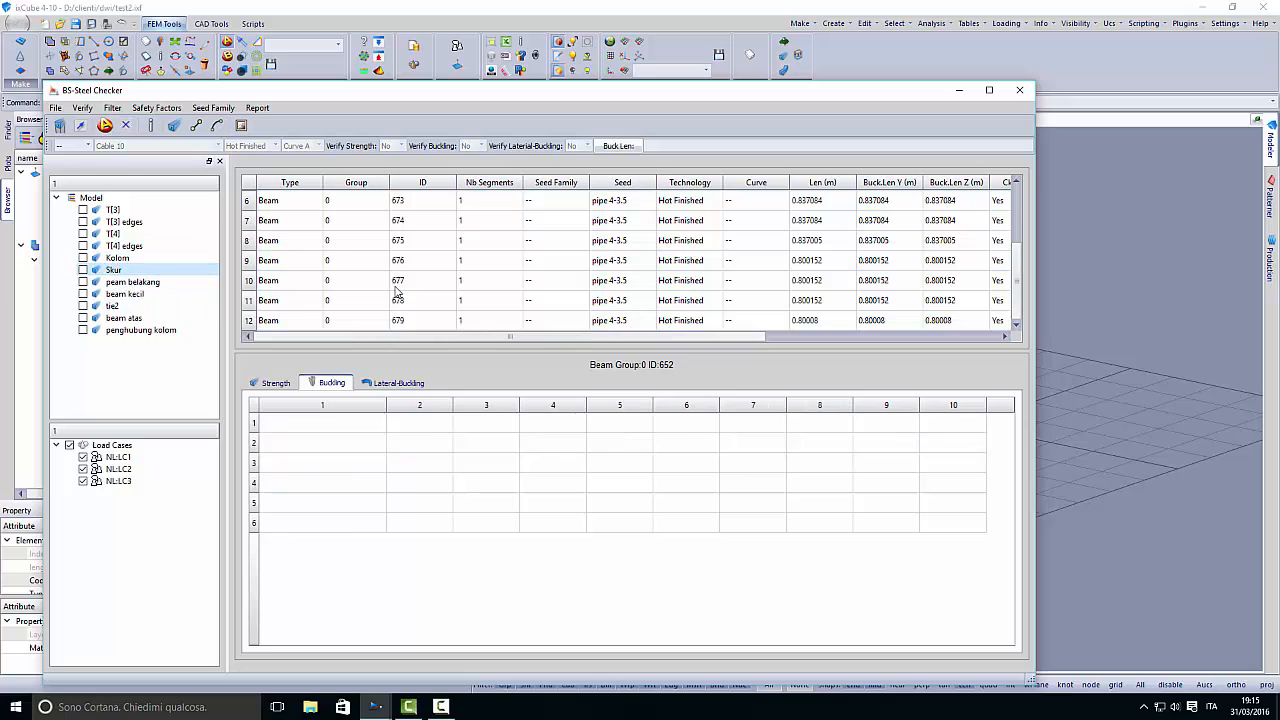
pyautogui.click(61, 127)
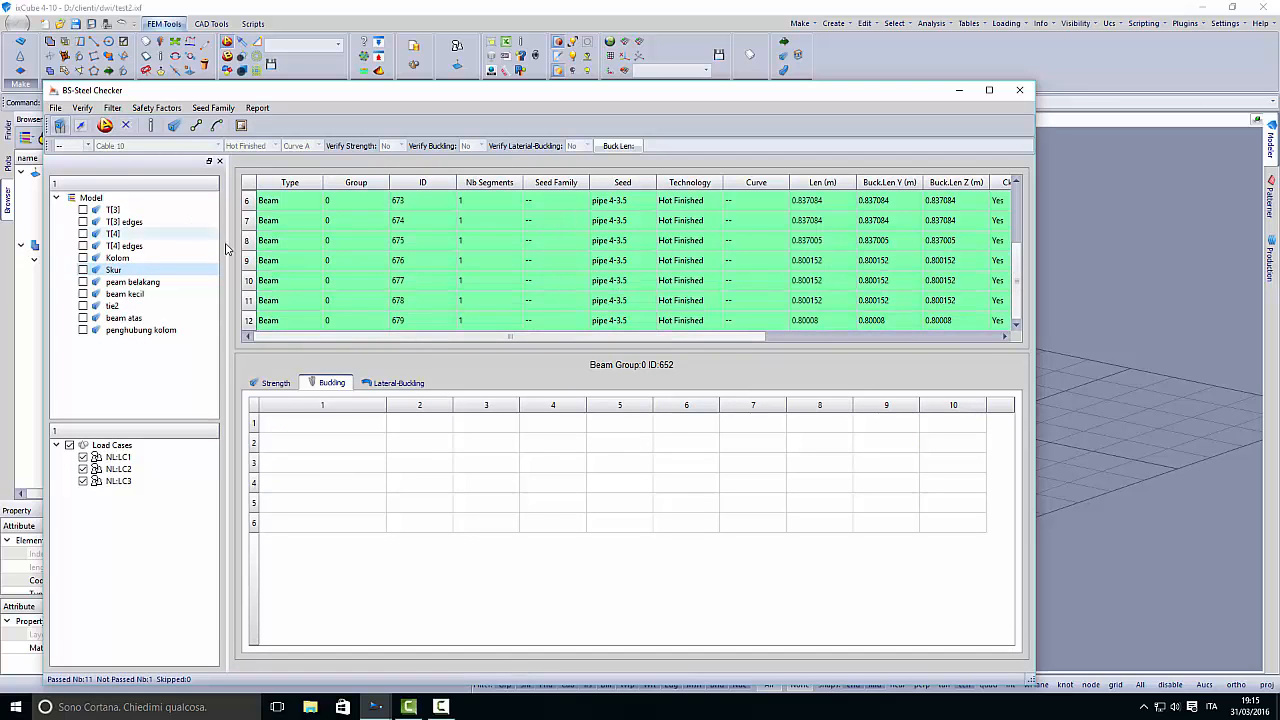
pyautogui.click(372, 262)
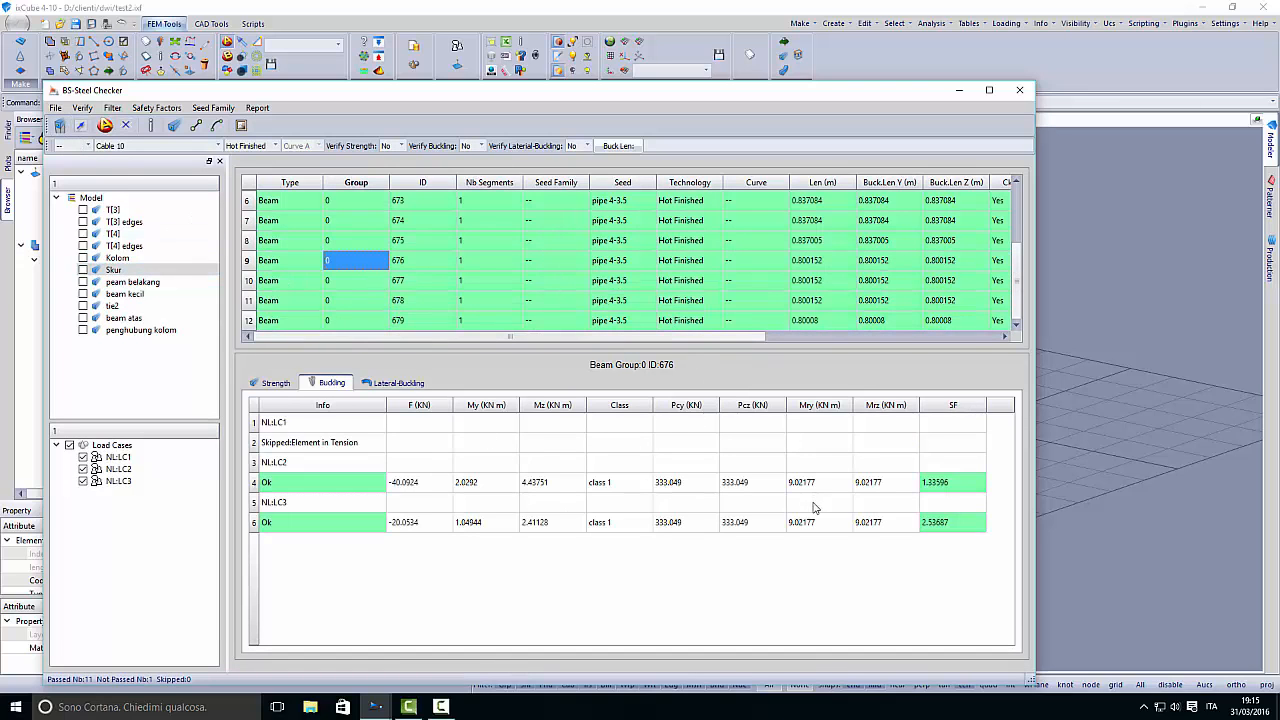
pyautogui.click(245, 388)
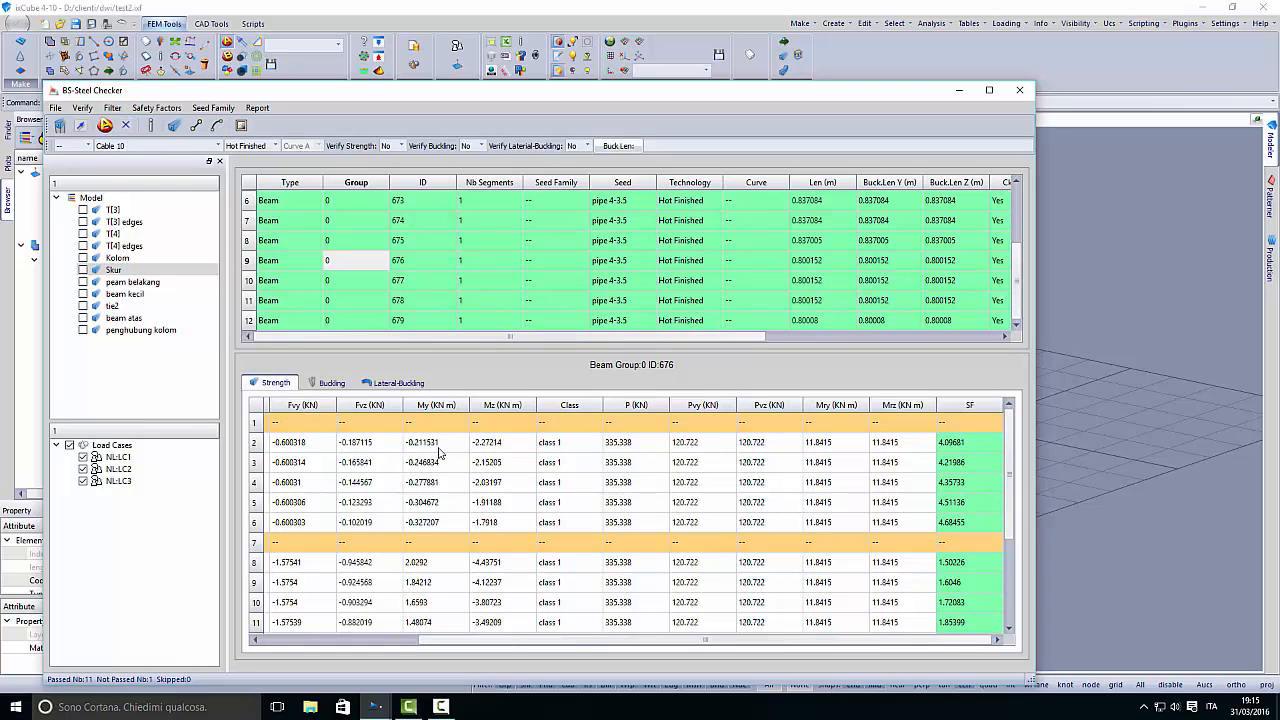
pyautogui.click(326, 384)
pyautogui.click(291, 385)
# - Check the Skur beams' safety factors, set beam 679's seed to pipe 3-2.5 and run the verification again
pyautogui.moveTo(700, 338); pyautogui.dragTo(905, 349)
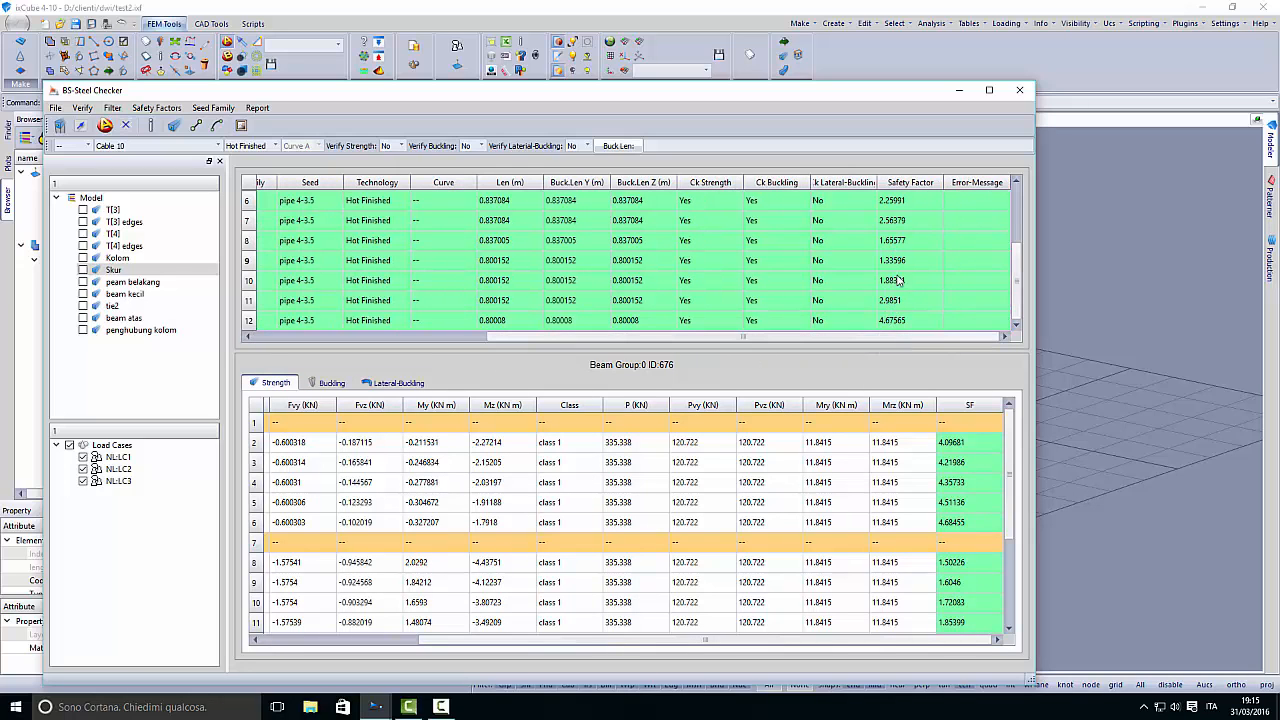
pyautogui.click(886, 322)
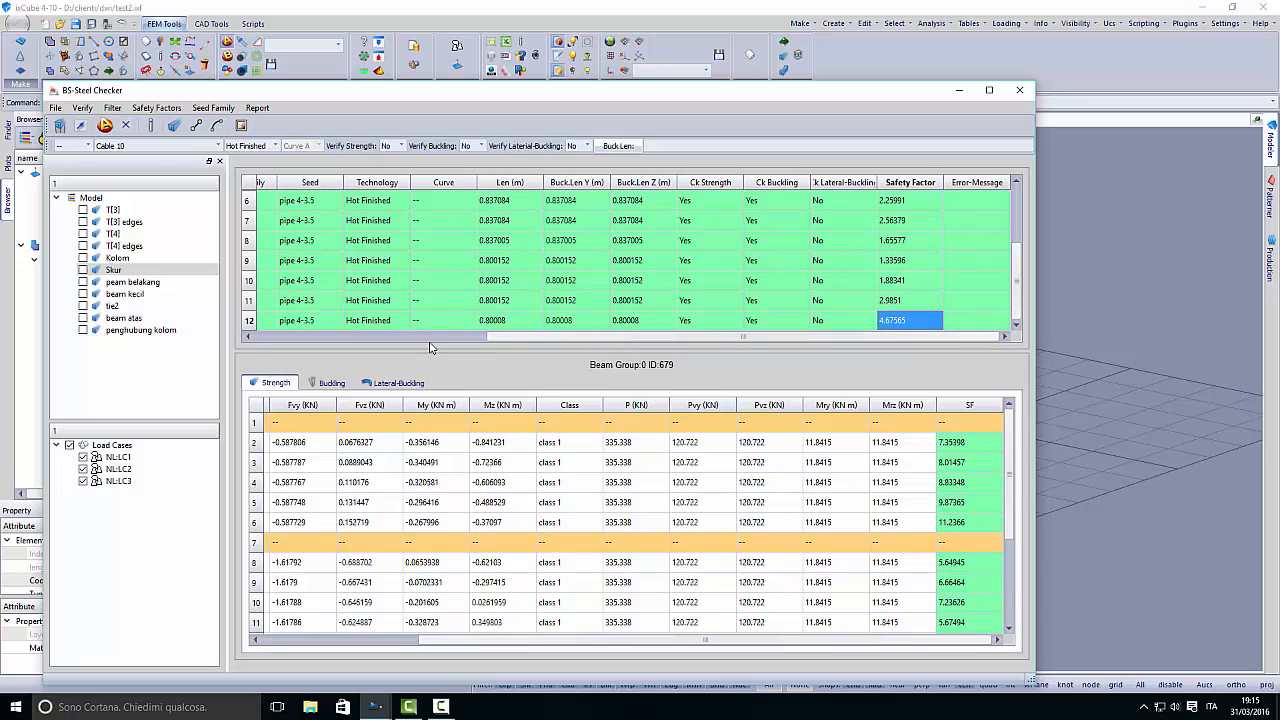
pyautogui.click(470, 337)
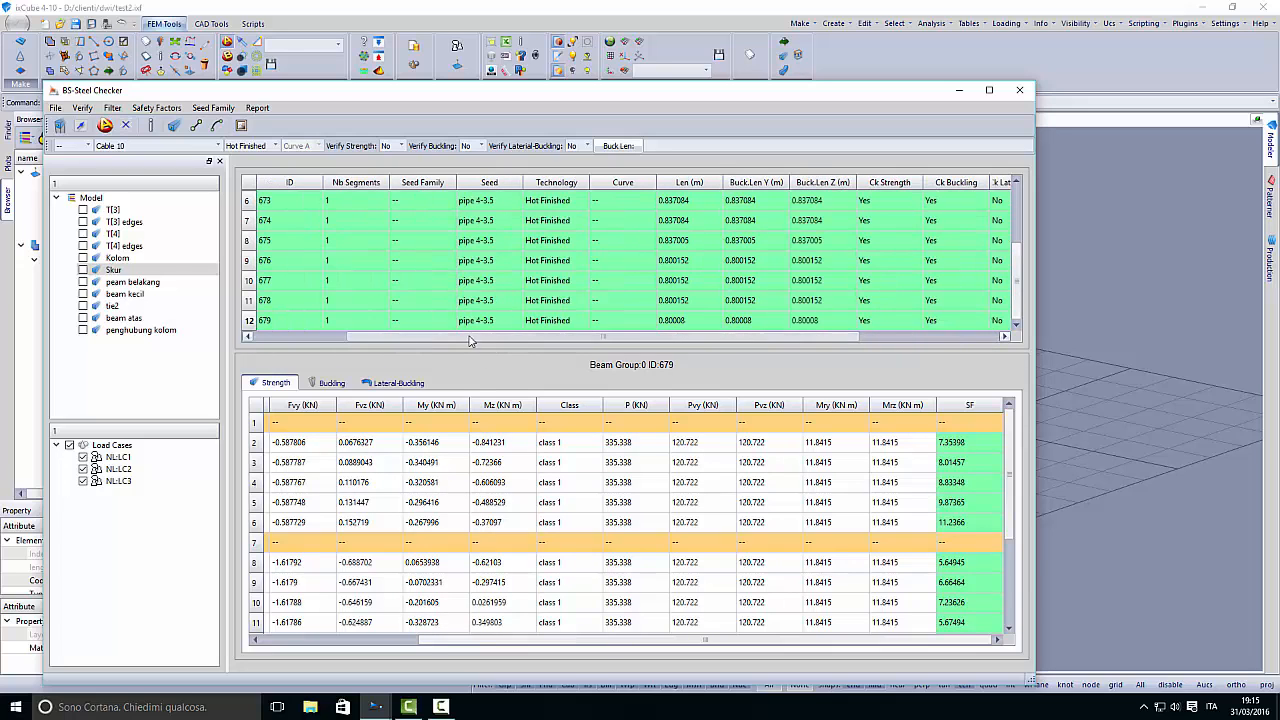
pyautogui.click(490, 320)
pyautogui.click(516, 320)
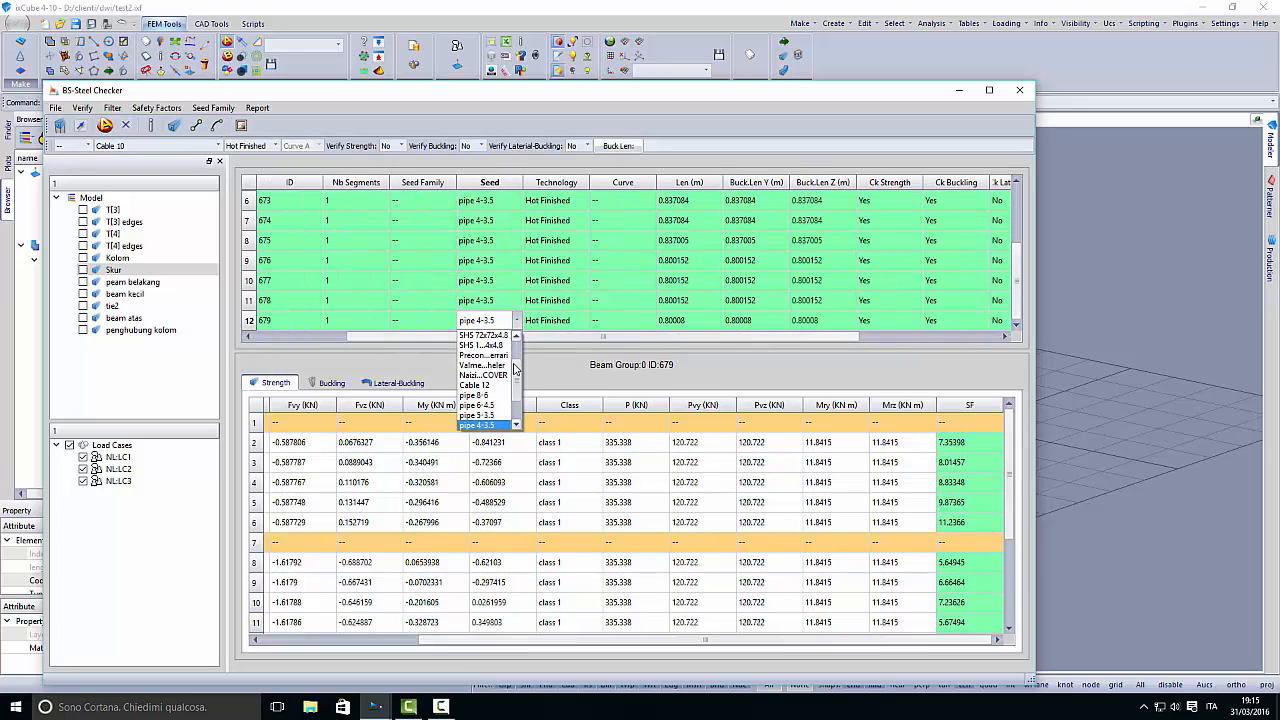
pyautogui.scroll(-2, 517, 373)
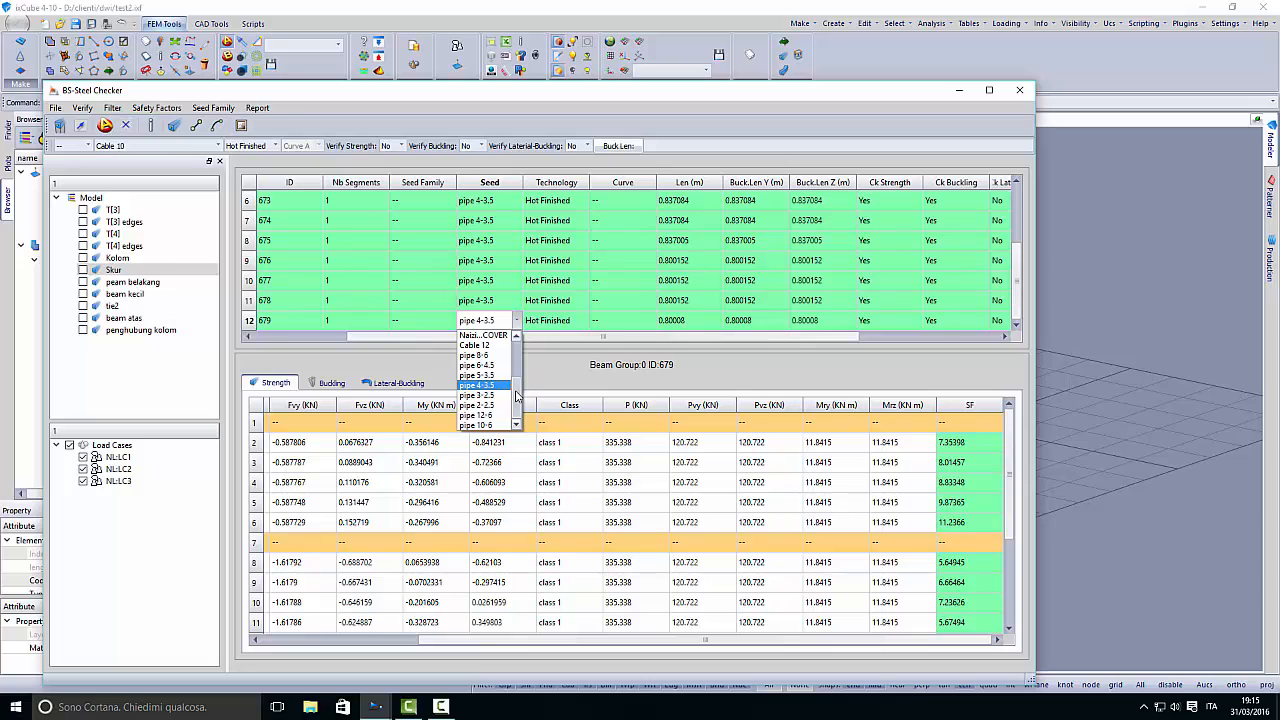
pyautogui.click(485, 398)
pyautogui.click(424, 320)
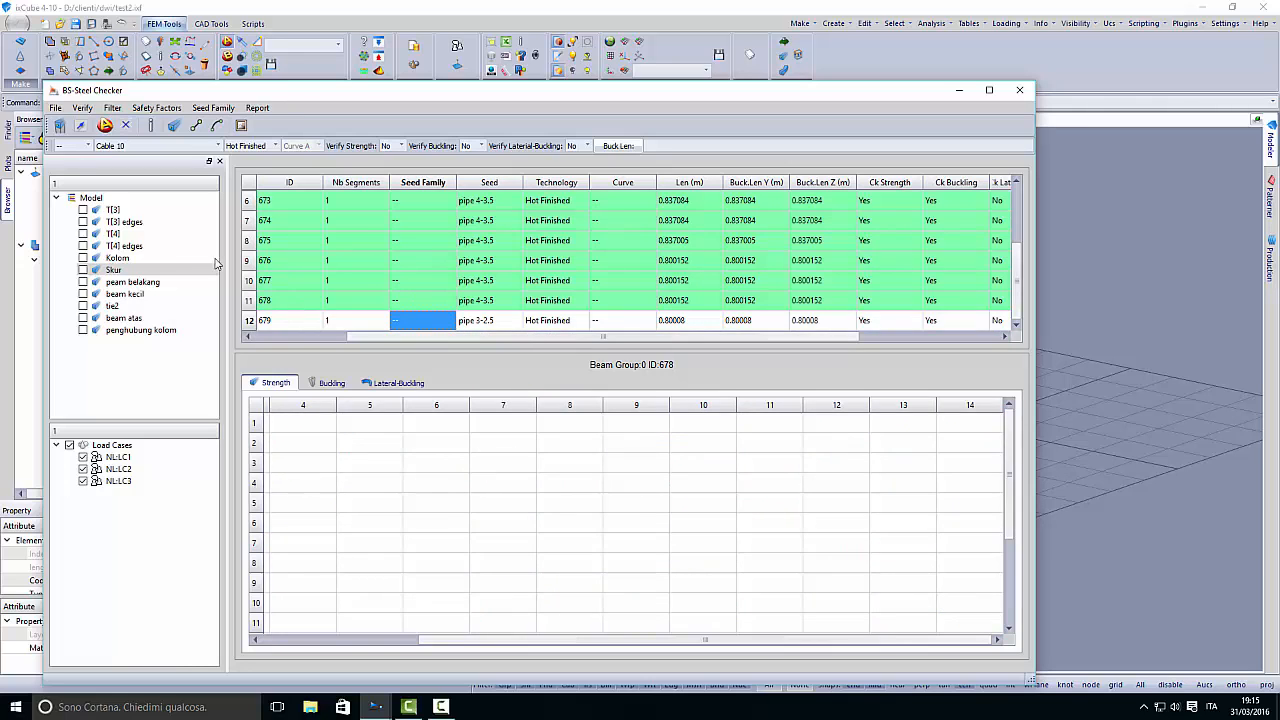
pyautogui.click(59, 125)
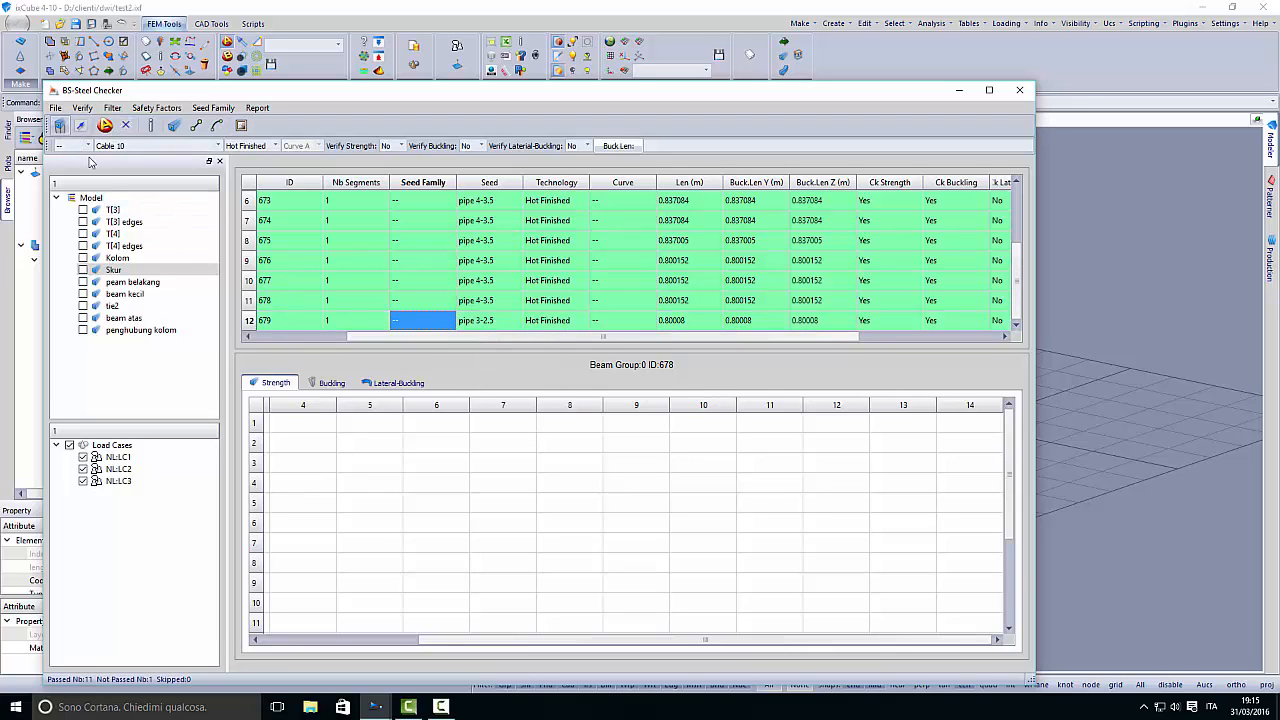
# - Review beam 679's strength results and safety factor with the new section, and close the BS-Steel Checker
pyautogui.click(486, 321)
pyautogui.moveTo(598, 337); pyautogui.dragTo(900, 370)
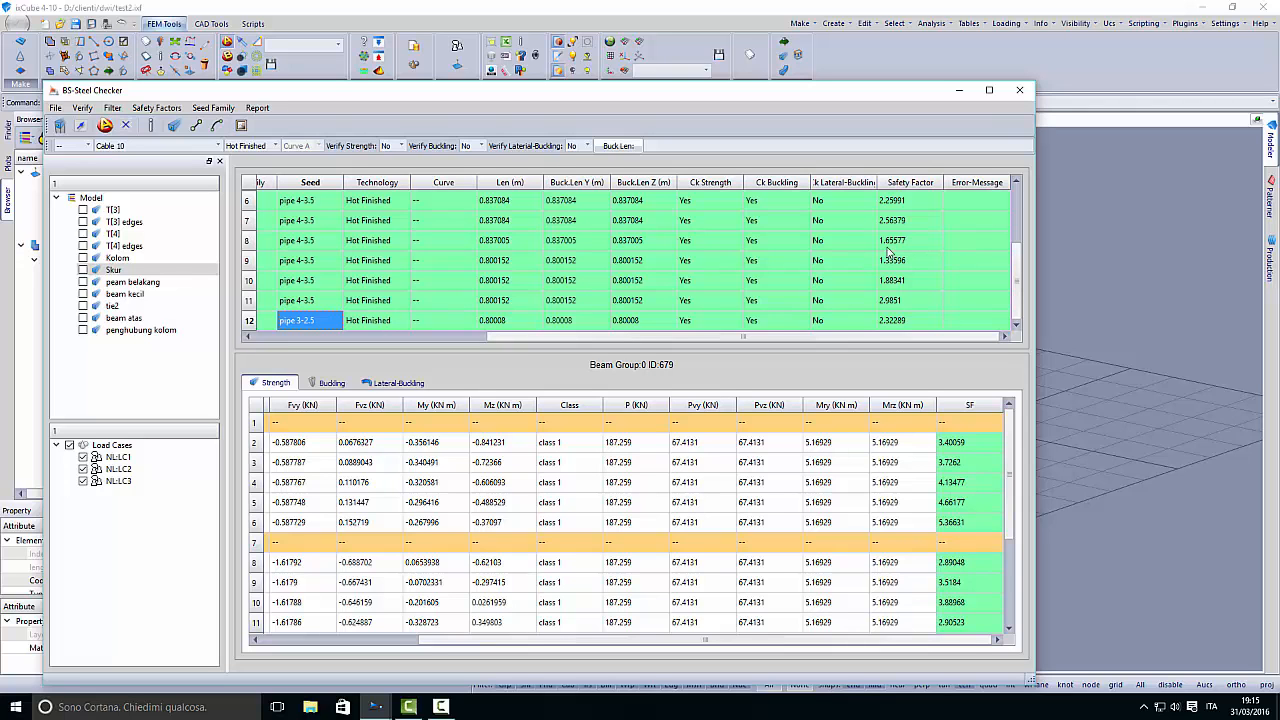
pyautogui.click(1019, 90)
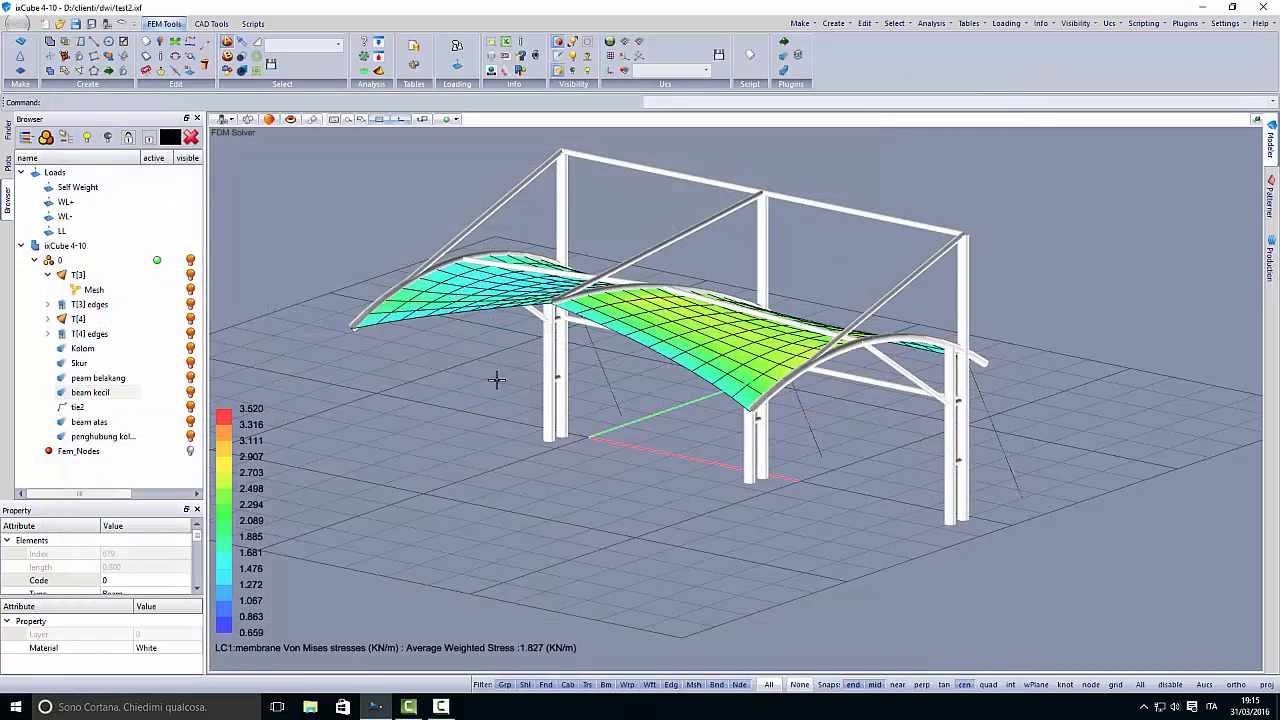
pyautogui.moveTo(500, 371); pyautogui.dragTo(475, 358, button='middle')
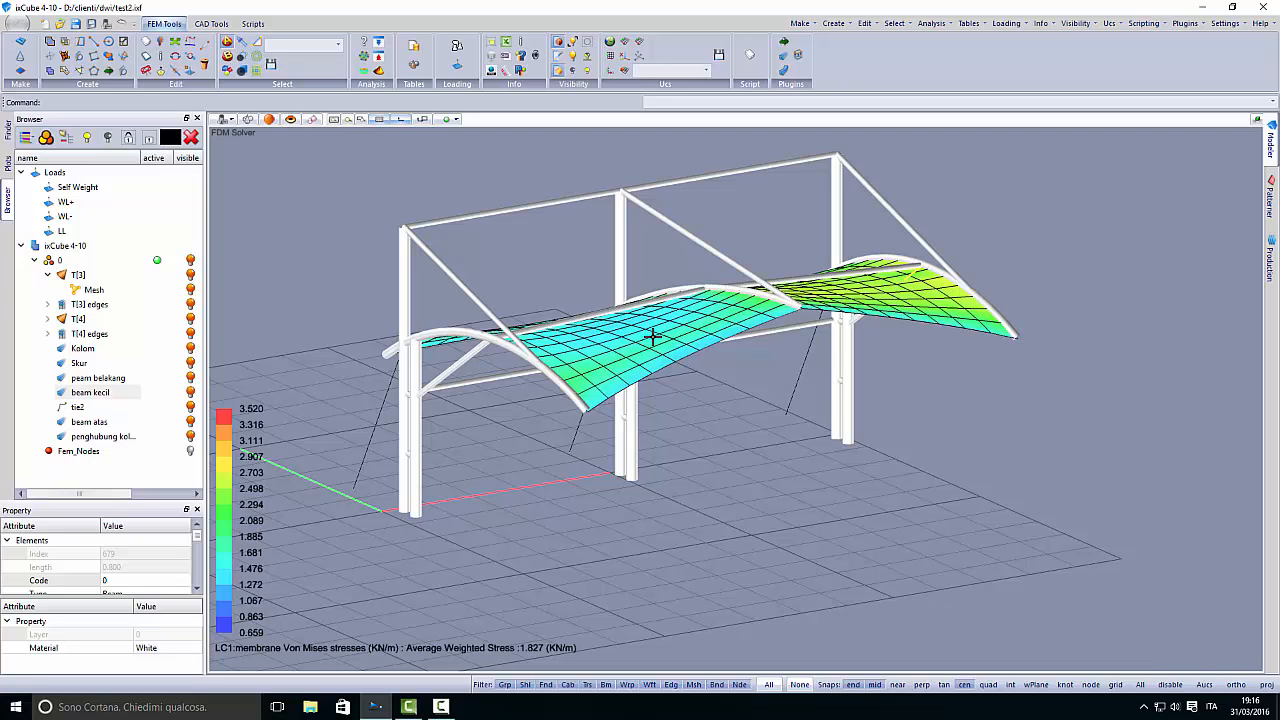
pyautogui.moveTo(674, 397); pyautogui.dragTo(574, 417, button='middle')
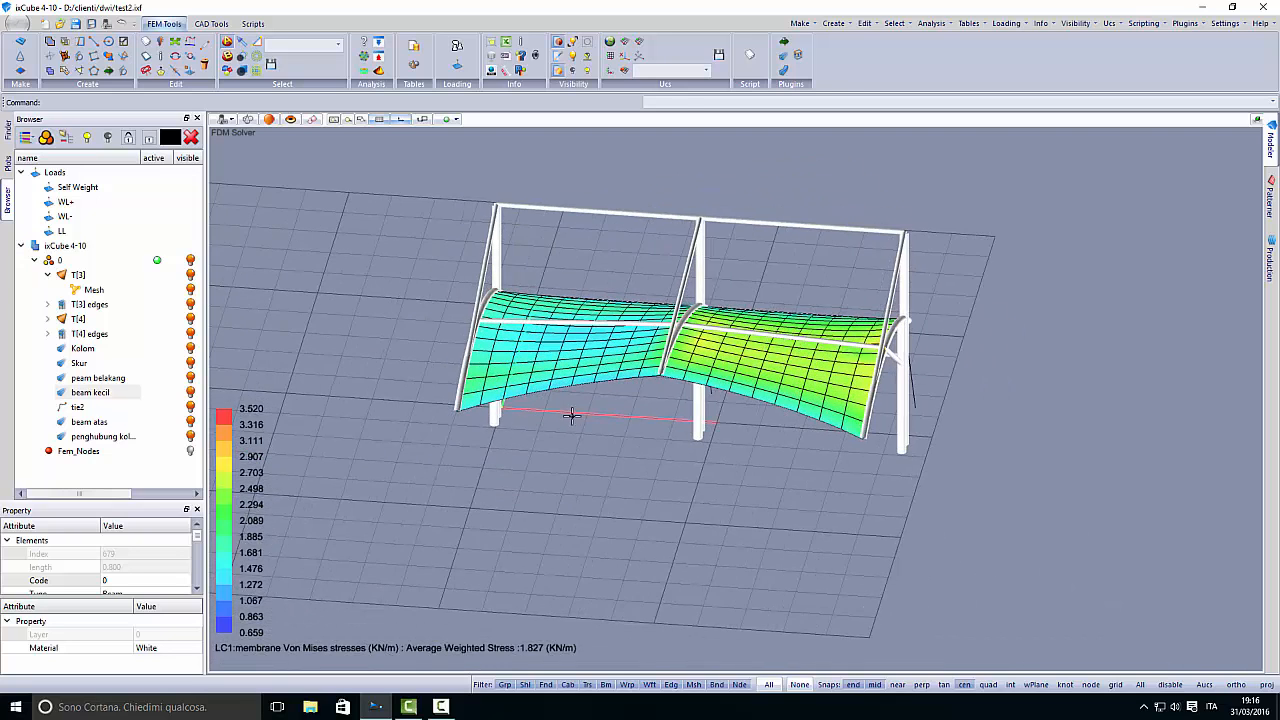
pyautogui.moveTo(495, 478); pyautogui.dragTo(566, 457, button='middle')
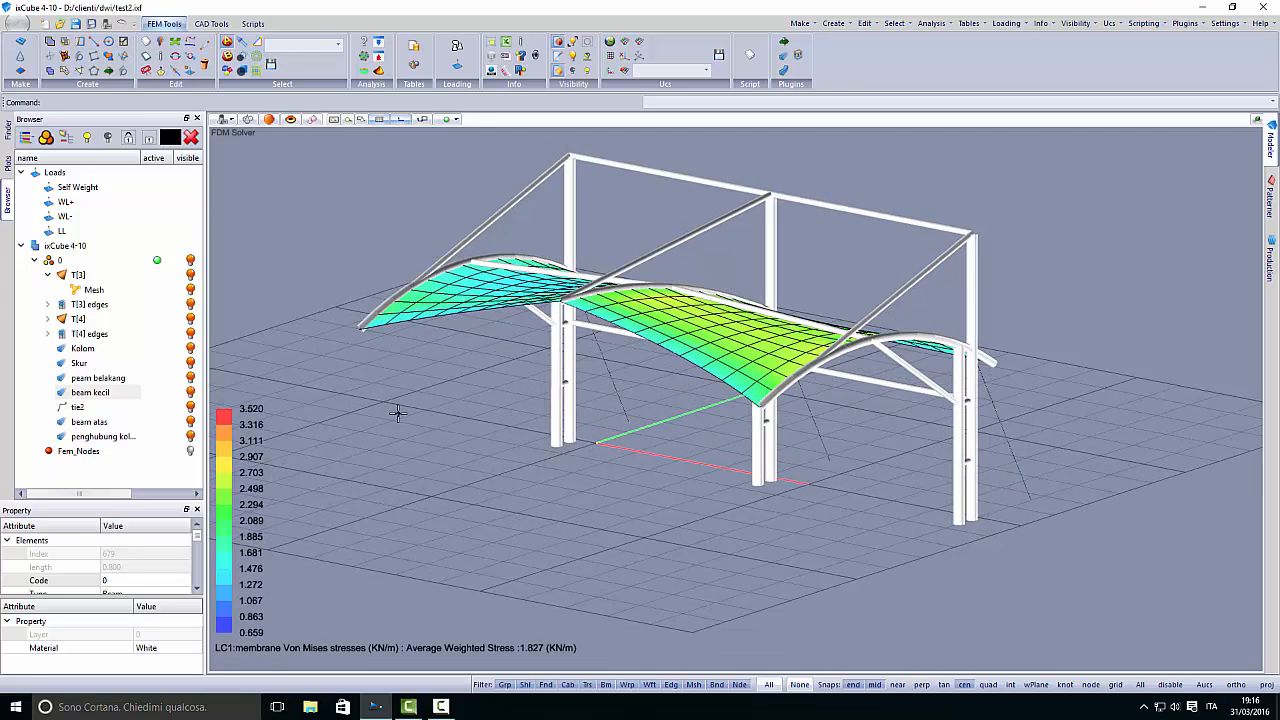